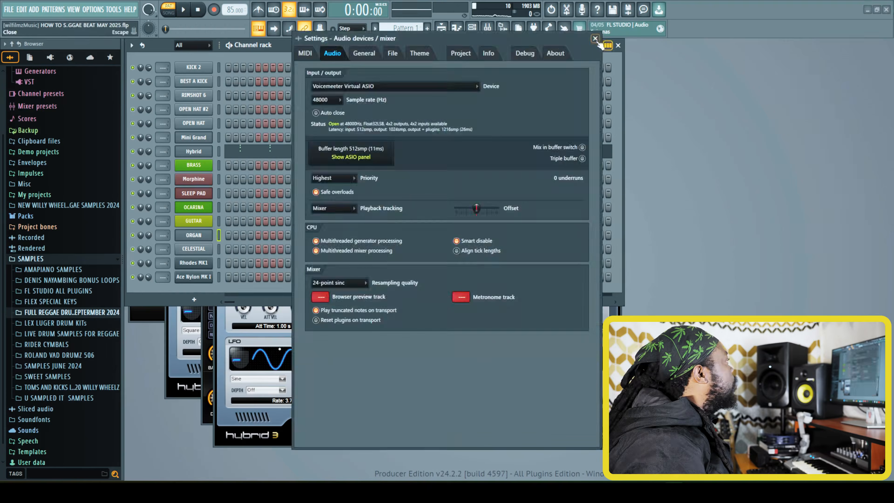
Close the audio settings and inspect the sampler settings of the KICK 2 channel
click(595, 37)
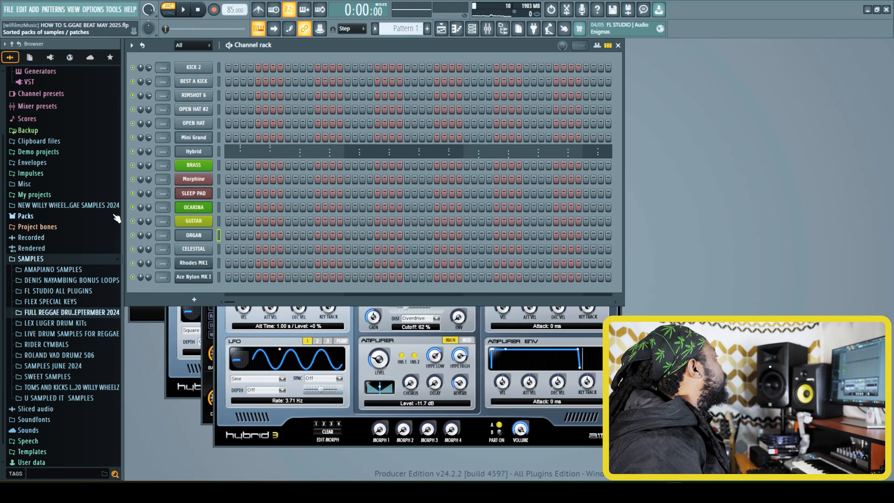
click(250, 149)
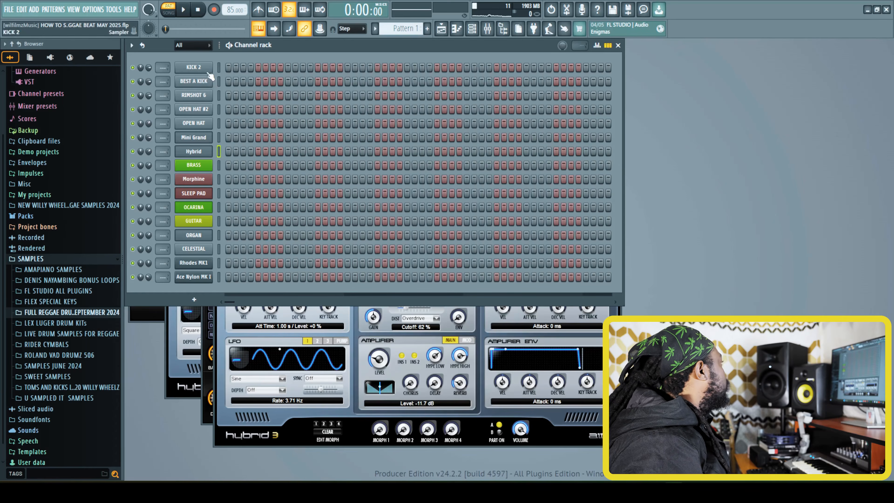
click(219, 67)
click(195, 68)
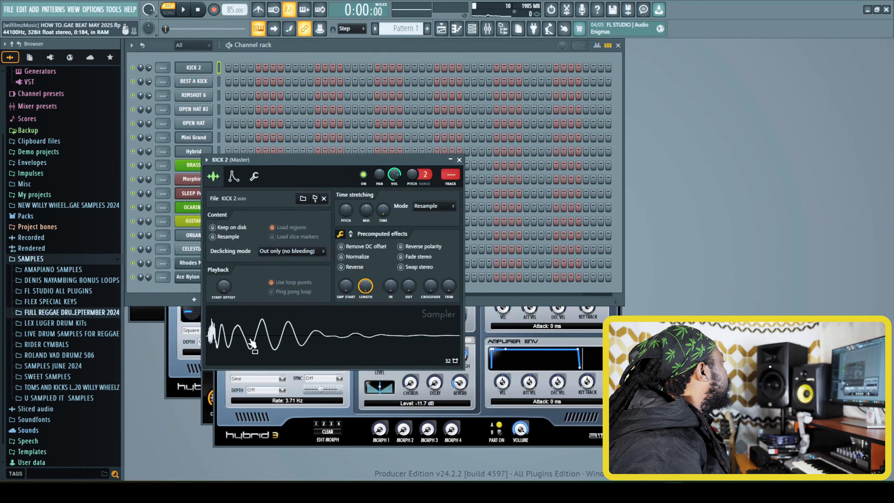
click(459, 160)
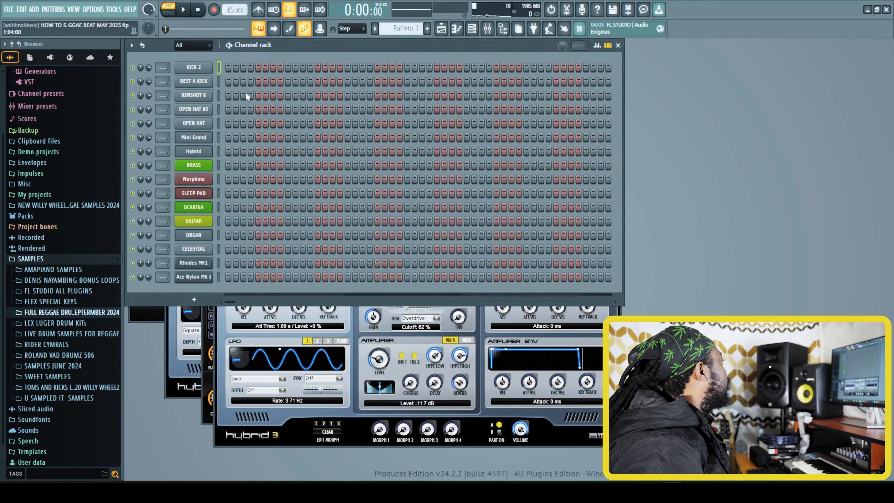
Add a slight fade-out to the BEST A KICK channel's sample
click(219, 81)
click(197, 81)
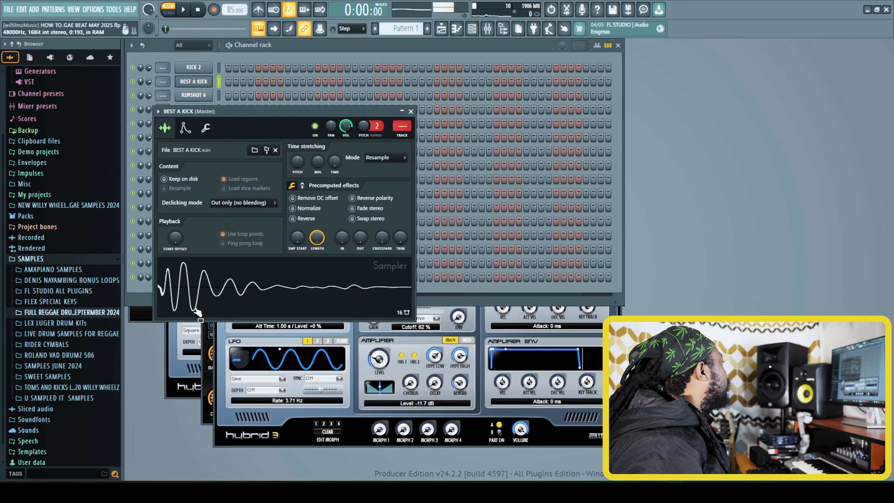
drag(360, 237, 360, 231)
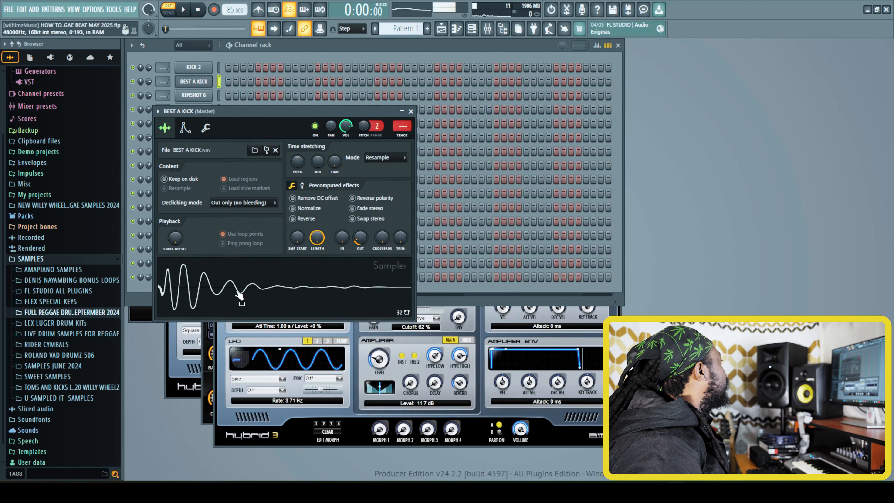
click(411, 111)
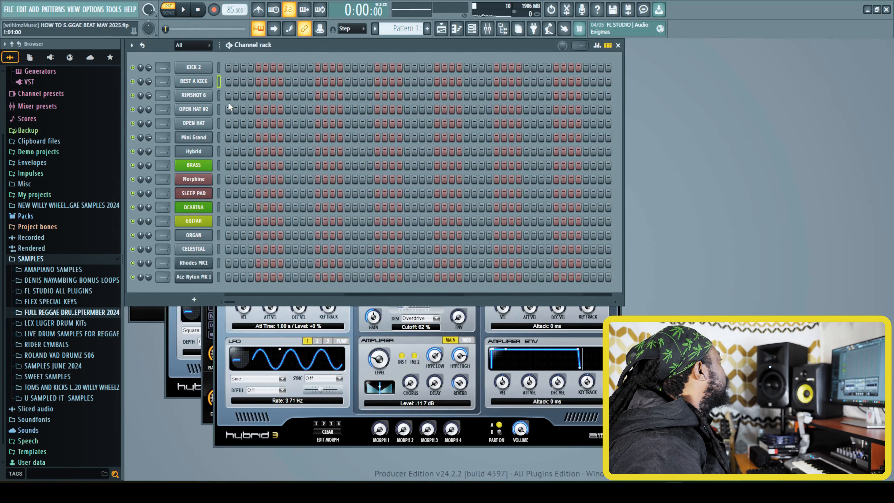
Inspect the sampler settings of the RIMSHOT 6, OPEN HAT #2 and OPEN HAT channels
click(213, 96)
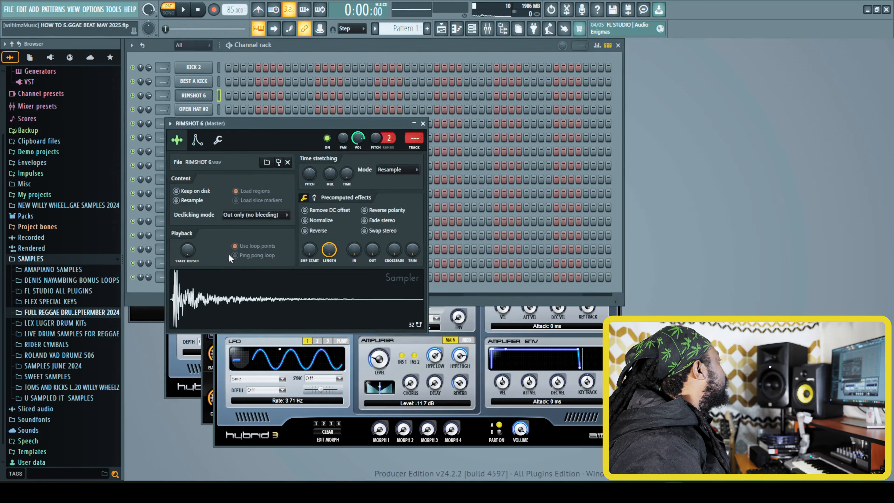
click(422, 127)
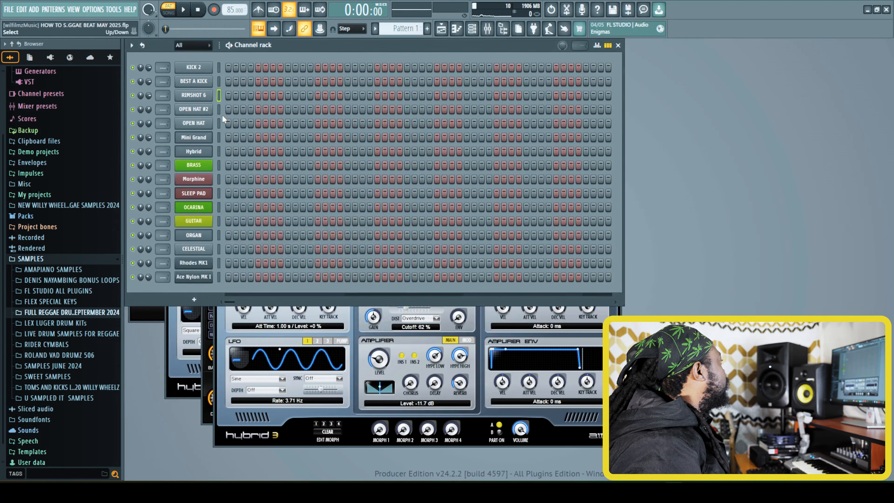
click(194, 110)
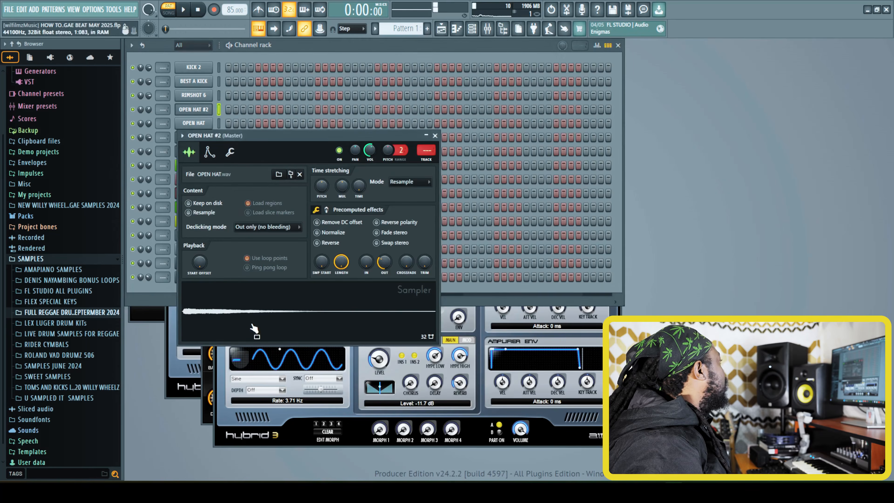
click(434, 135)
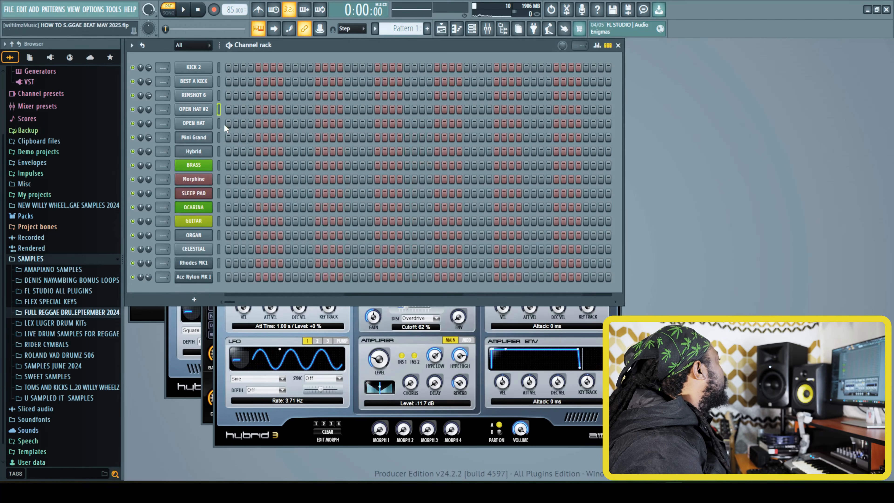
click(202, 123)
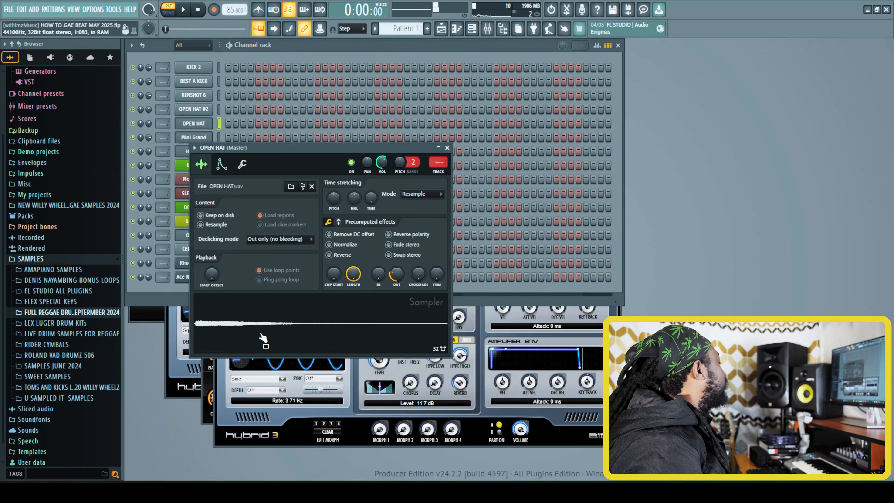
click(447, 147)
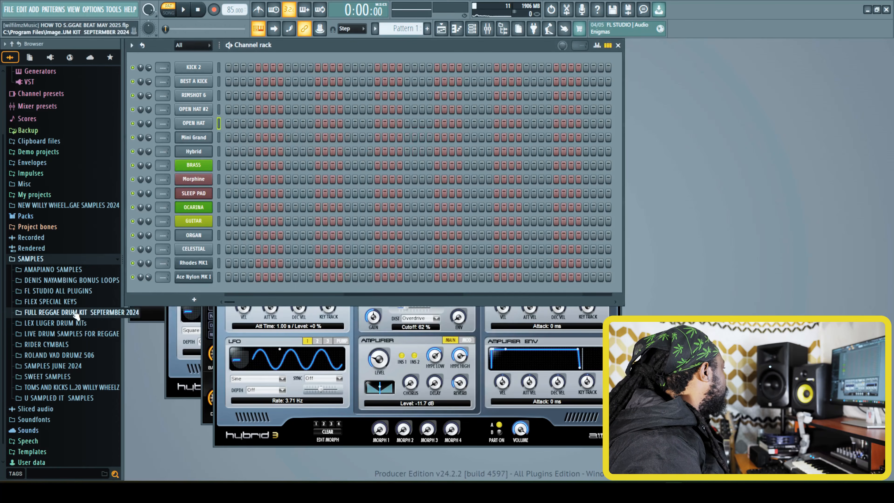
Expand the WILL REGGAE SAMPLES 2024 folder in the browser to reach its individual drum samples
scroll(75, 310, down, 1)
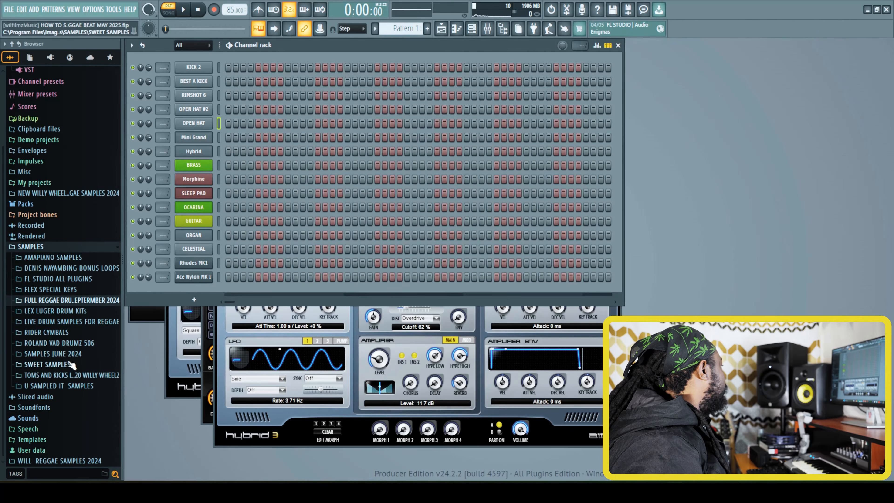
click(79, 459)
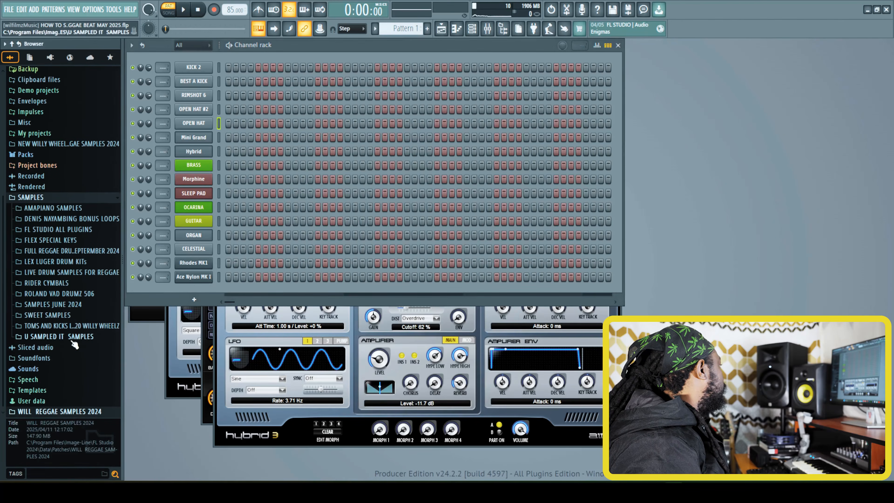
click(40, 412)
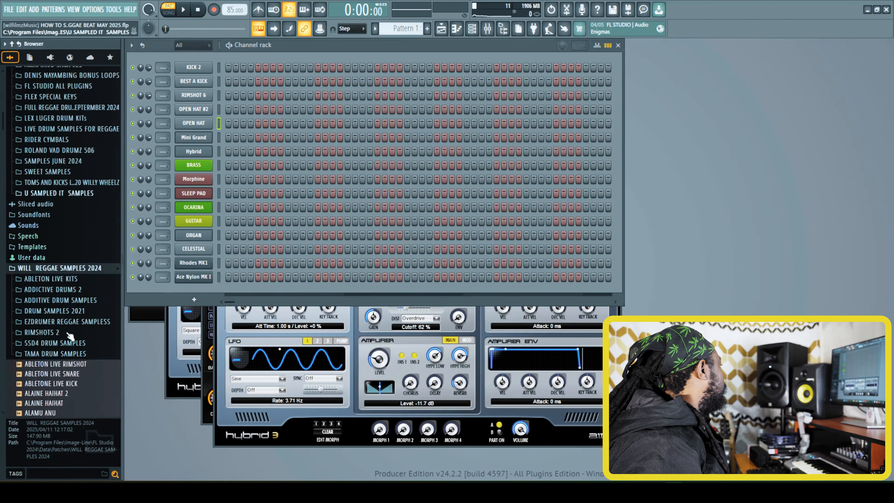
scroll(64, 301, down, 8)
Audition the Cymbal_04, CURE SNARE, CLAP YOVUTA, EFECT CYMBAL, HAHAT 222, HAHAT CORLEON, HAHAT DON CORLEON and HAHAT FEMININE samples
click(51, 204)
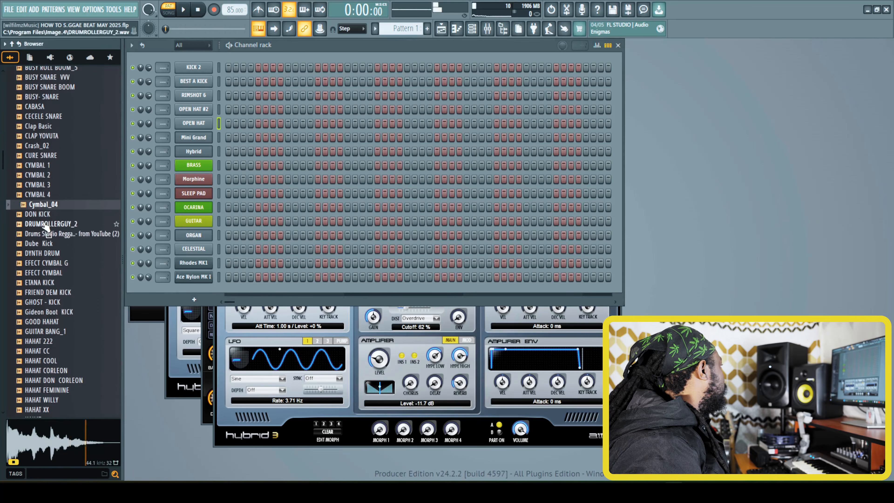
click(39, 156)
click(40, 136)
click(46, 273)
click(49, 340)
click(52, 371)
click(56, 381)
click(57, 389)
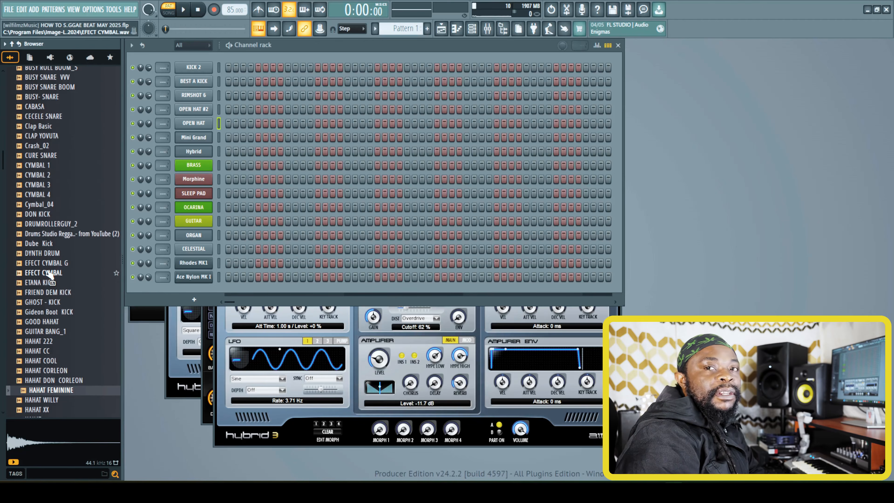
drag(50, 275, 229, 138)
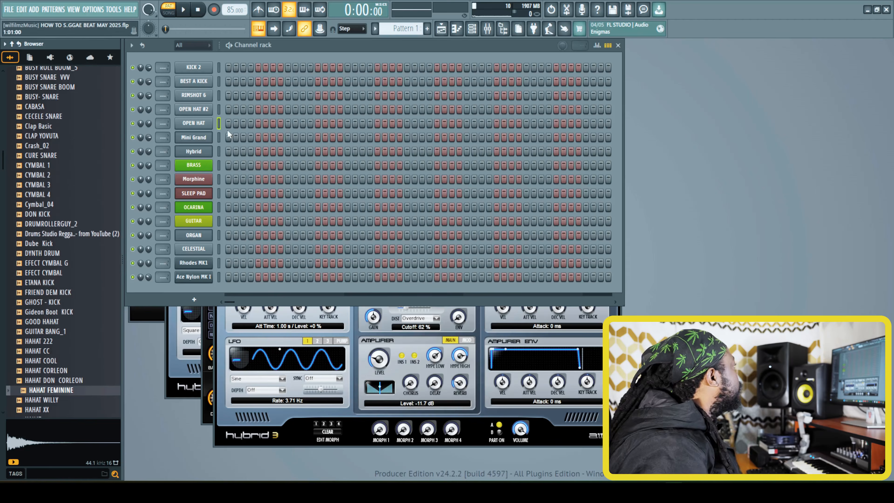
Review the instrument plugins on the SLEEP PAD, Morphine and BRASS channels
click(218, 136)
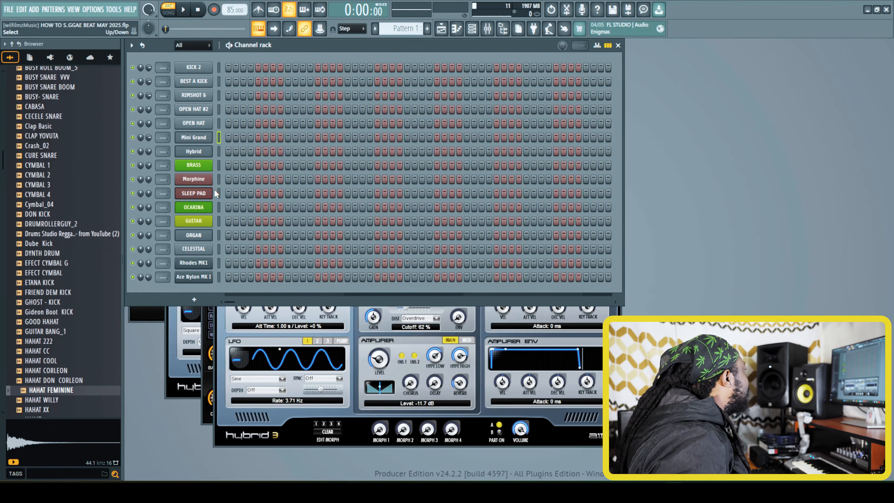
click(205, 193)
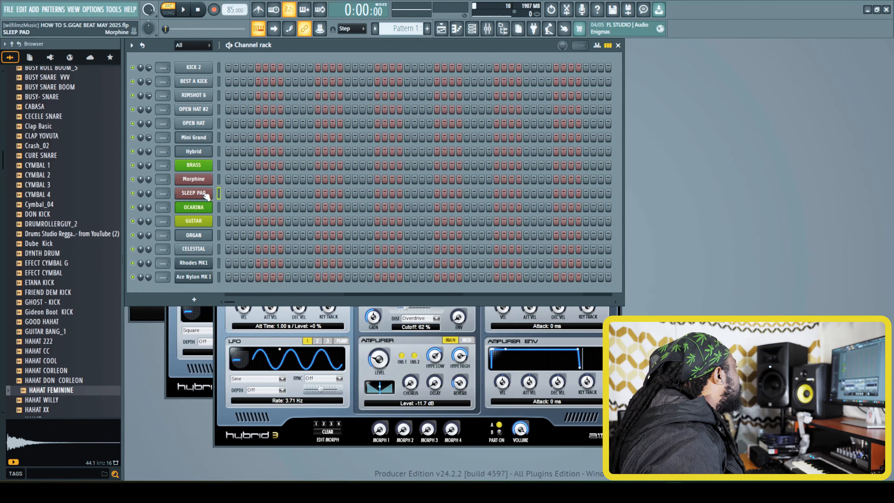
click(611, 160)
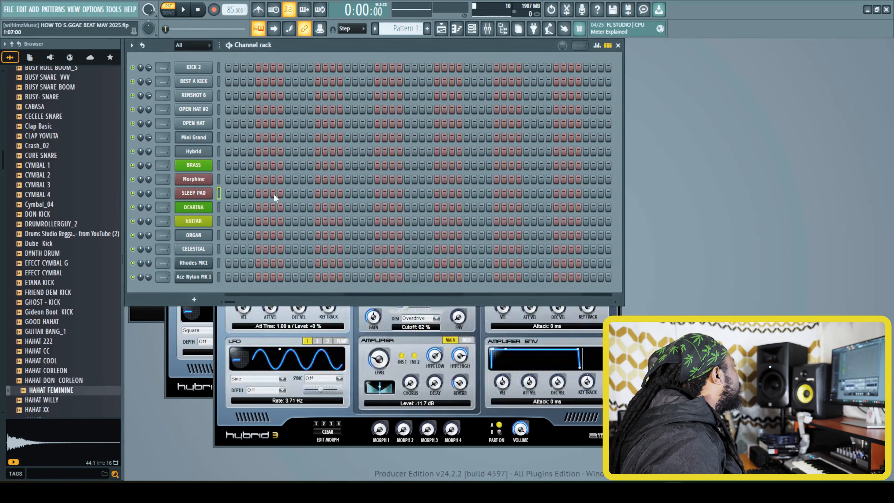
click(193, 179)
click(601, 148)
click(203, 170)
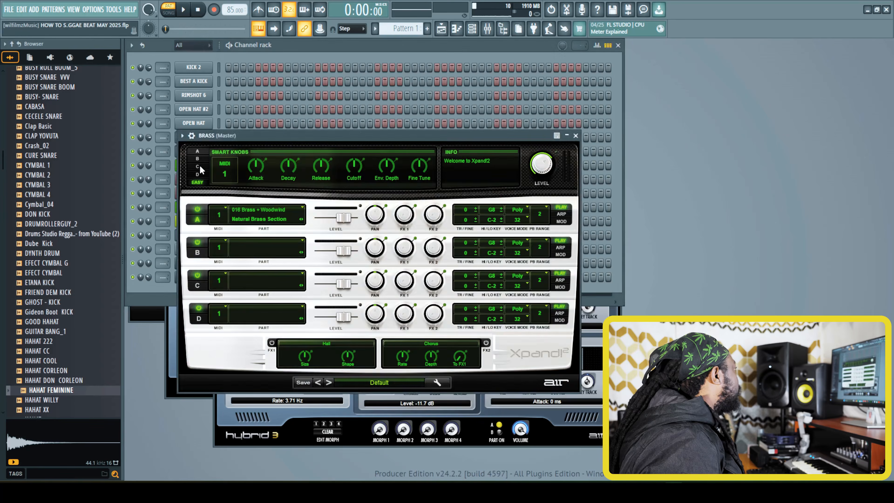
click(576, 136)
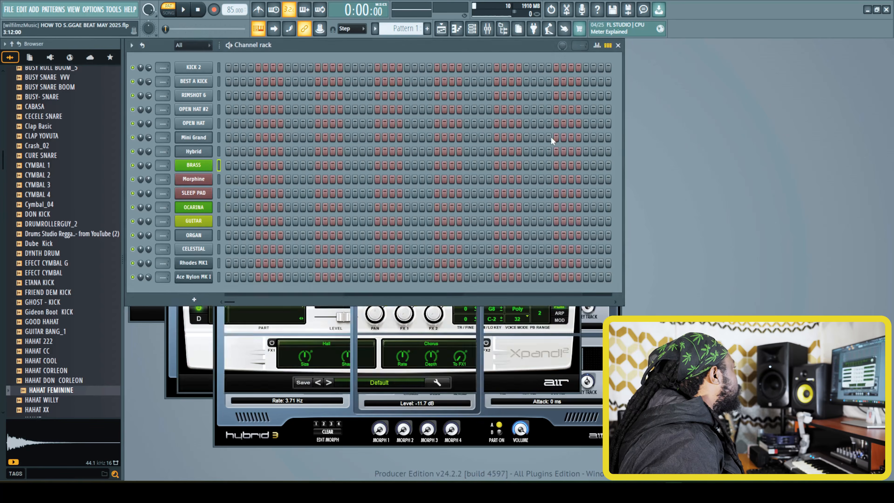
Review the instrument plugins on the Hybrid, Mini Grand and Rhodes MK1 channels
click(203, 152)
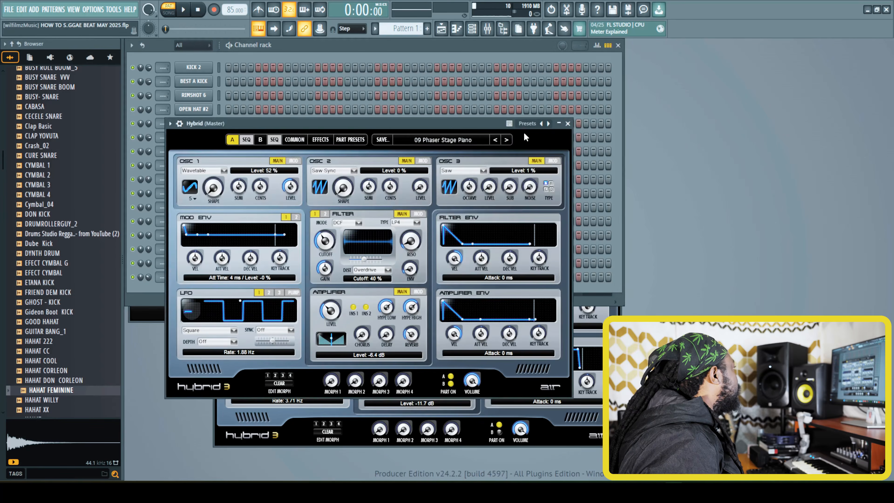
click(567, 123)
click(196, 141)
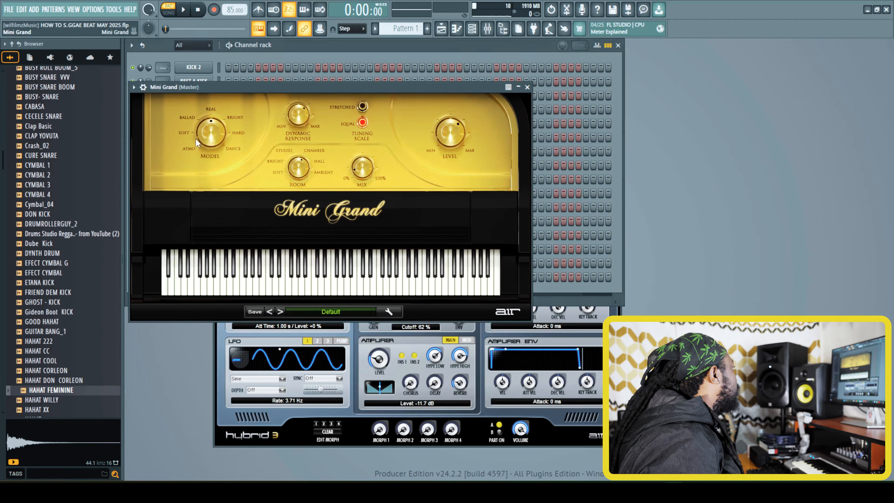
click(526, 87)
click(201, 266)
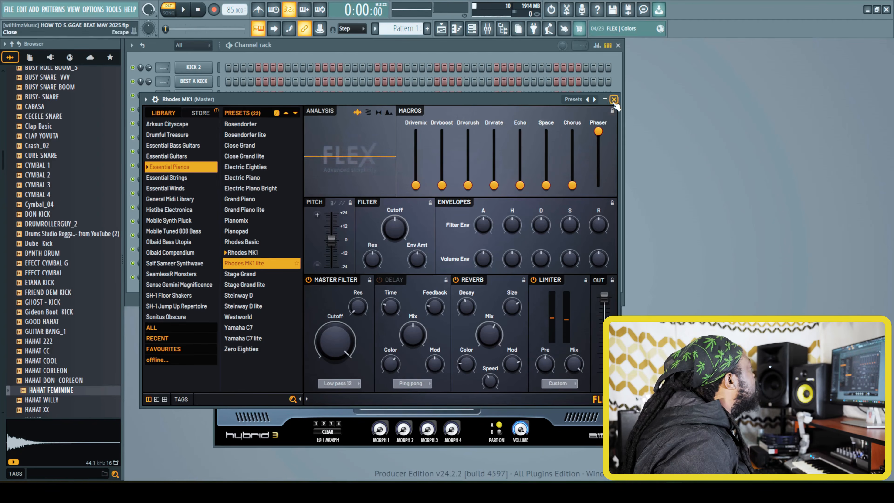
key(Escape)
Record a chord part with the Mini Grand channel into Pattern 2 and trim its Track 1 clip to four bars
click(219, 138)
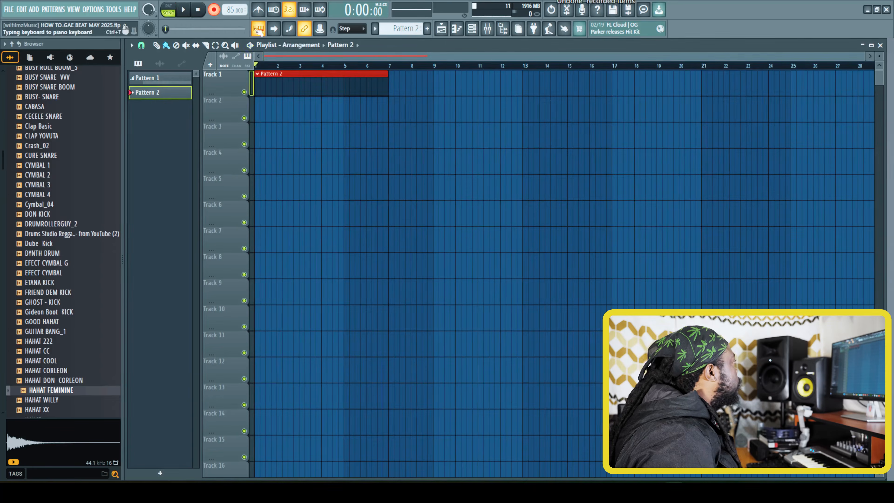
key(space)
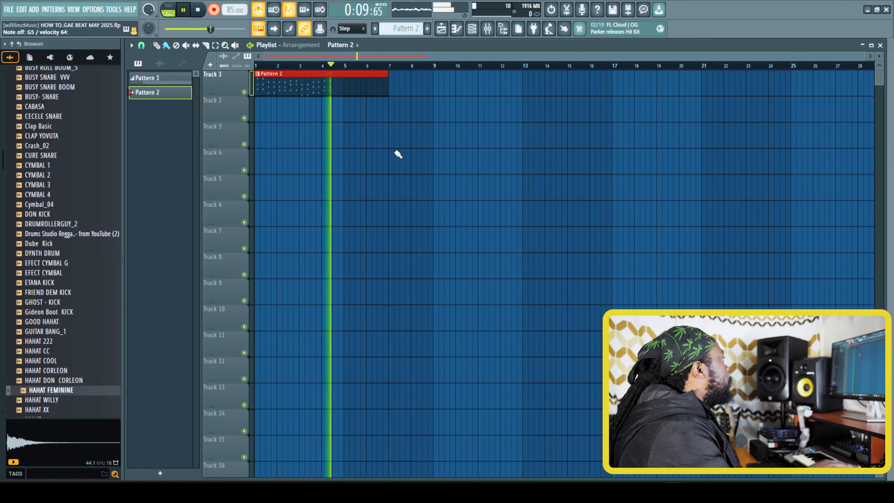
key(space)
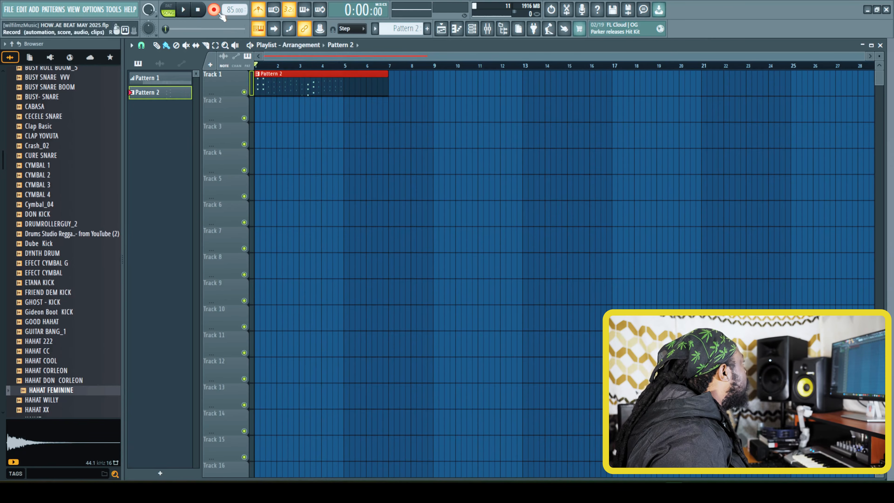
click(321, 67)
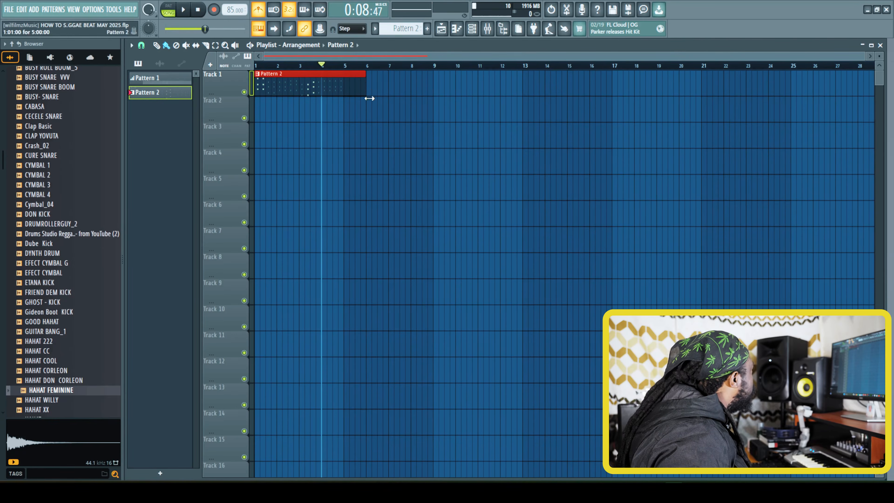
drag(369, 99, 344, 104)
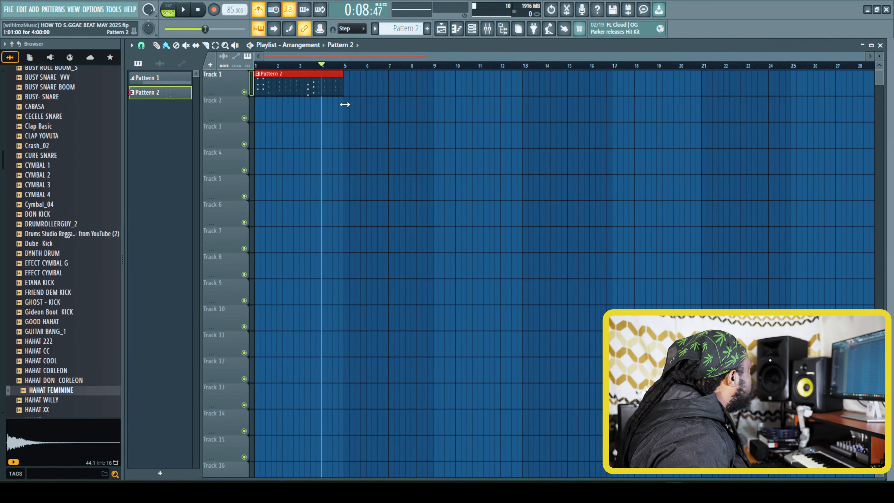
Shorten the notes of the first two chords in Pattern 2's Mini Grand piano roll to brief stabs
double_click(264, 93)
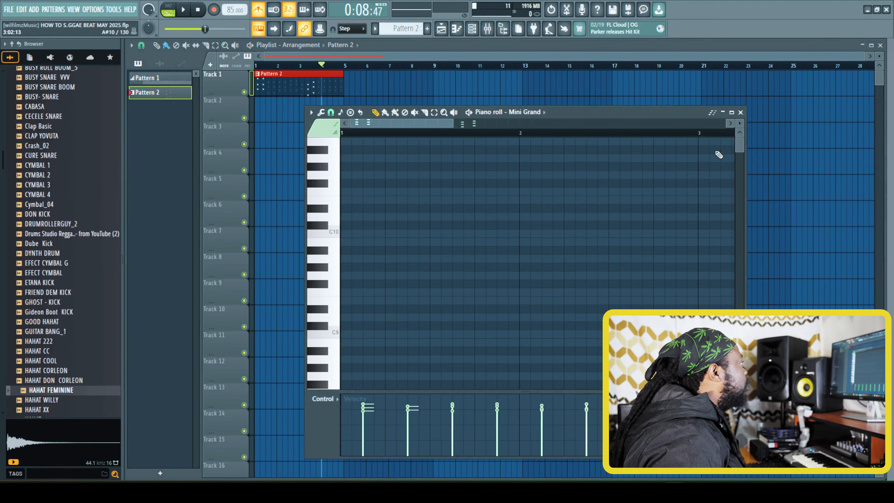
scroll(427, 142, down, 10)
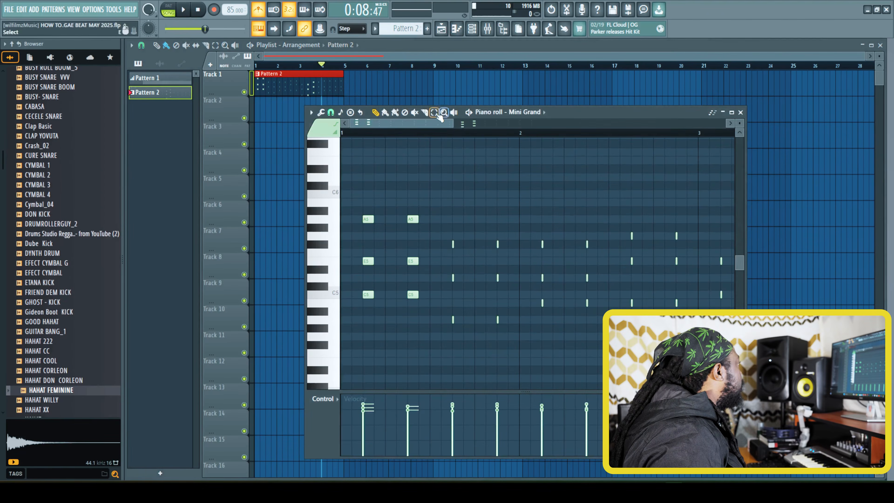
drag(364, 319, 436, 190)
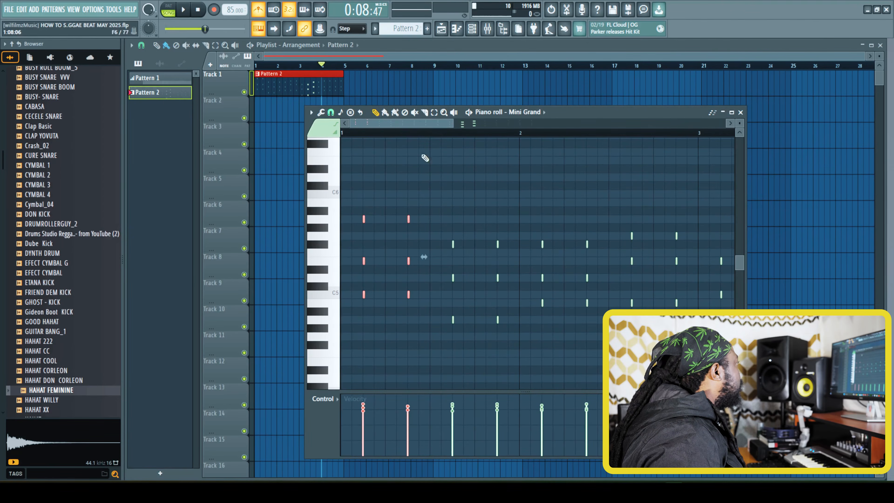
Shorten the notes of the two remaining long chords between bars 3 and 4 in the Mini Grand part to brief stabs
drag(436, 127, 506, 125)
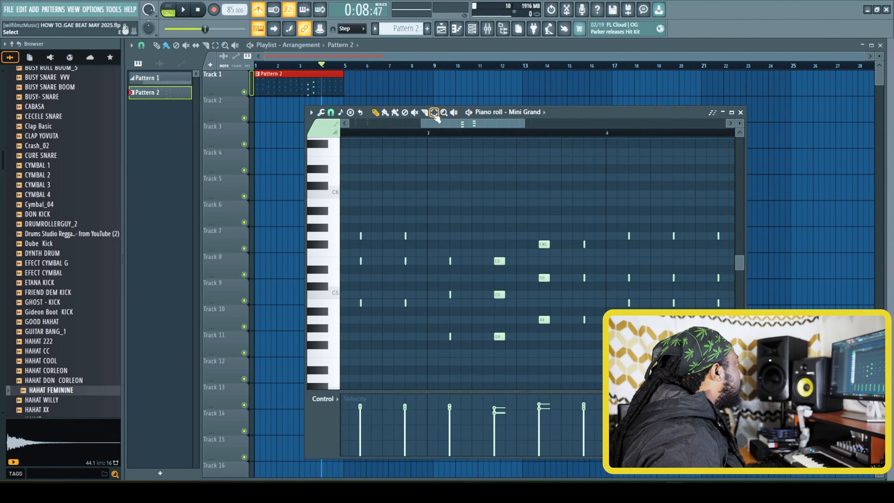
drag(487, 347, 577, 215)
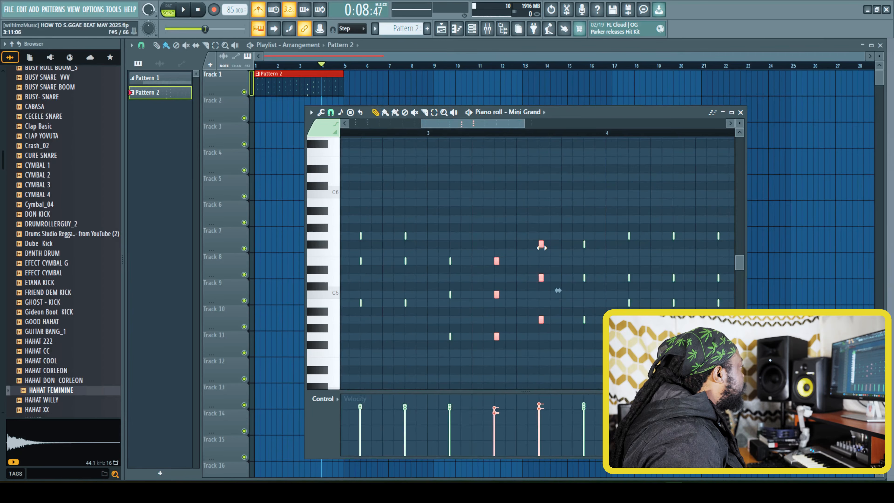
drag(520, 123, 449, 125)
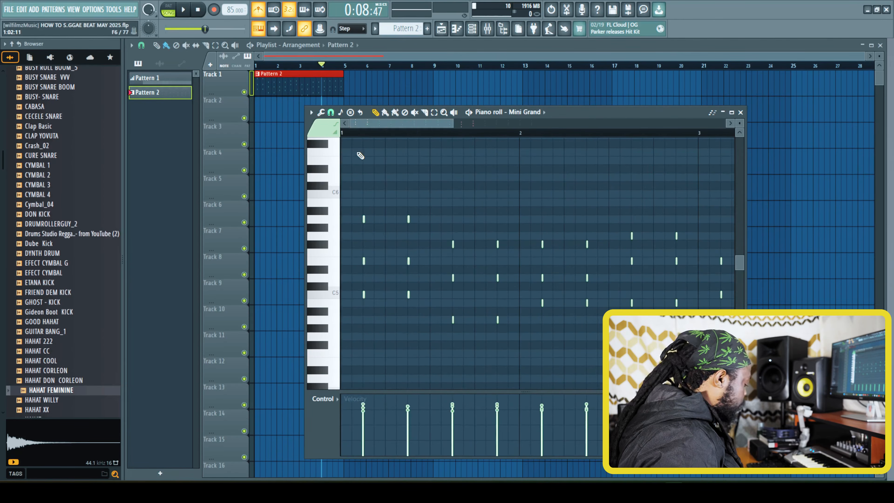
Turn off the metronome and try a longer length on all the Mini Grand chord notes during playback
key(ctrl+a)
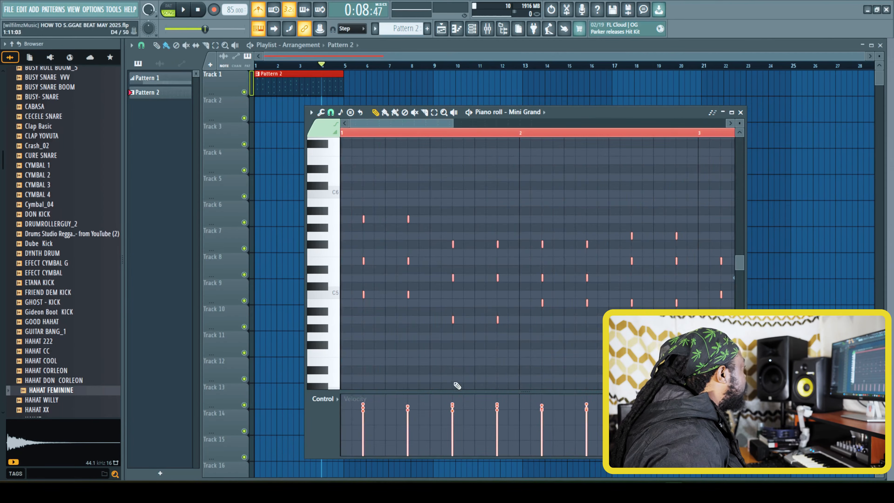
drag(449, 127, 417, 126)
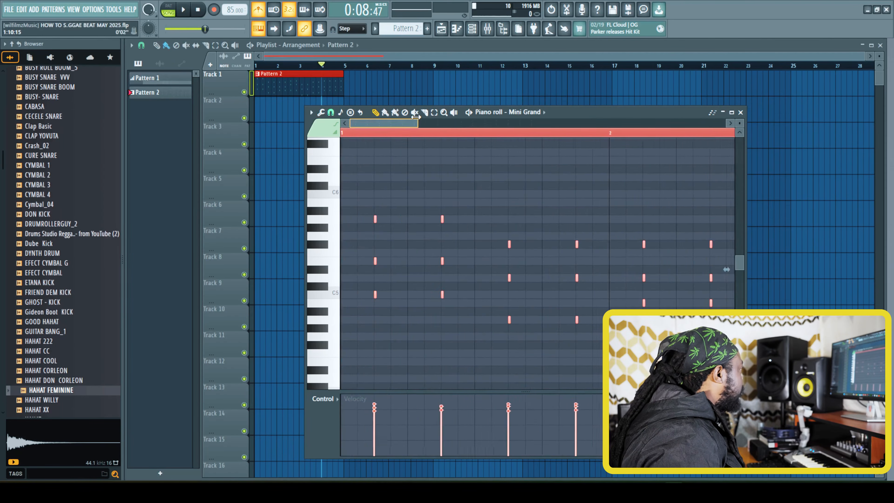
key(space)
click(260, 10)
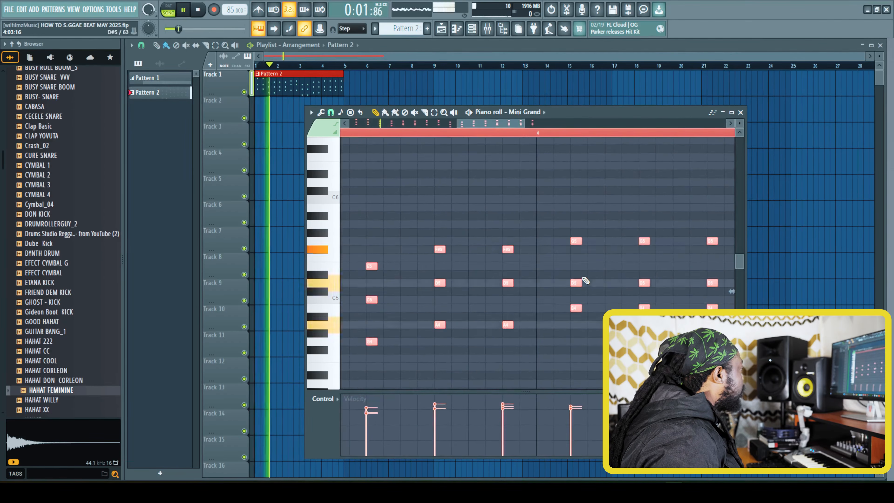
key(space)
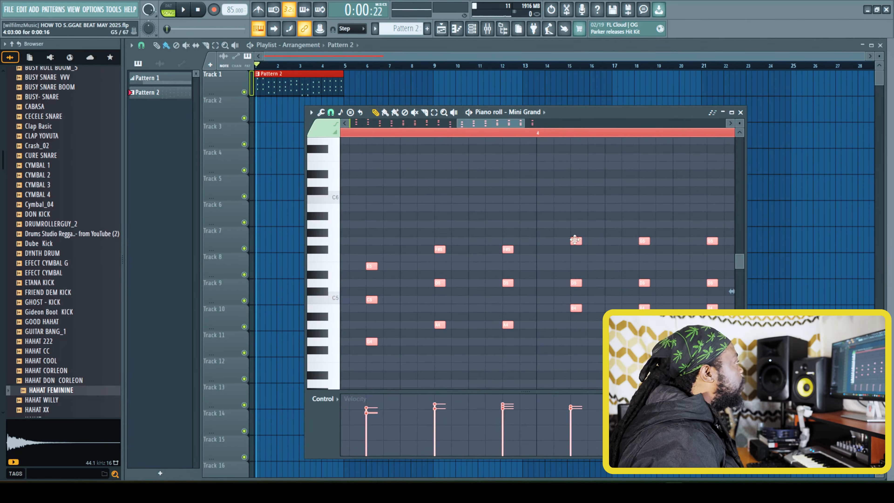
Undo the note lengthening, extend all the Mini Grand chord notes only slightly and listen to the part
key(ctrl+z)
key(space)
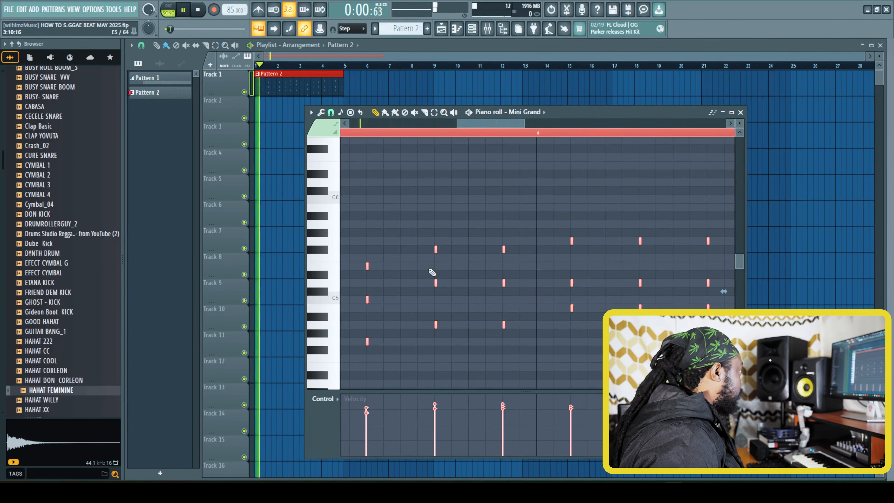
key(space)
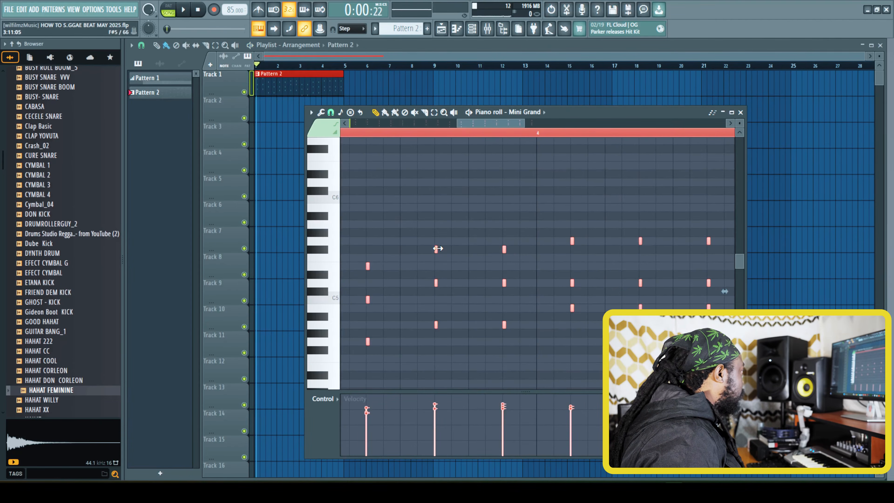
key(space)
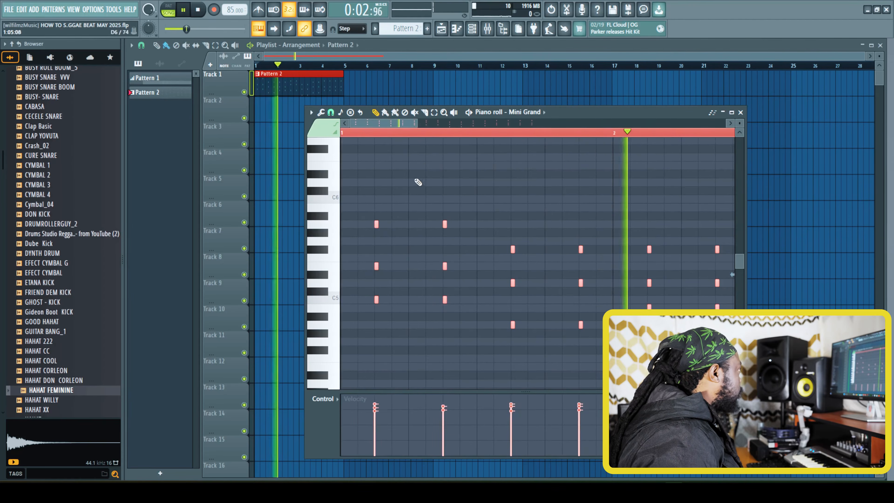
drag(418, 122, 484, 123)
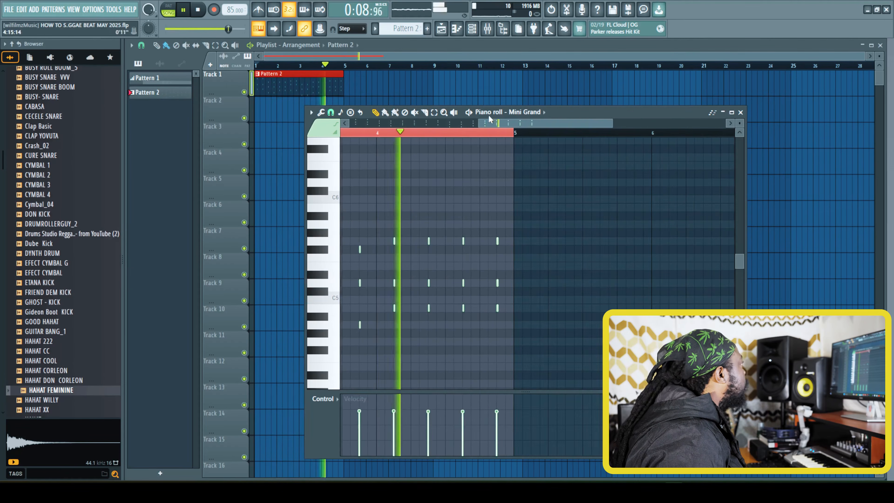
click(422, 51)
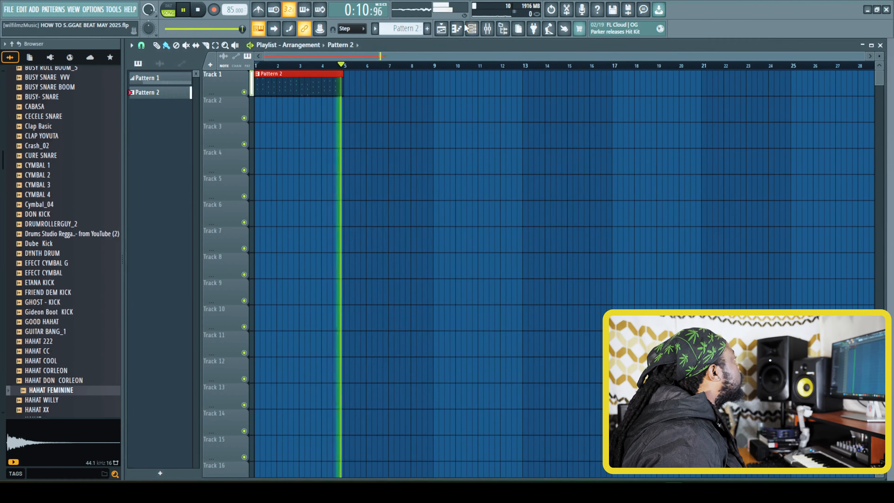
Put the Pattern 2 clip on Track 2, place a new Pattern 3 clip on Track 1 and reset the playhead to the start
key(F6)
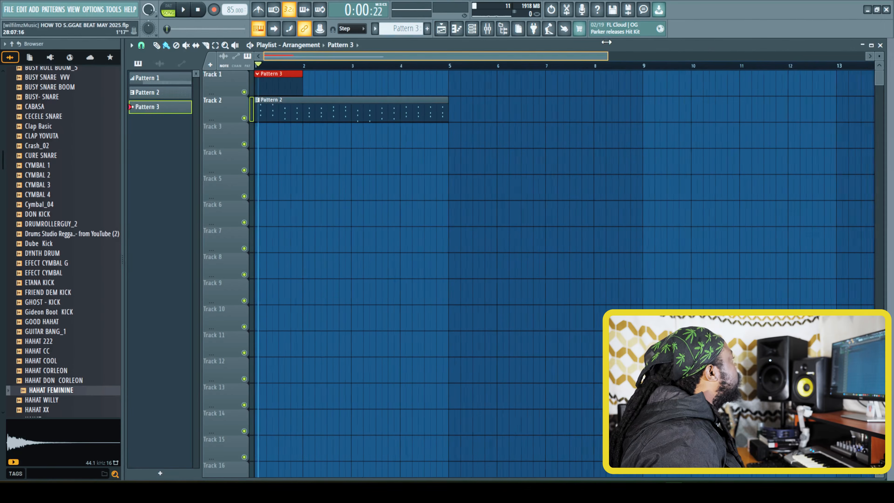
drag(606, 42, 587, 57)
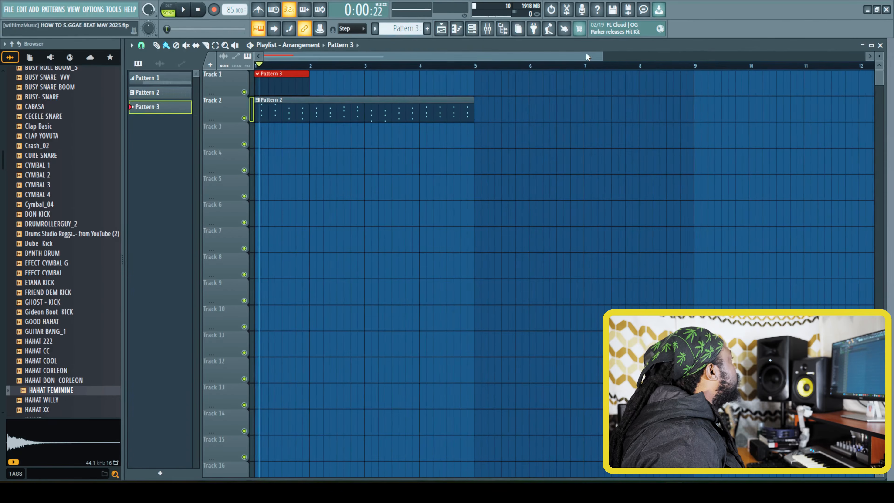
drag(265, 67, 243, 66)
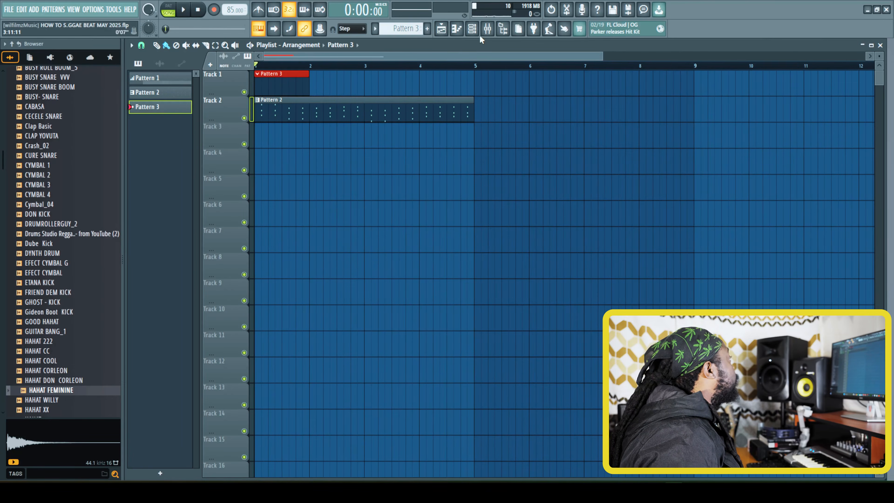
Program KICK 2 hits on steps 1, 5 and 13 of Pattern 3 and play the song
click(471, 29)
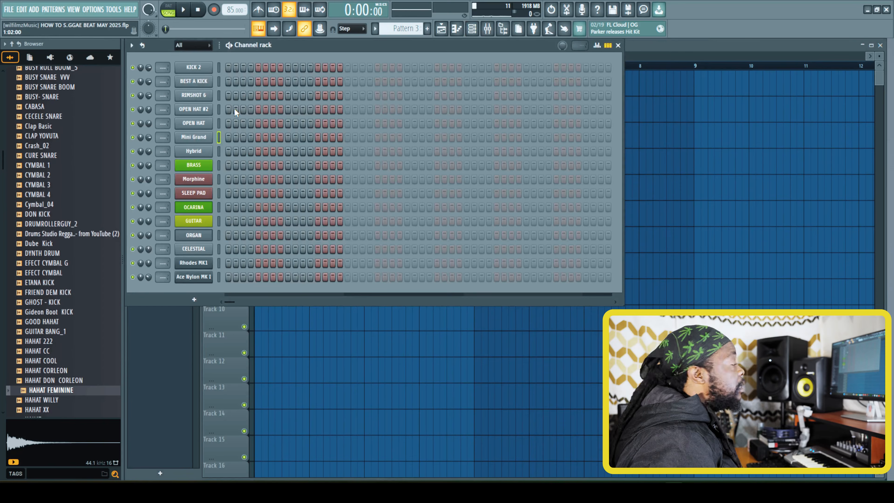
click(444, 31)
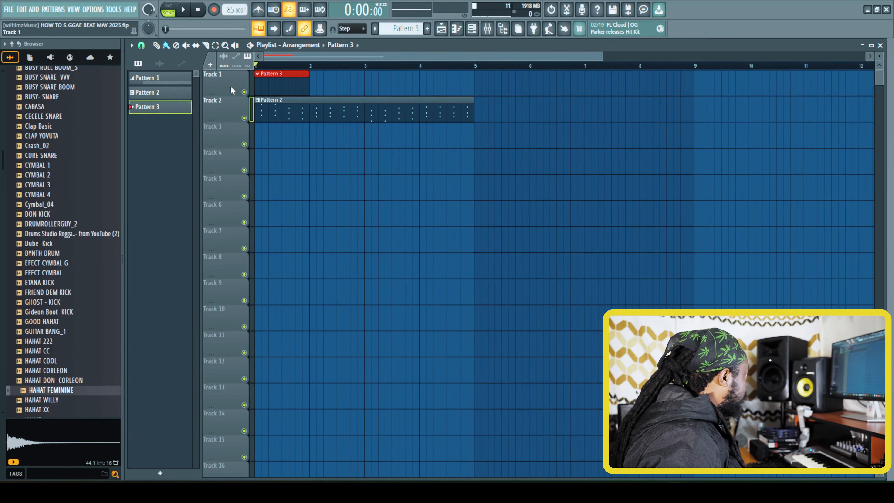
click(472, 28)
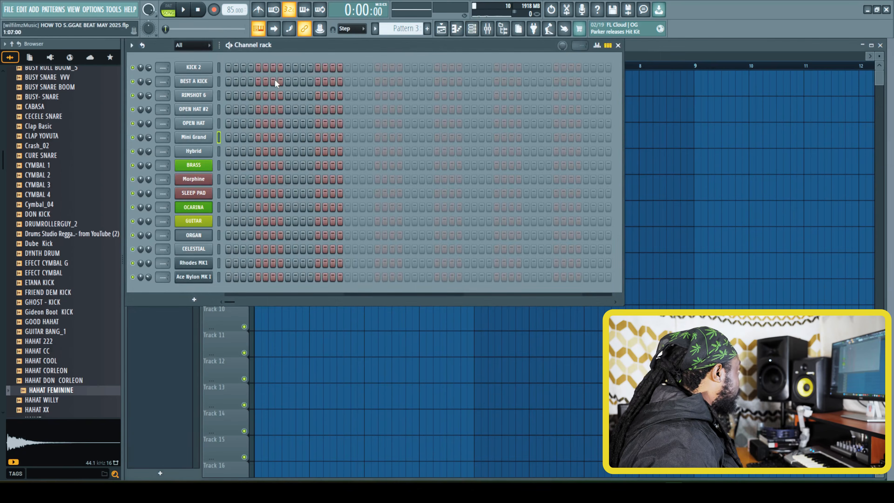
right_click(228, 69)
click(317, 101)
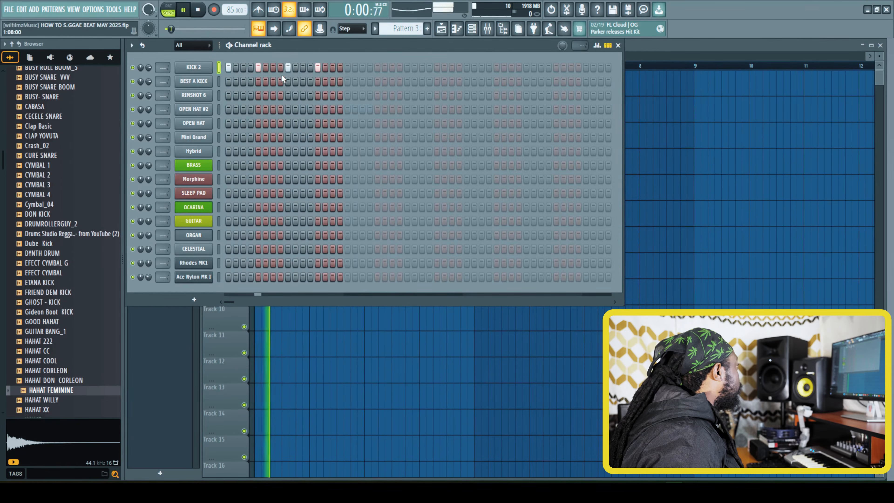
key(space)
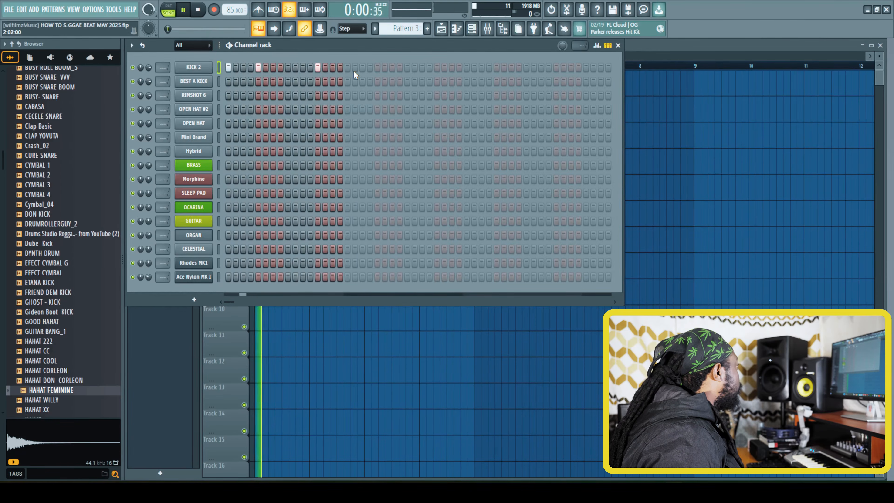
Add KICK 2 hits on steps 21 and 29 to extend Pattern 3 to two bars
click(389, 71)
click(379, 67)
click(392, 67)
click(385, 69)
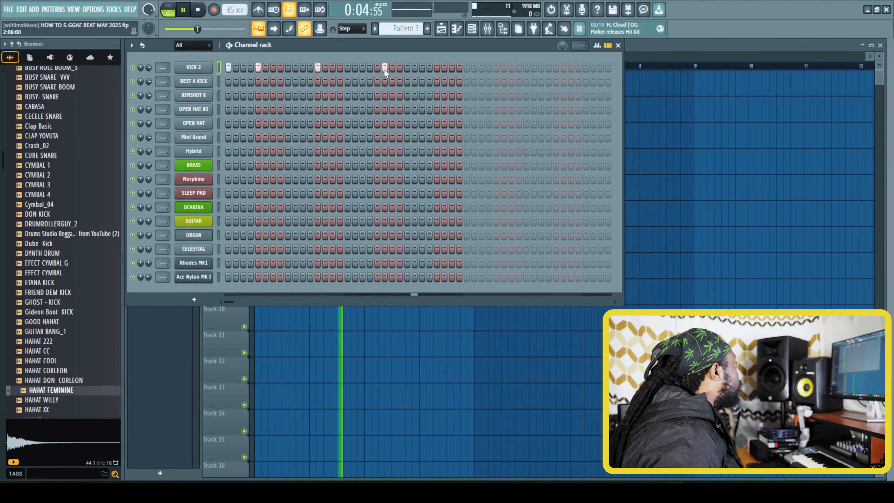
click(384, 67)
click(437, 67)
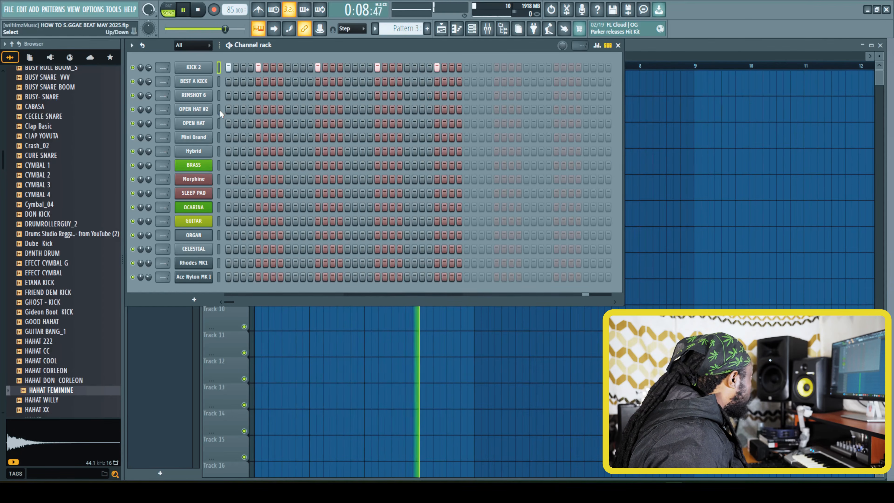
Replace the OPEN HAT #2 sample with HAIHAT and fill the channel every 2 steps
click(193, 108)
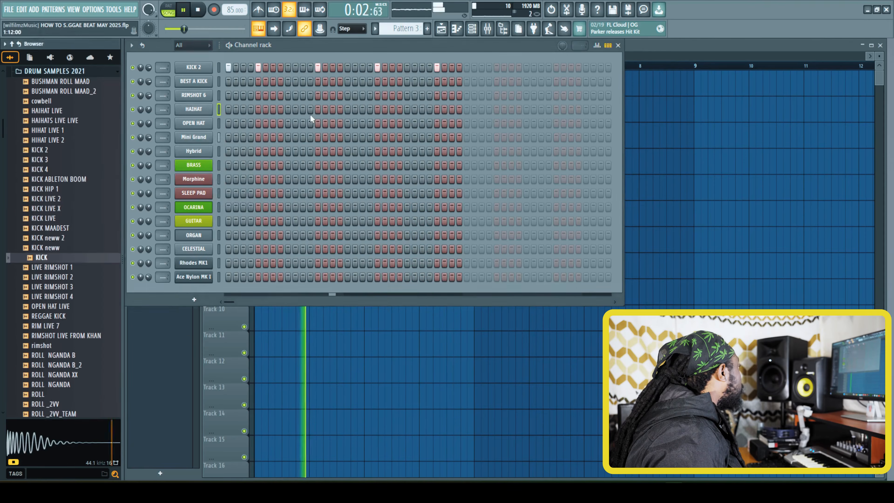
right_click(210, 106)
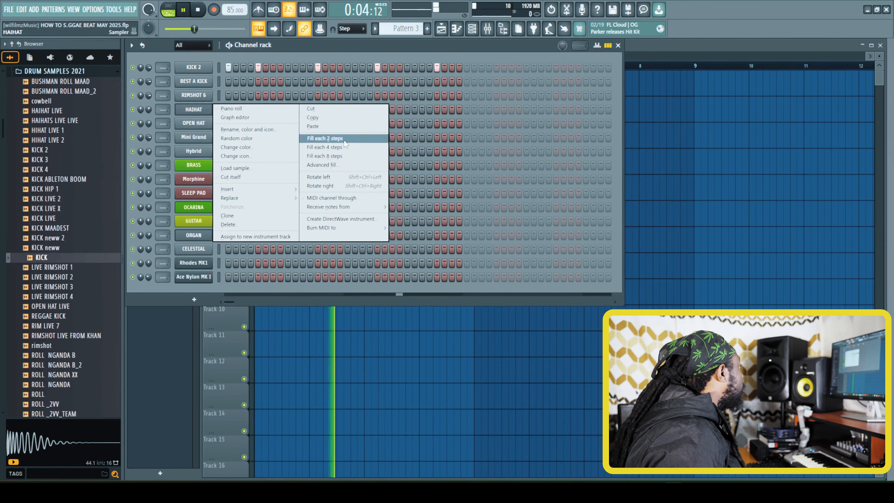
click(324, 140)
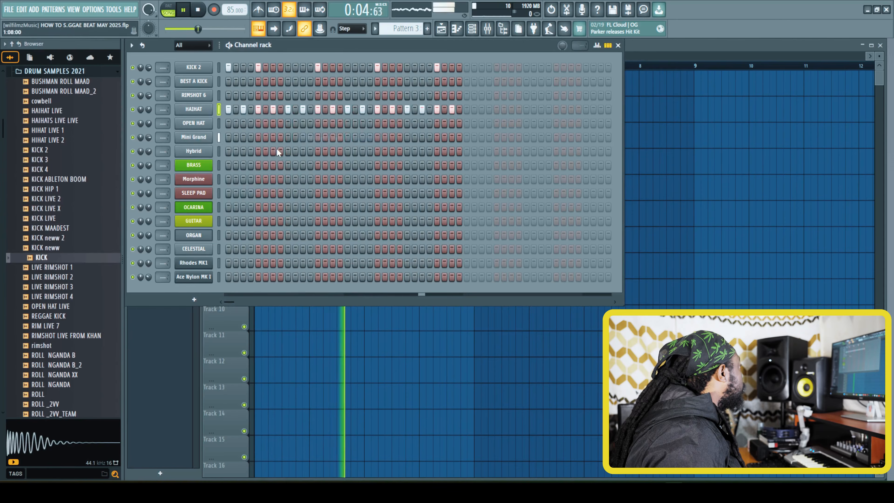
Set a quick fade out of 20% on the HAIHAT sample
click(197, 110)
drag(384, 262, 384, 268)
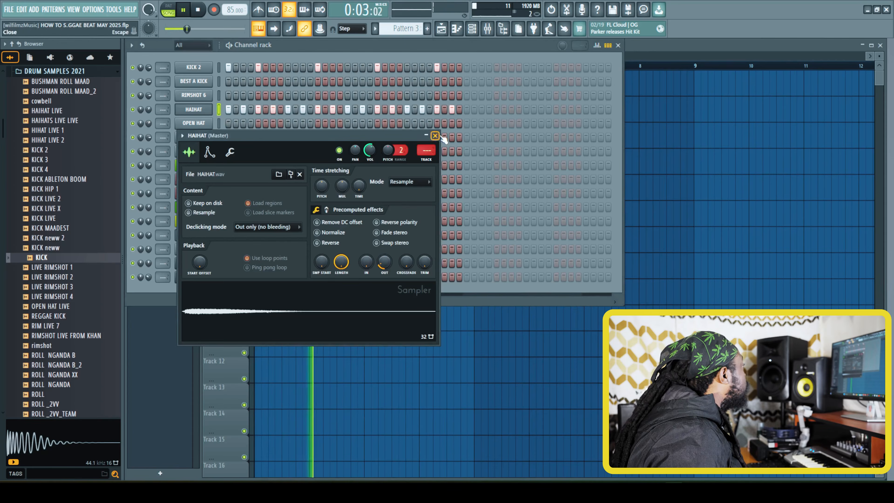
click(434, 135)
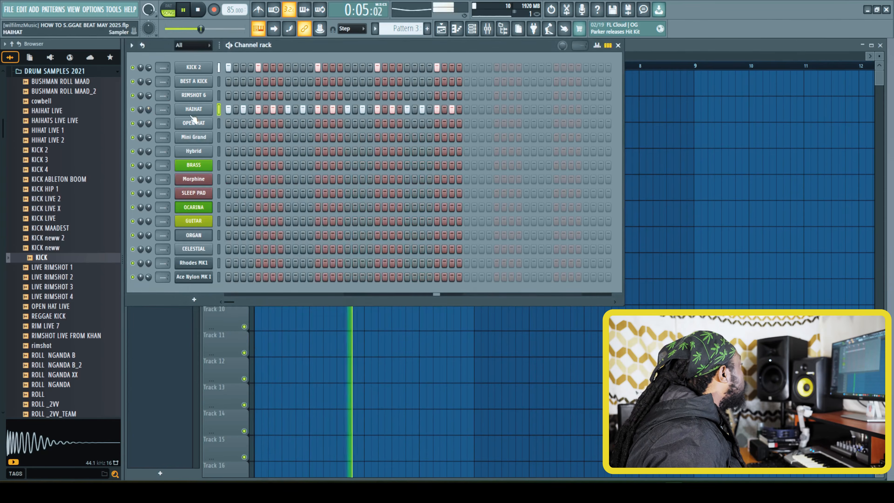
click(198, 113)
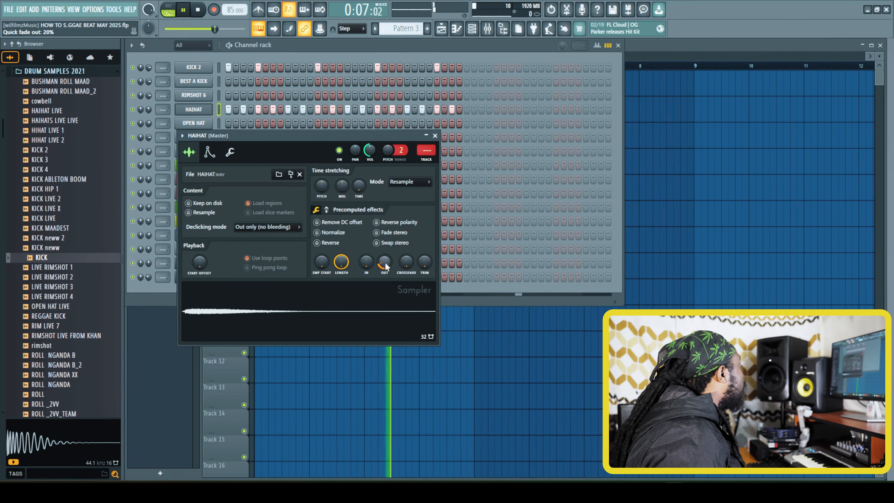
Duplicate the Pattern 3 clip on Track 1 so it also covers bars 3 and 4
key(F5)
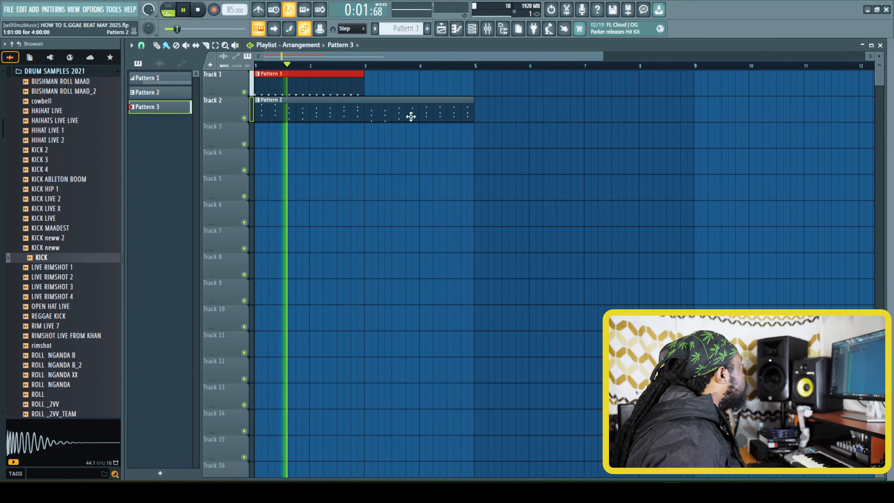
key(ctrl+b)
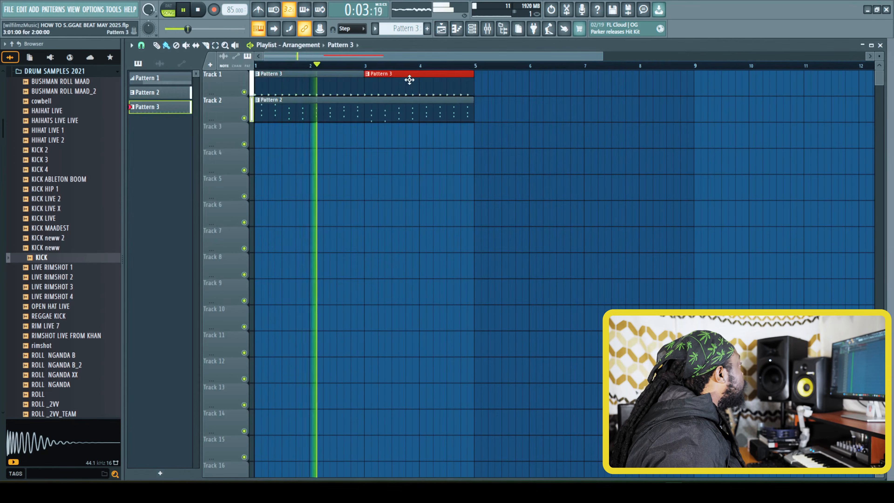
Program RIMSHOT 6 hits on steps 5, 13, 21 and 29 of Pattern 3
click(449, 30)
click(435, 136)
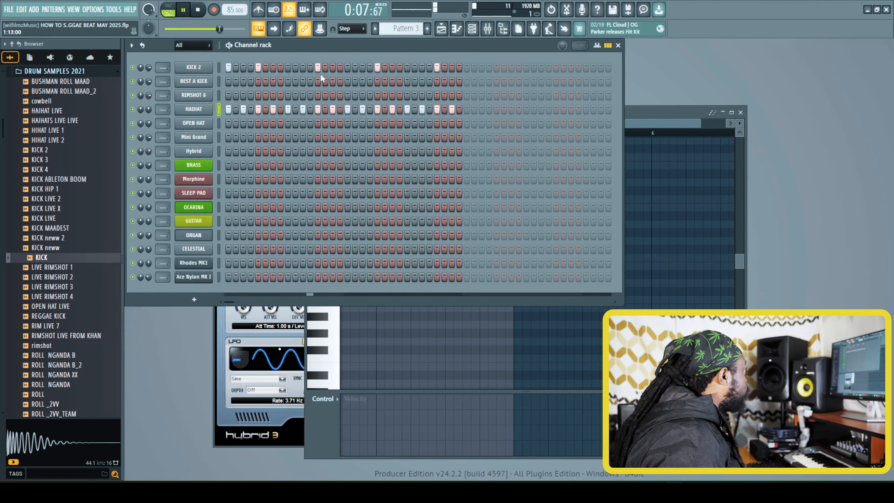
click(259, 95)
click(318, 96)
click(379, 96)
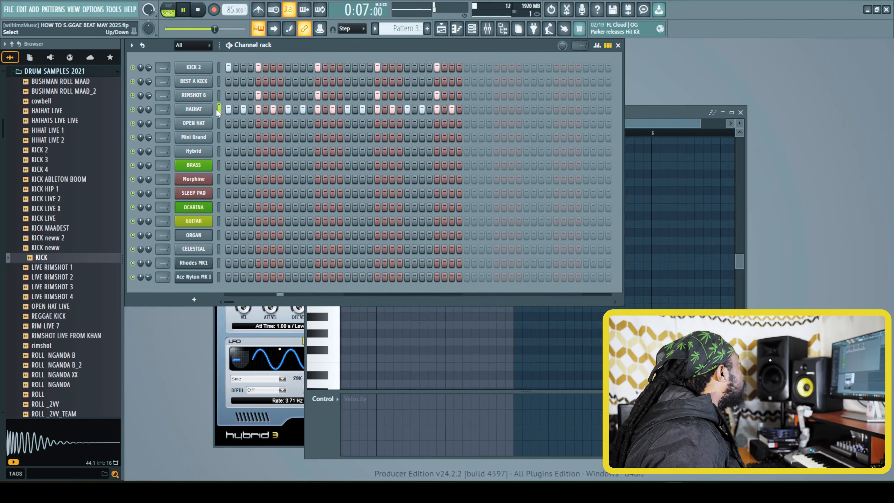
Set the RIMSHOT 6 channel volume to 67% and stop playback
click(196, 110)
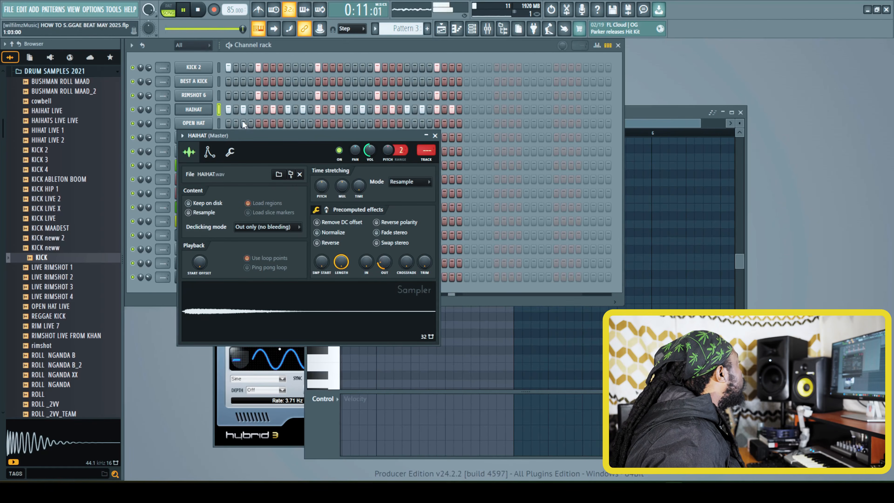
click(152, 101)
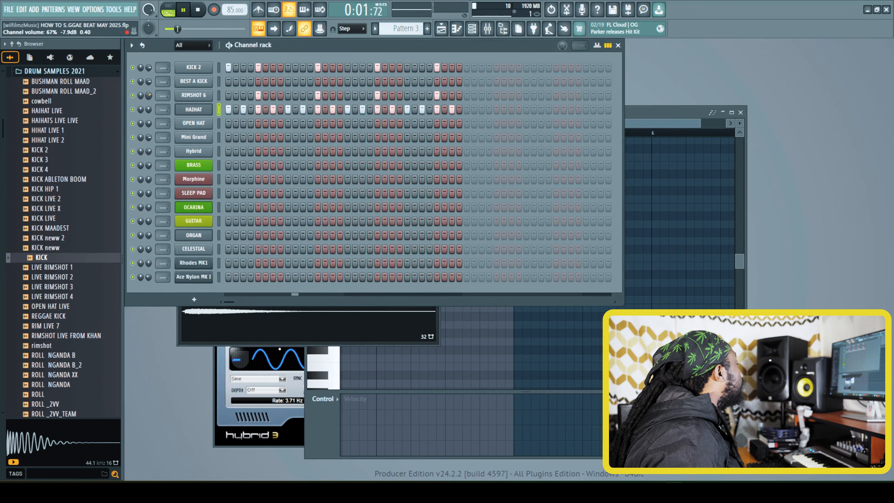
key(space)
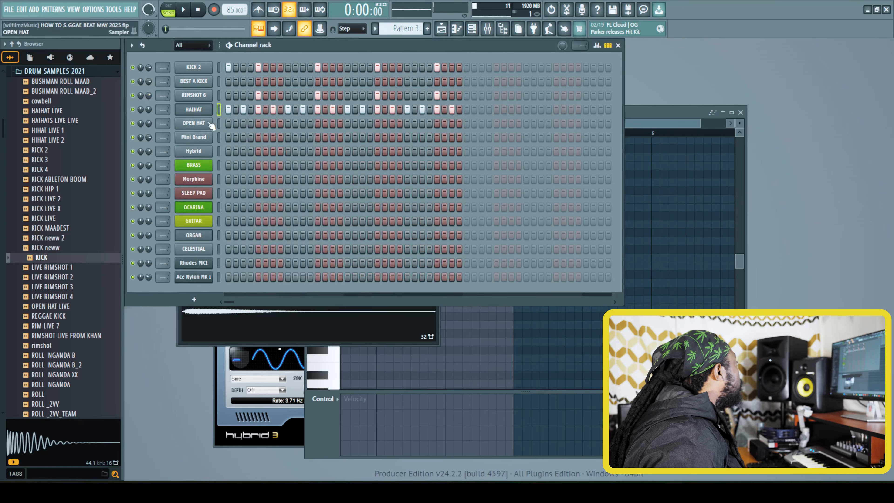
Bring the HAIHAT channel into the piano roll and add an extra C5 hit between its fourth and fifth hits
right_click(210, 108)
click(238, 109)
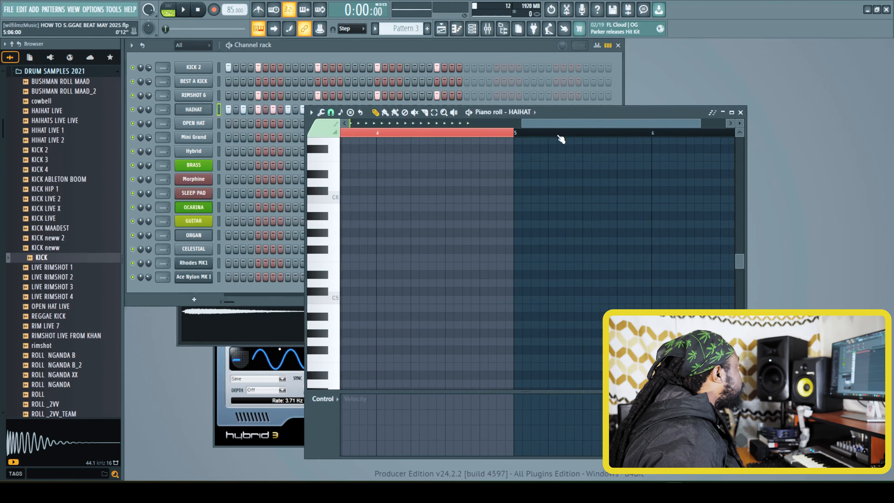
key(space)
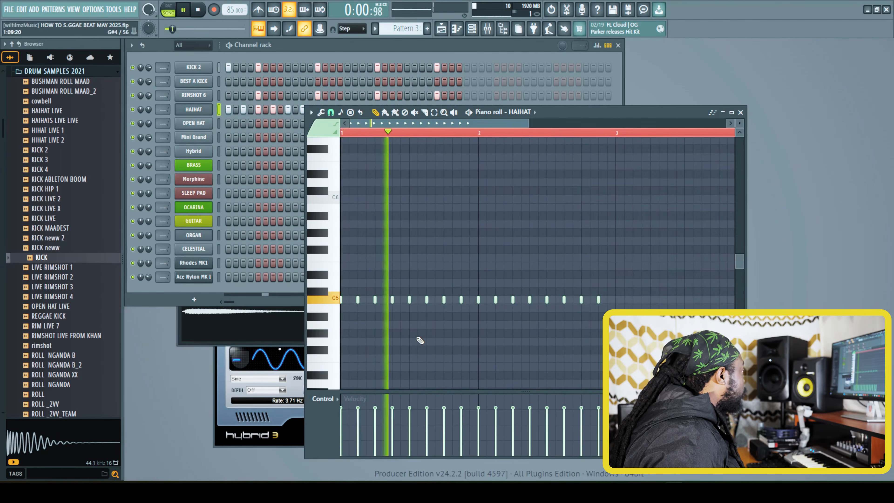
drag(528, 123, 438, 129)
click(464, 299)
key(space)
drag(463, 300, 468, 299)
Nudge the added hi-hat note slightly earlier and lower its velocity to well under that of the other hits
drag(439, 122, 412, 122)
key(space)
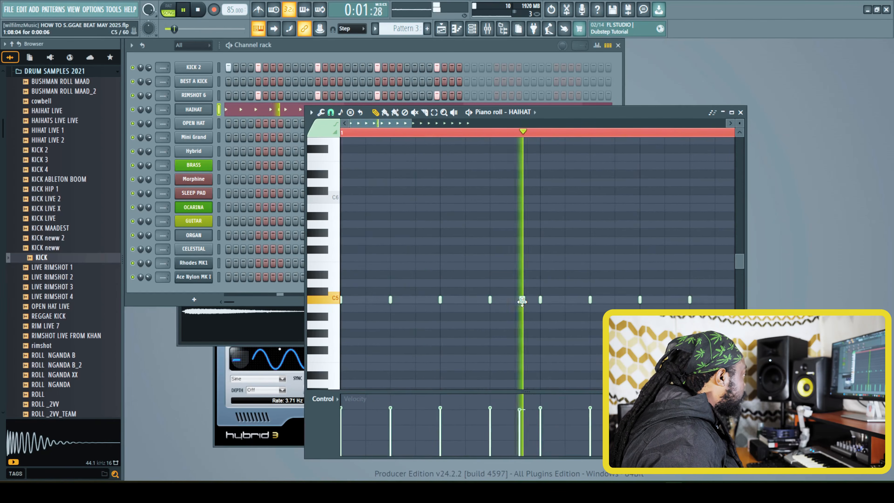
drag(522, 299, 520, 300)
drag(520, 428, 517, 438)
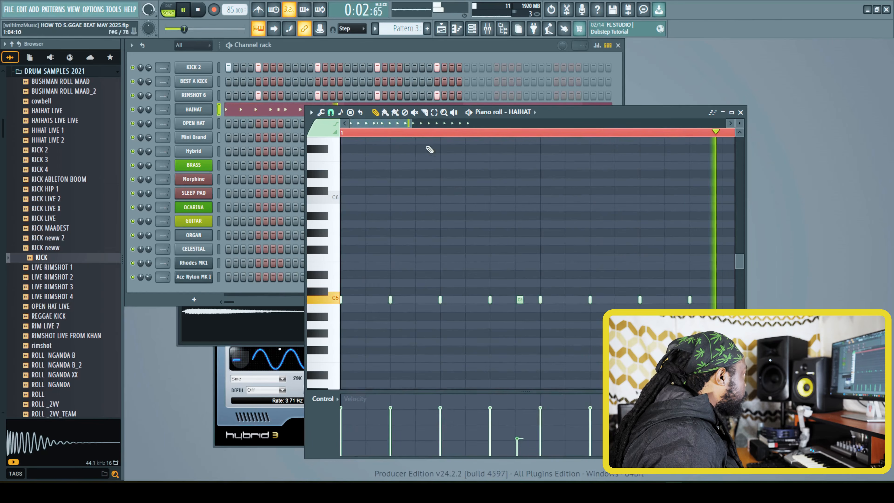
Add matching quiet C5 hi-hat hits after the first hit of bar 1 and after the first and fourth hits of bar 2
click(366, 300)
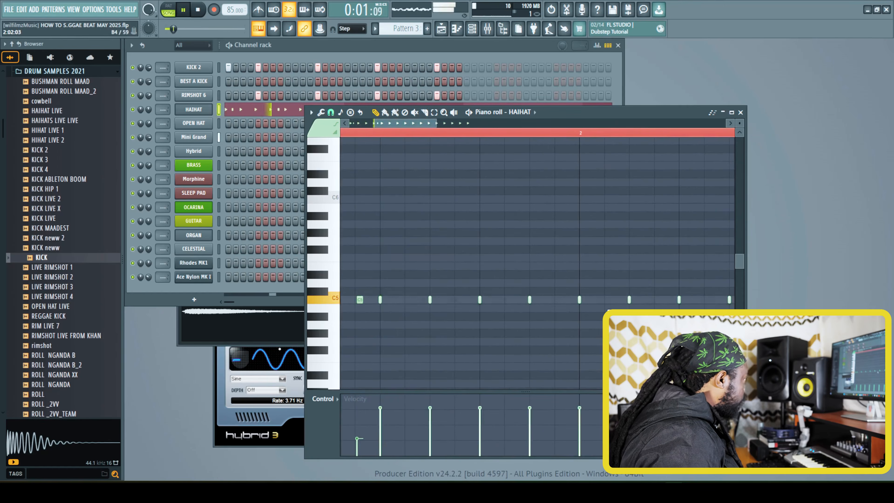
click(607, 299)
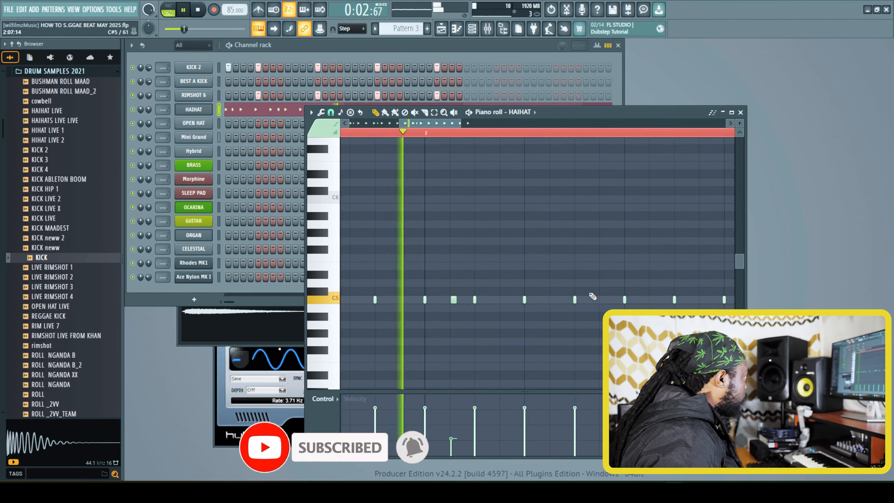
key(space)
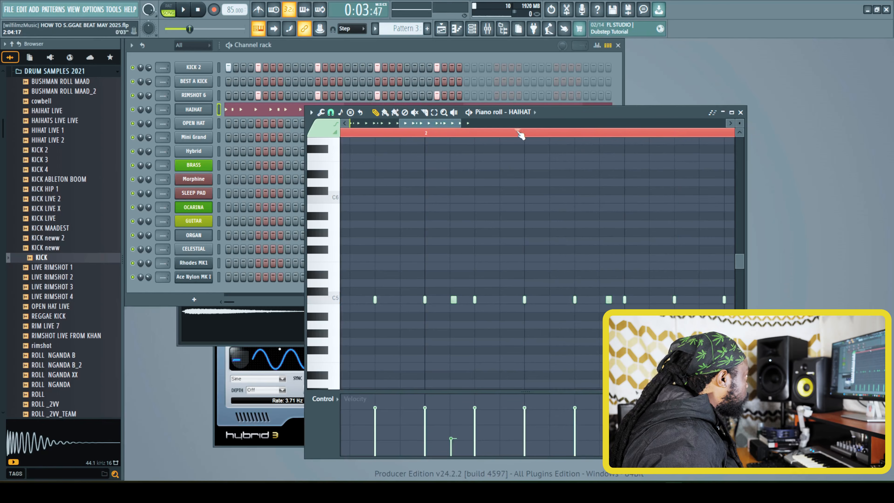
Delete the last HAIHAT note of bar 2, close the piano roll and resume playback
key(space)
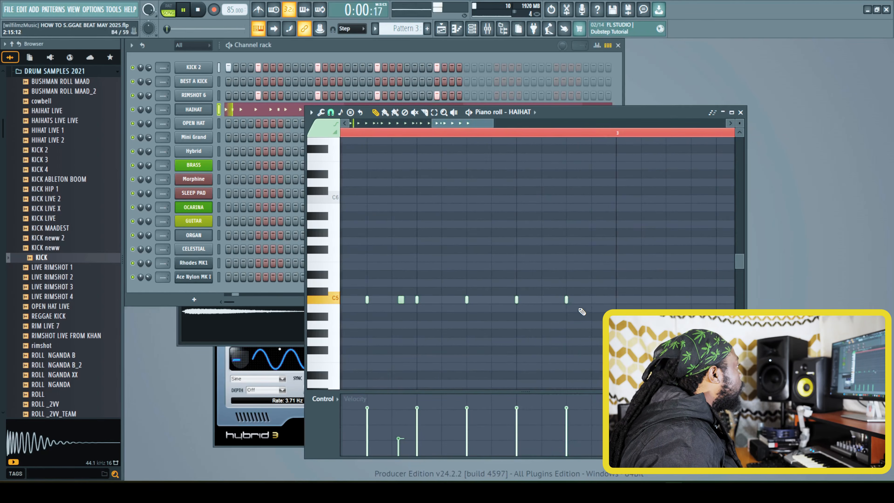
right_click(566, 300)
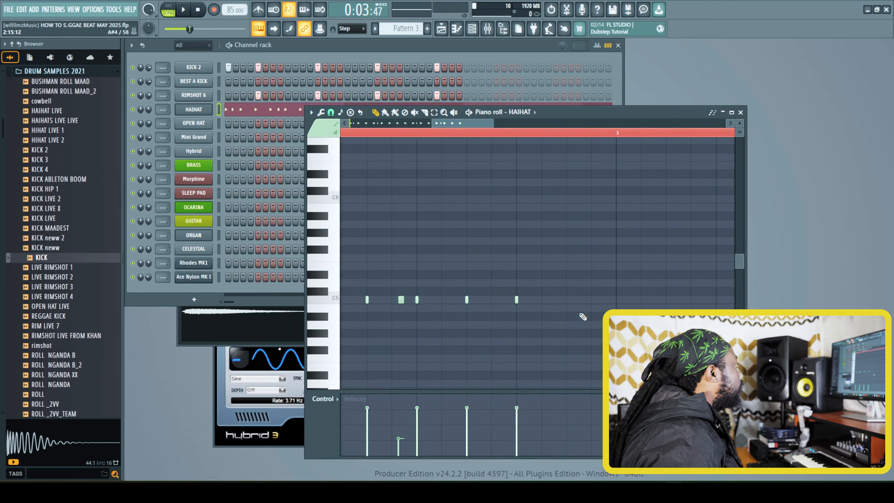
click(739, 112)
key(space)
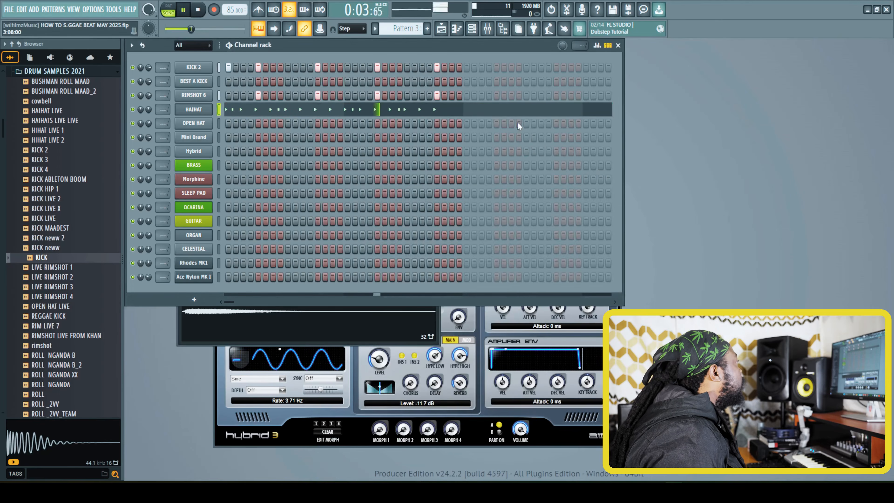
Add an OPEN HAT hit on step 31 of Pattern 3 and lower the OPEN HAT channel volume
click(453, 124)
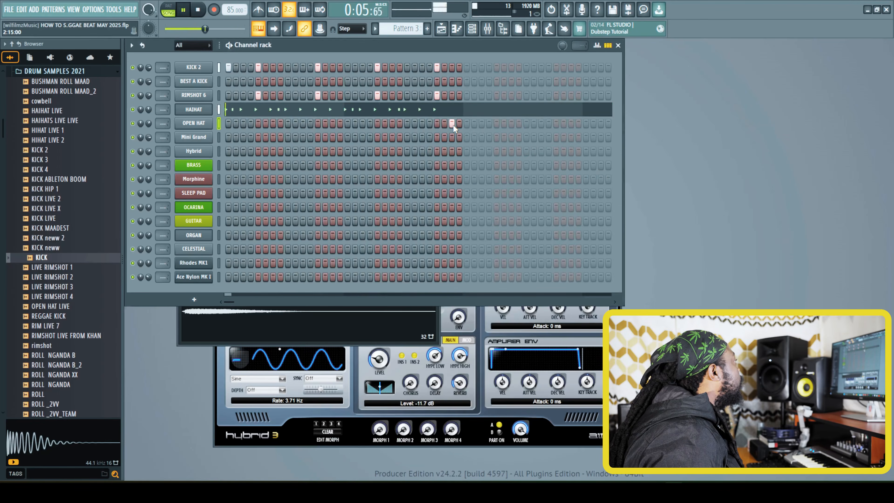
drag(148, 123, 148, 132)
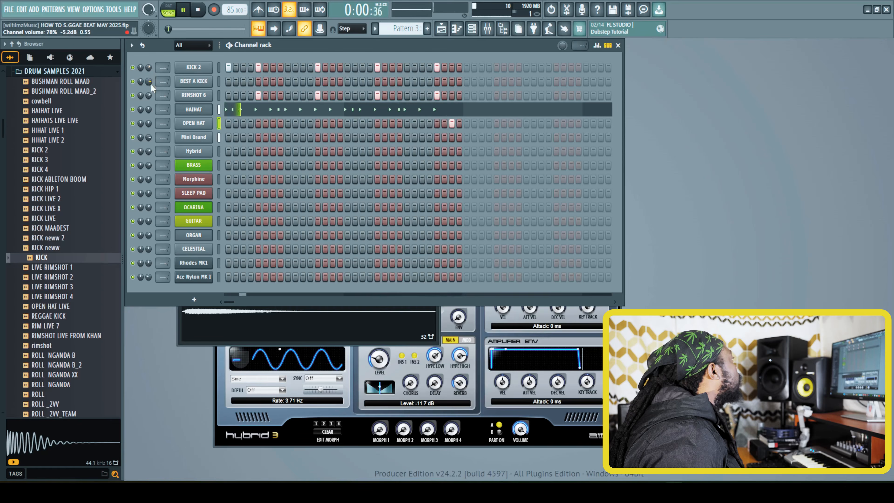
Program BEST A KICK hits on steps 5, 13, 21 and 29 of Pattern 3
click(258, 81)
click(318, 81)
click(325, 81)
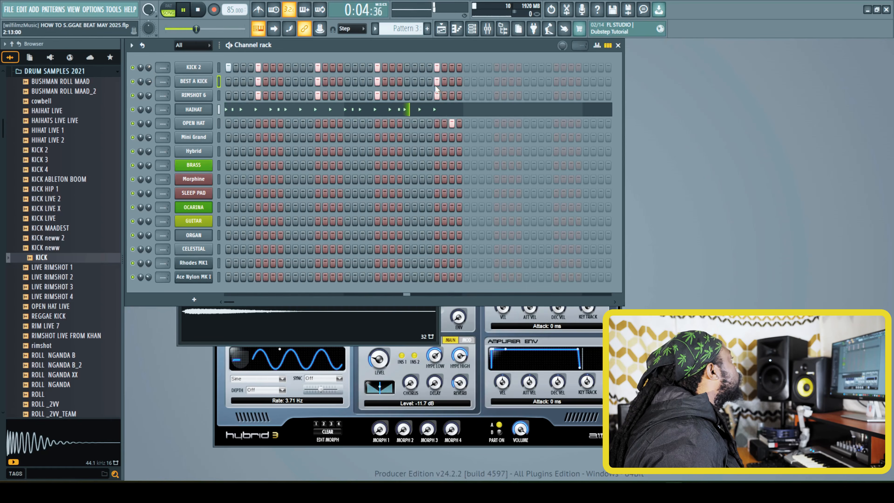
Set the BEST A KICK channel volume to 76% and check the drum balance in playback
drag(148, 75, 148, 92)
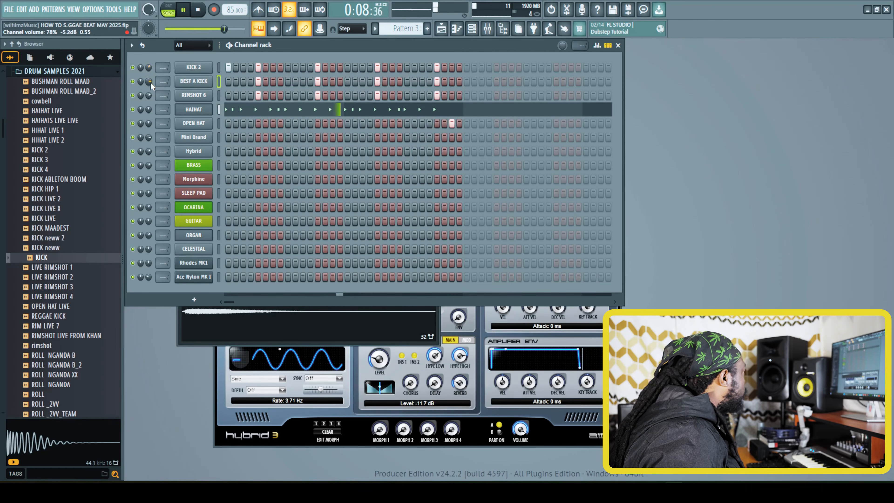
key(space)
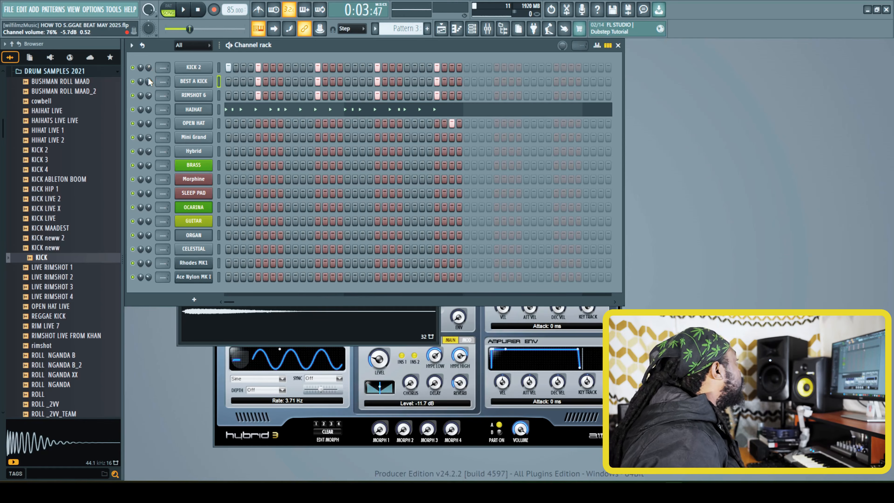
key(space)
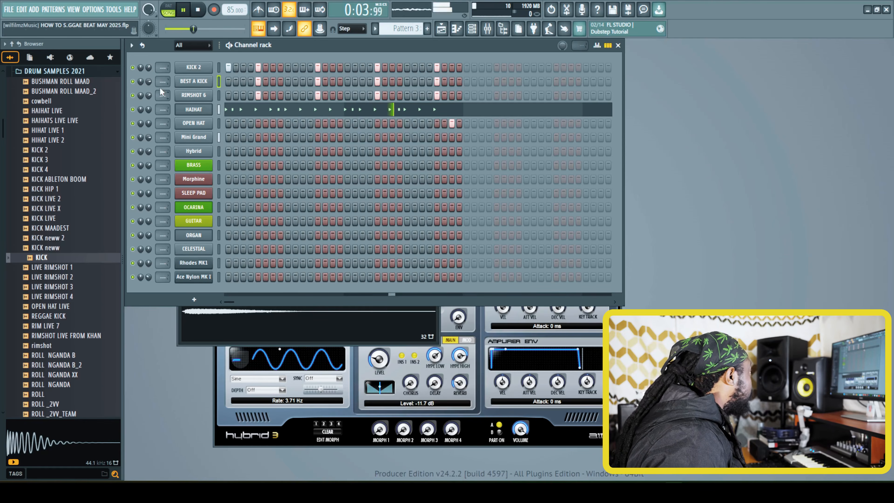
key(space)
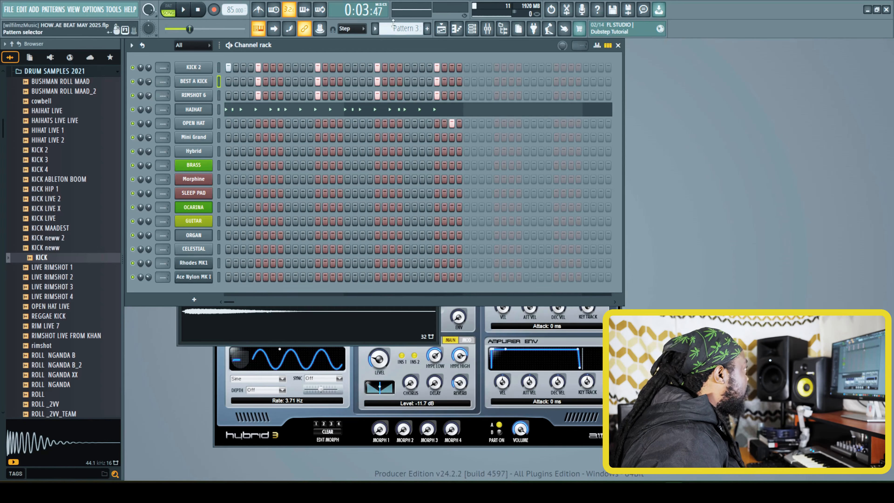
Record an OCARINA chord part into a new Pattern 4 across bars 1 to 4 on Track 3
click(445, 31)
key(space)
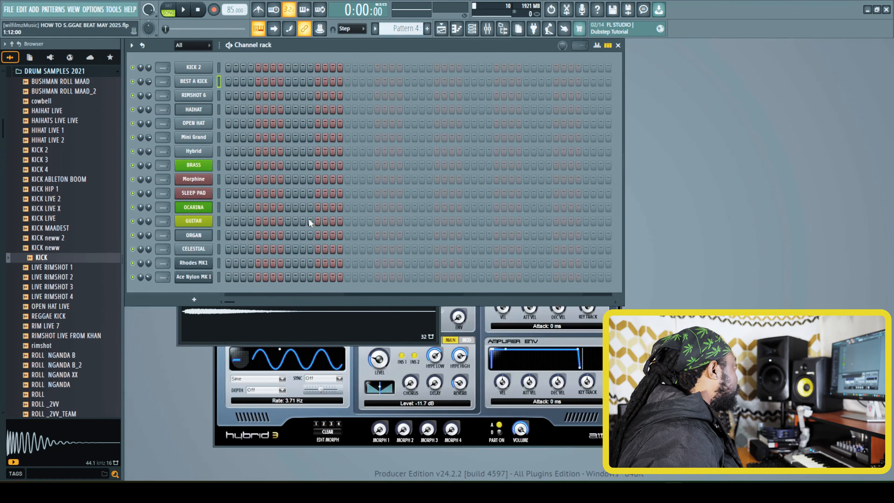
click(194, 207)
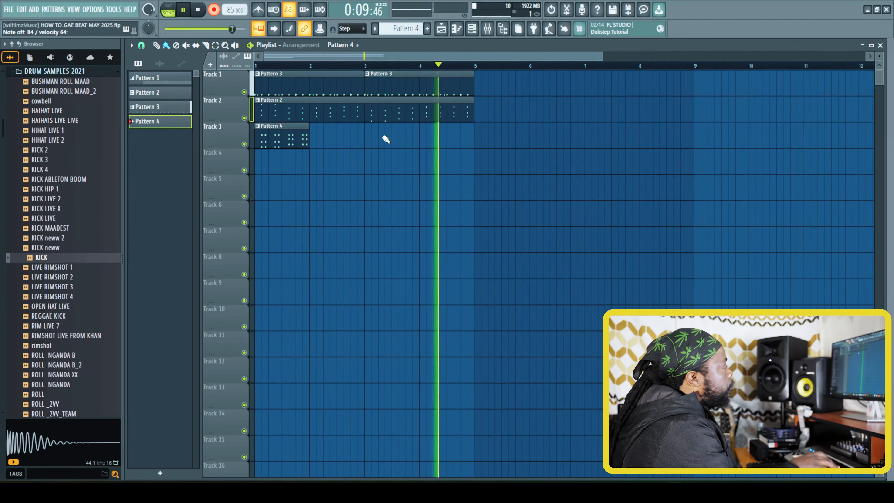
key(space)
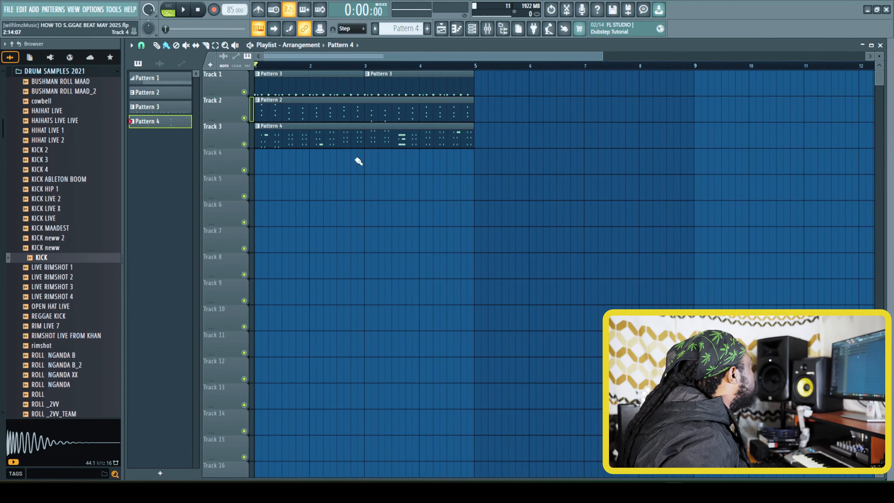
Shorten the overlong OCARINA notes in bars 1 to 3 of Pattern 4 to match the other short chord hits
double_click(304, 139)
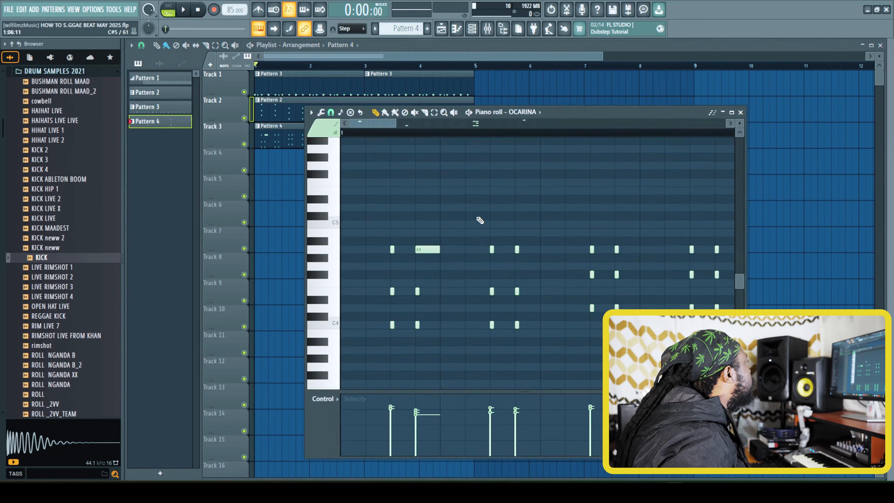
click(427, 249)
drag(389, 124, 479, 127)
click(448, 308)
drag(530, 336, 550, 229)
drag(480, 126, 279, 142)
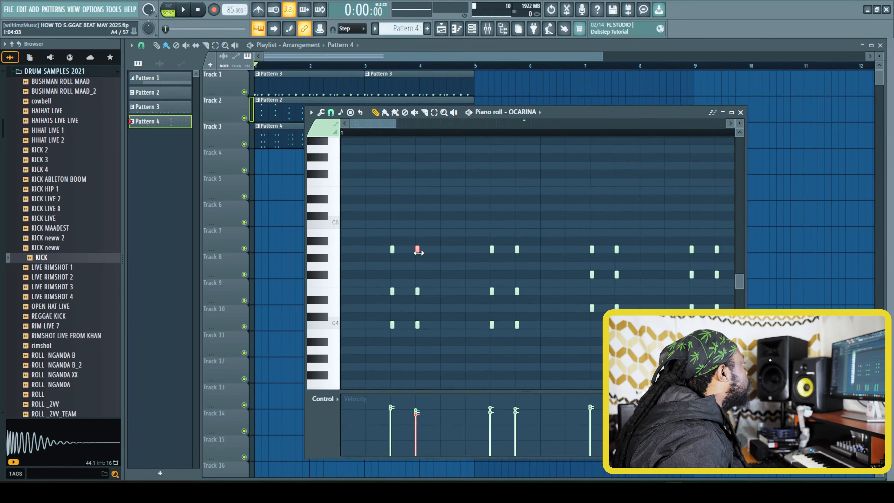
drag(385, 124, 358, 145)
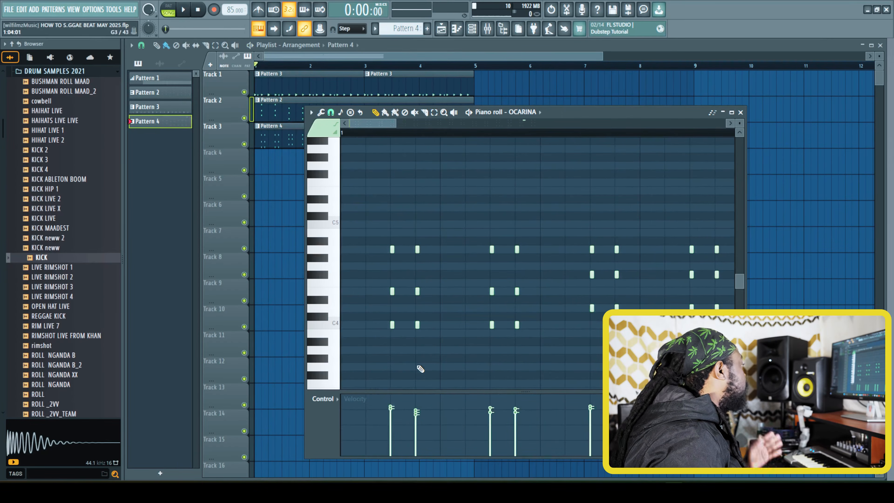
Level the velocities of all OCARINA notes in Pattern 4 to about 85% and close the piano roll
key(ctrl+a)
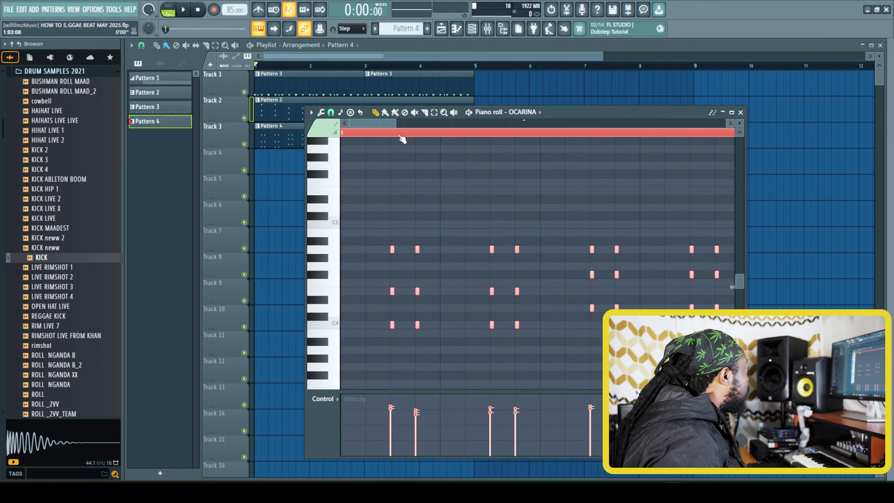
drag(397, 123, 774, 120)
click(366, 359)
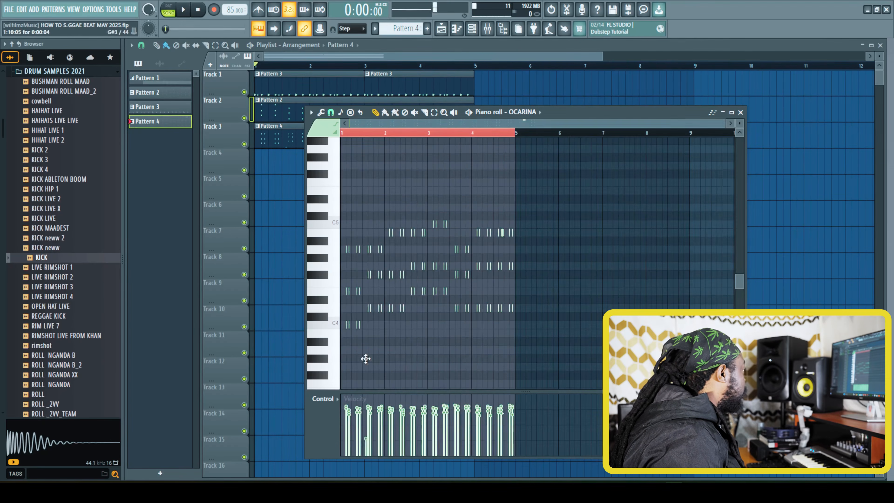
drag(349, 408, 579, 406)
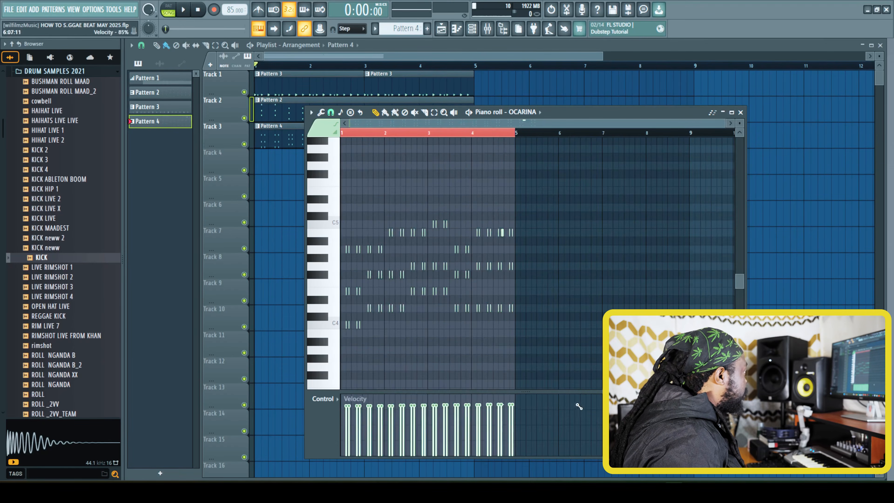
click(740, 113)
Shorten the remaining long top OCARINA note in bar 4 of Pattern 4 and close the piano roll
double_click(451, 135)
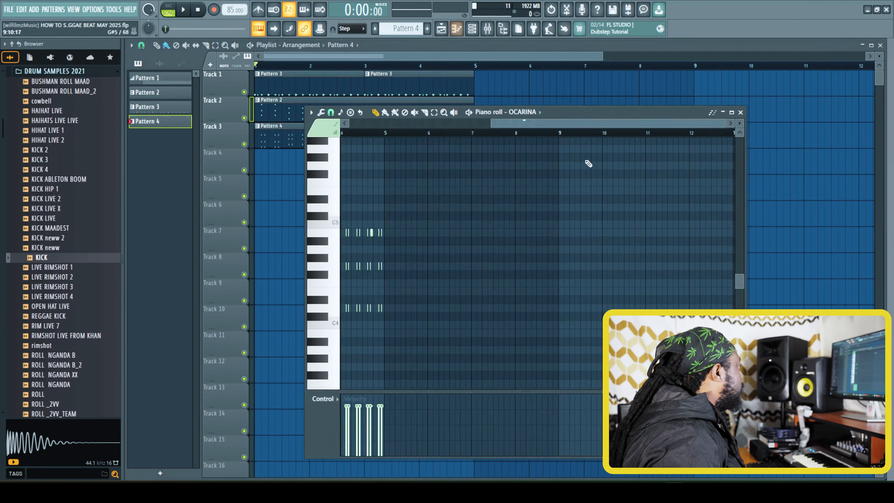
drag(727, 127, 543, 139)
drag(392, 121, 504, 122)
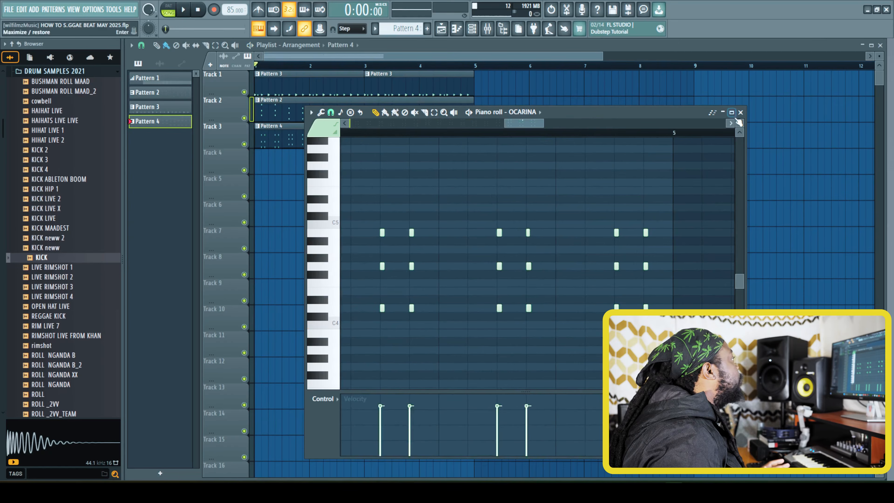
click(740, 112)
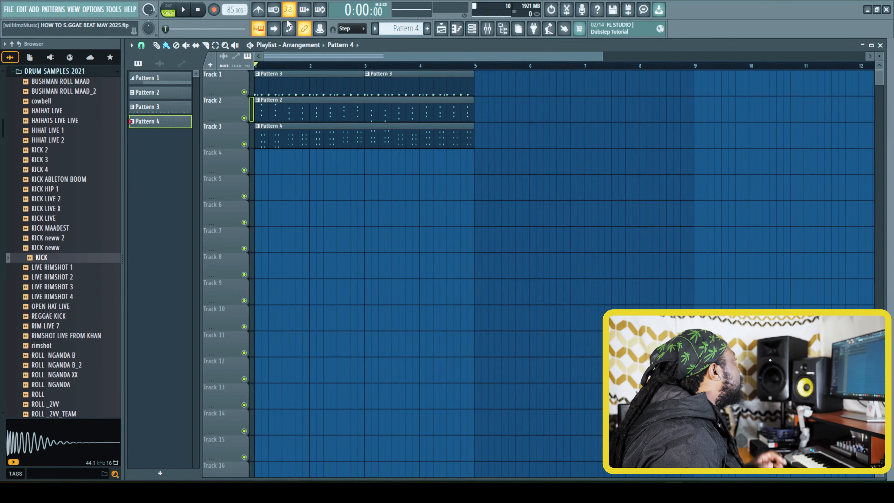
Create Pattern 5 and place its clip at the start of Track 4
key(F4)
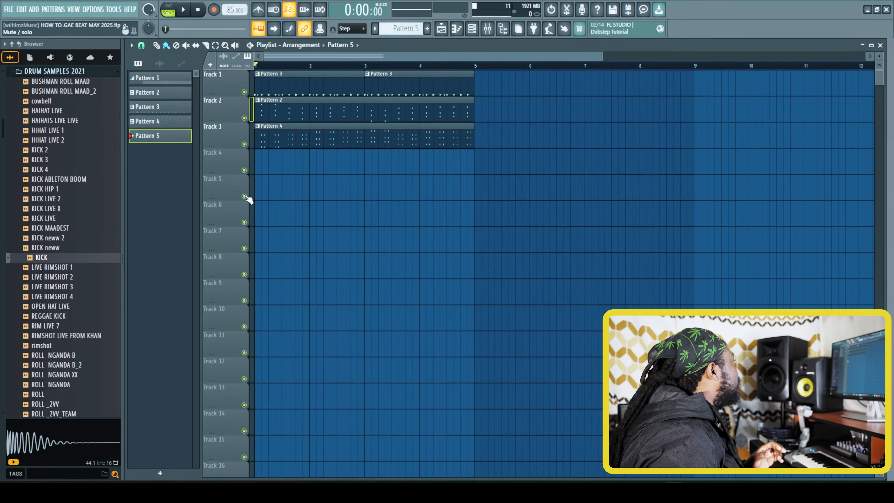
click(267, 163)
drag(266, 164, 260, 164)
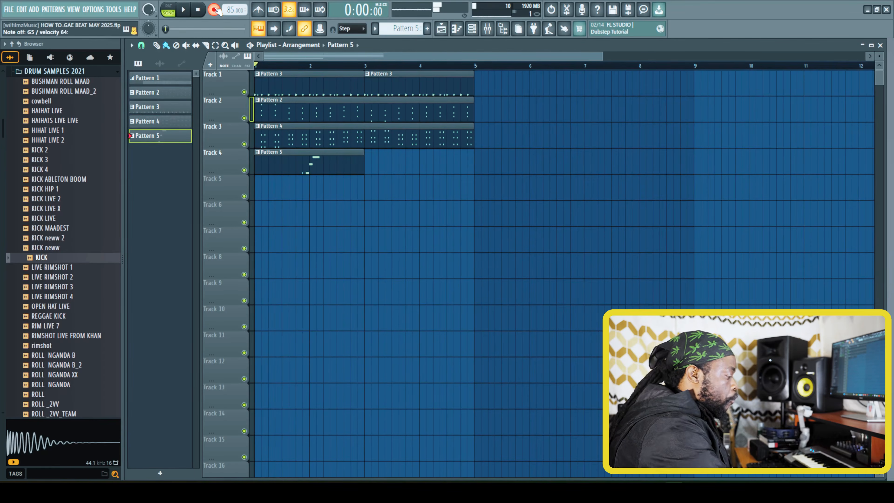
Undo the first melody take and record a new CELESTIAL melody into Pattern 5 across bars 1 to 4
key(ctrl+z)
key(space)
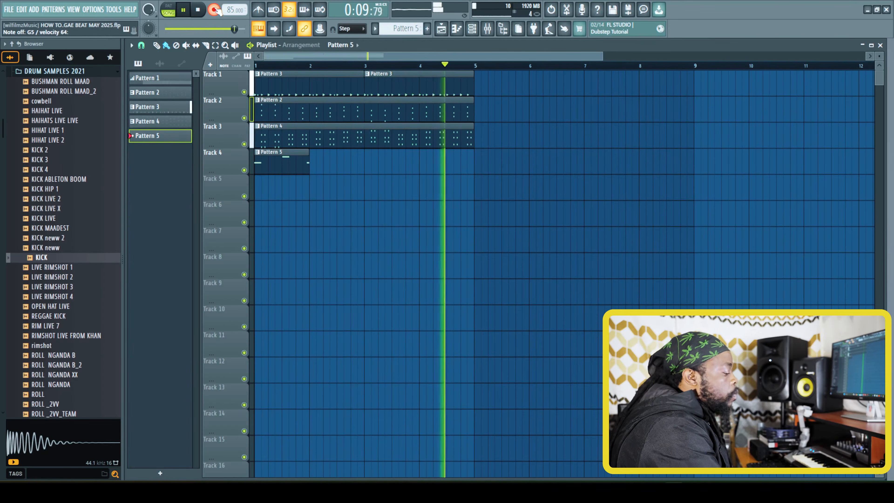
key(space)
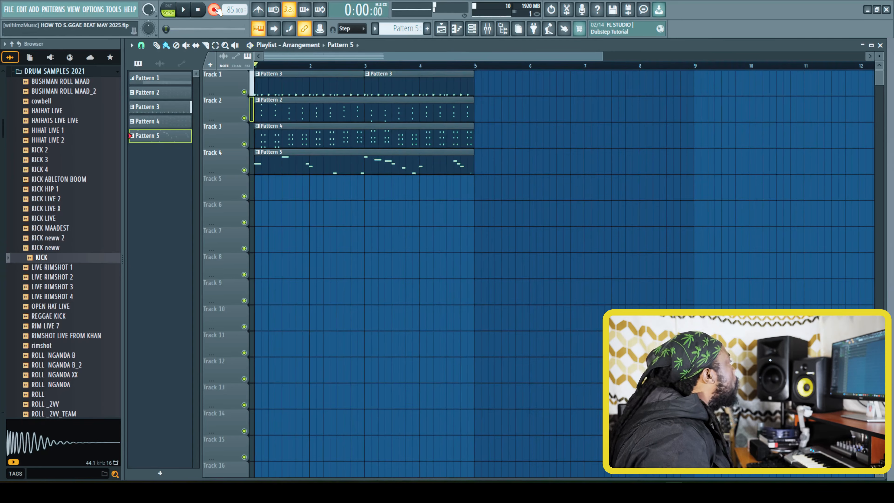
Play back the arrangement with the CELESTIAL melody and open the SLEEP PAD instrument to audition its sound over it
key(space)
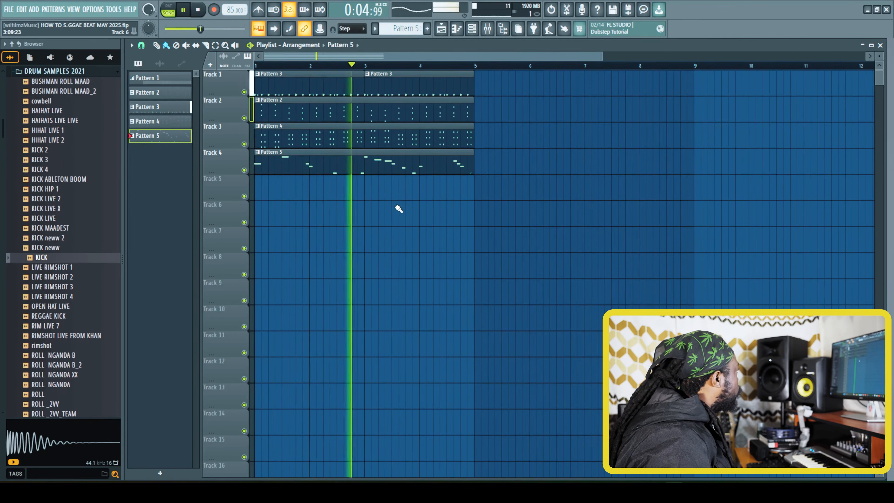
key(F5)
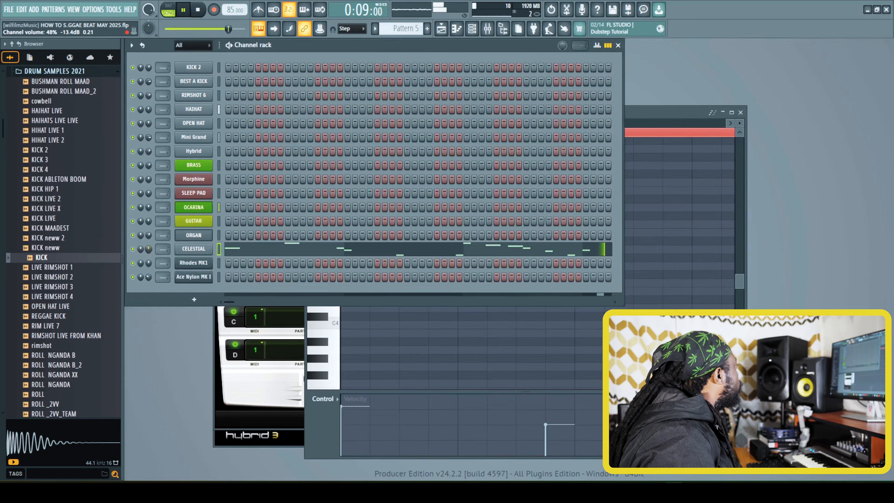
click(207, 193)
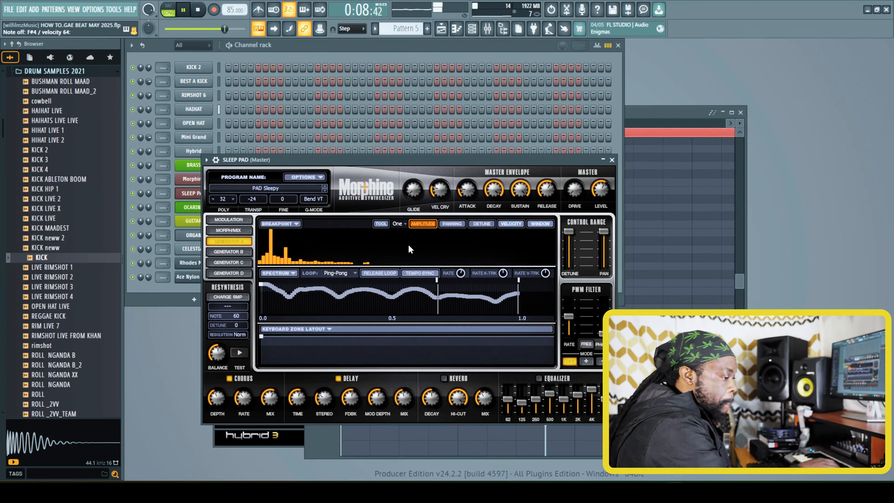
key(space)
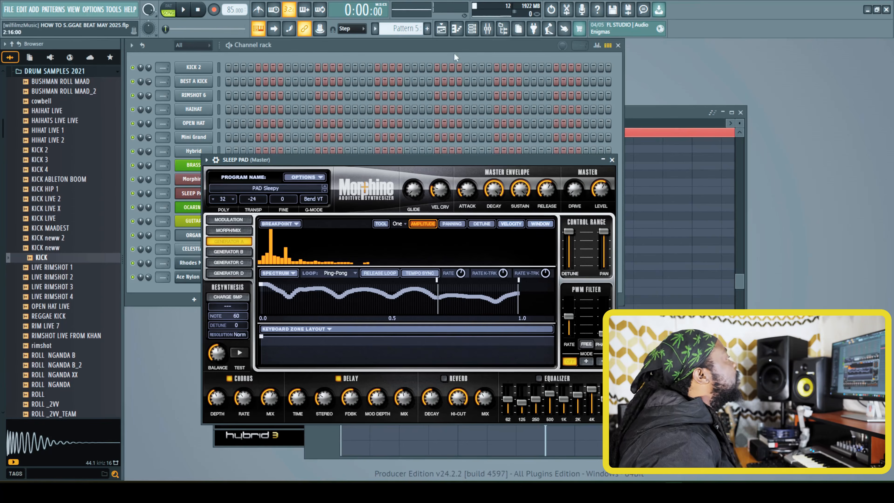
Create Pattern 6, place its clip at the start of Track 5 and record SLEEP PAD chords into it across bars 1 to 4
click(442, 33)
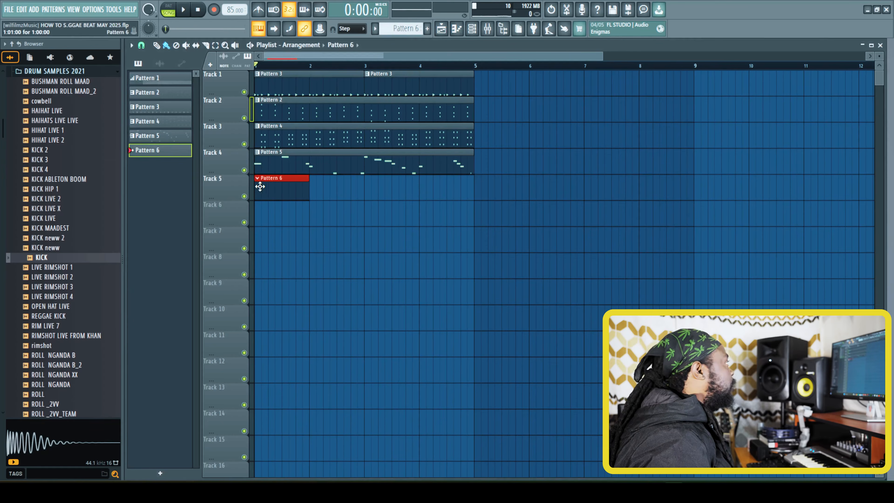
click(472, 29)
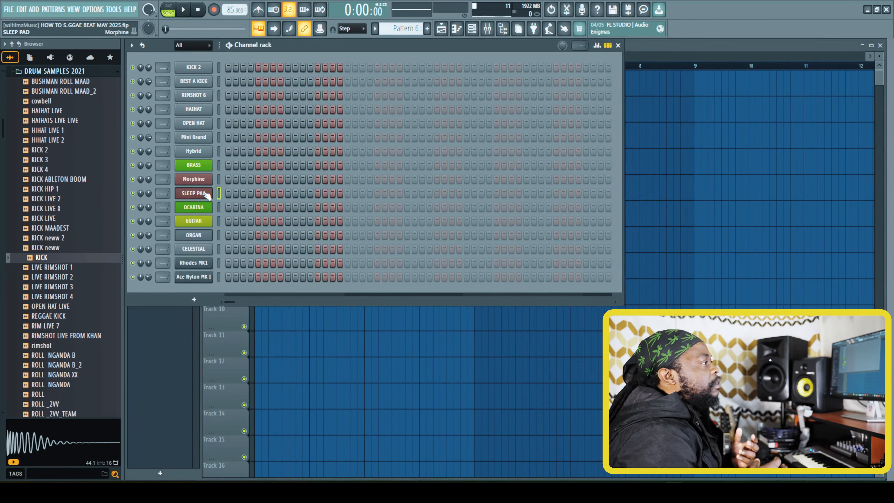
click(214, 10)
key(space)
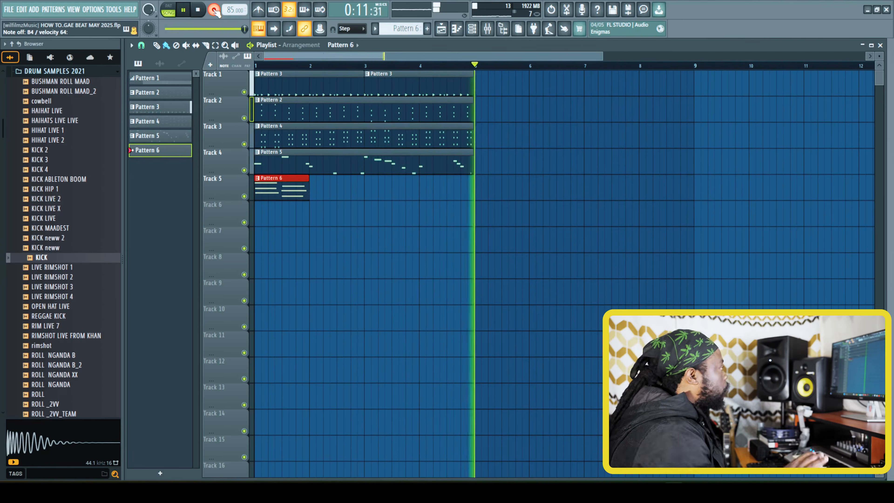
key(space)
Play the take and lengthen the first SLEEP PAD chord's A5, E5 and C5 notes to the start of the second chord
key(space)
key(F7)
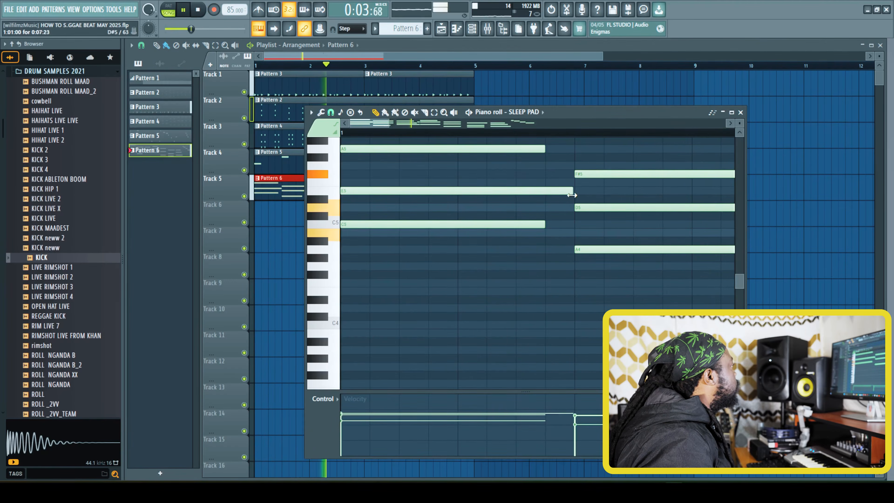
drag(572, 195, 574, 195)
drag(541, 149, 546, 150)
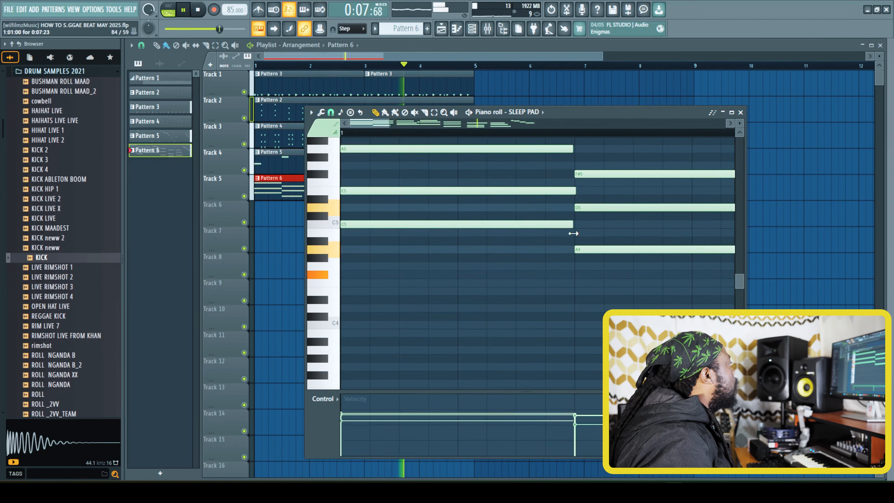
Lengthen the A4, D5 and F#5 notes of the second SLEEP PAD chord to the start of bar 2
drag(387, 123, 429, 125)
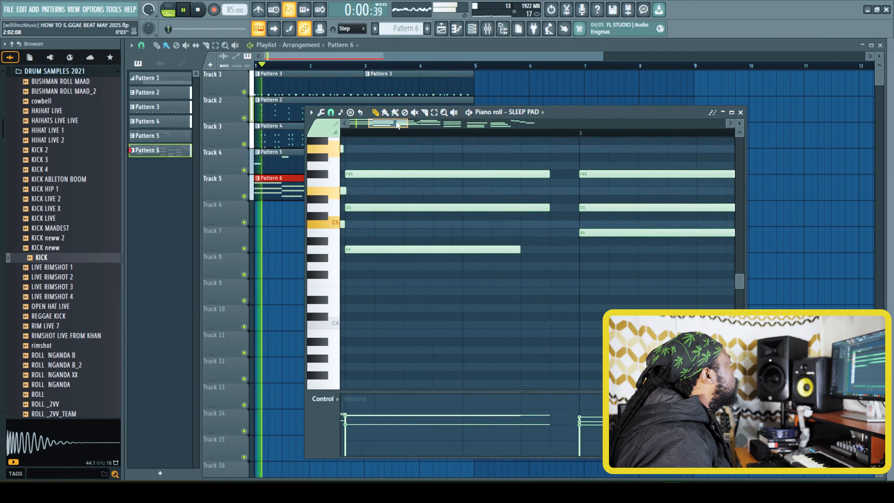
drag(572, 250, 624, 251)
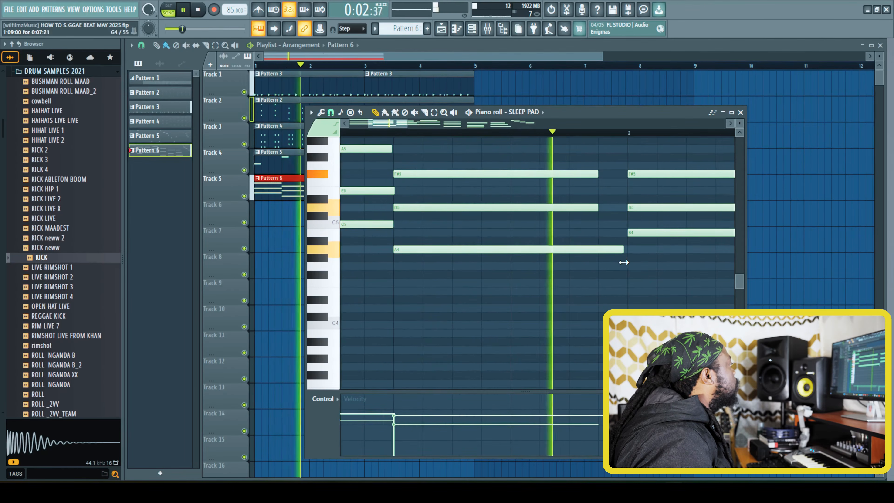
drag(598, 207, 621, 216)
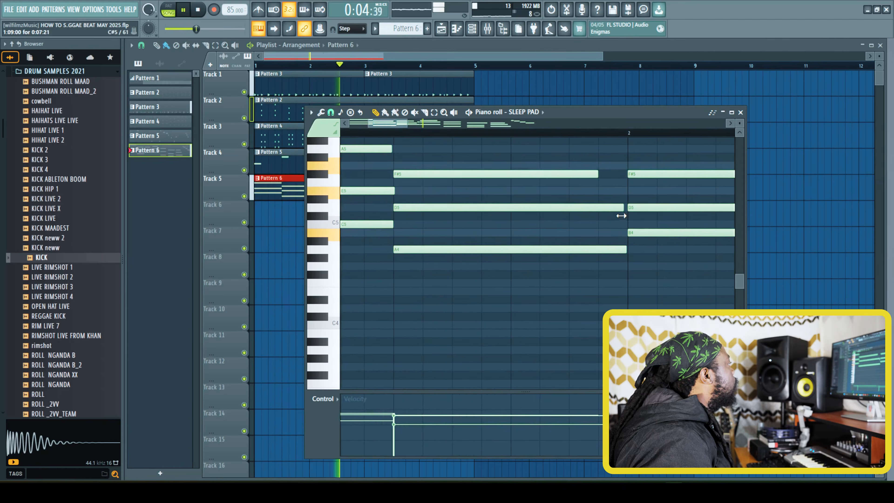
drag(597, 176, 601, 177)
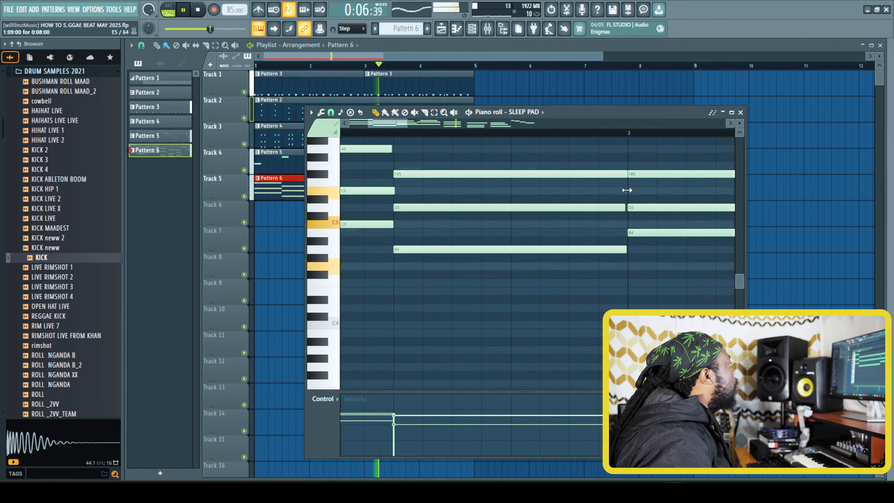
Delete the stray short E5 note in bar 2 and lengthen both of the bar's SLEEP PAD chords to close the gaps
scroll(405, 189, right, 4)
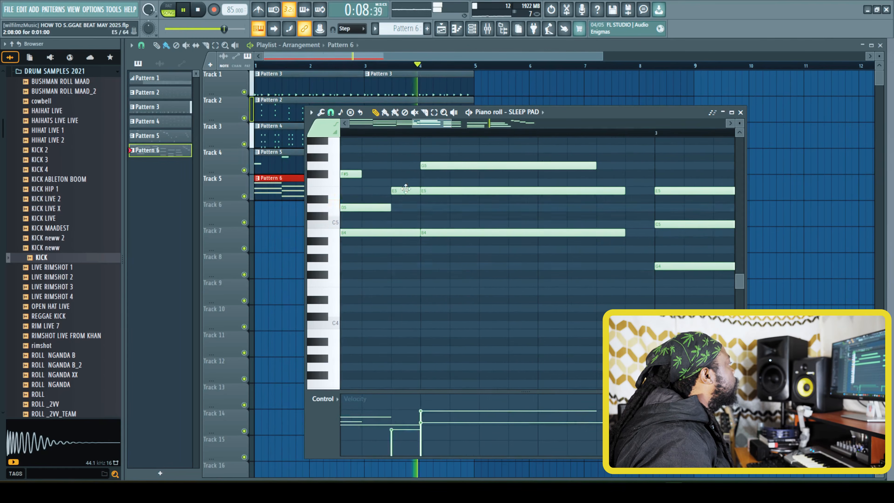
right_click(406, 188)
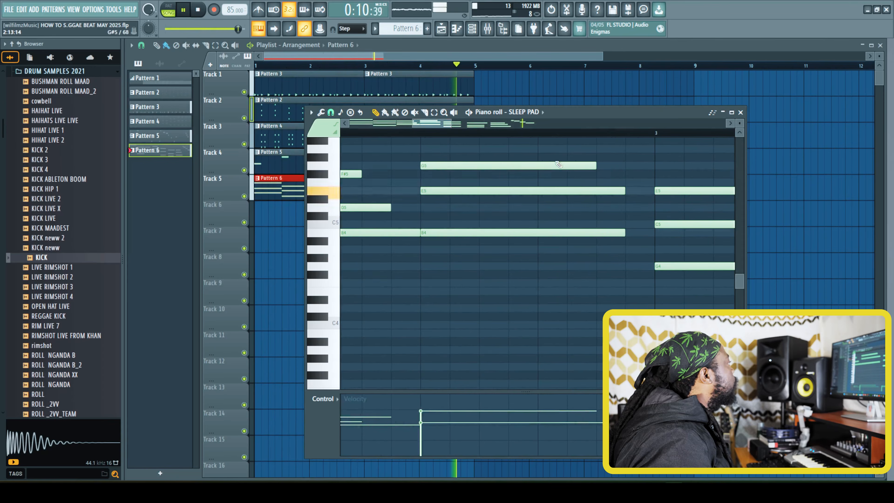
drag(359, 173, 419, 174)
drag(390, 208, 422, 215)
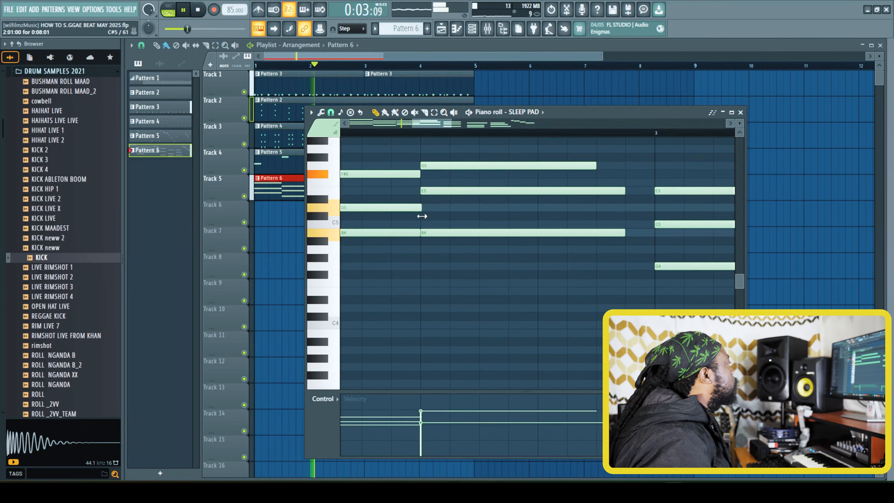
drag(595, 165, 654, 190)
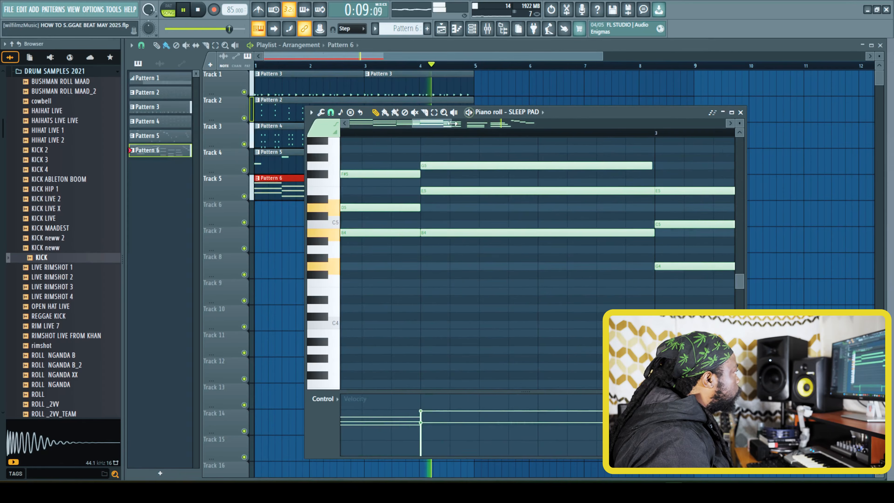
Stop playback and lengthen the E5, C5 and G4 chord in bar 3 up to the start of the following chord
click(472, 125)
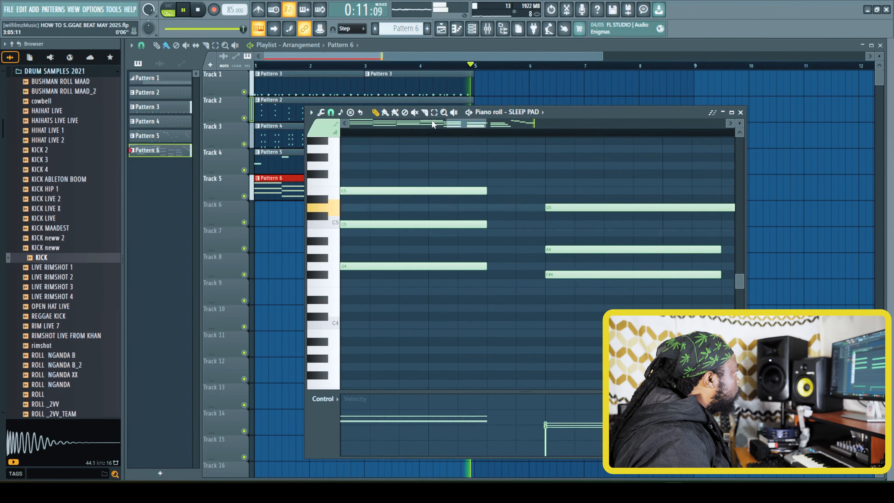
key(space)
drag(493, 287, 450, 172)
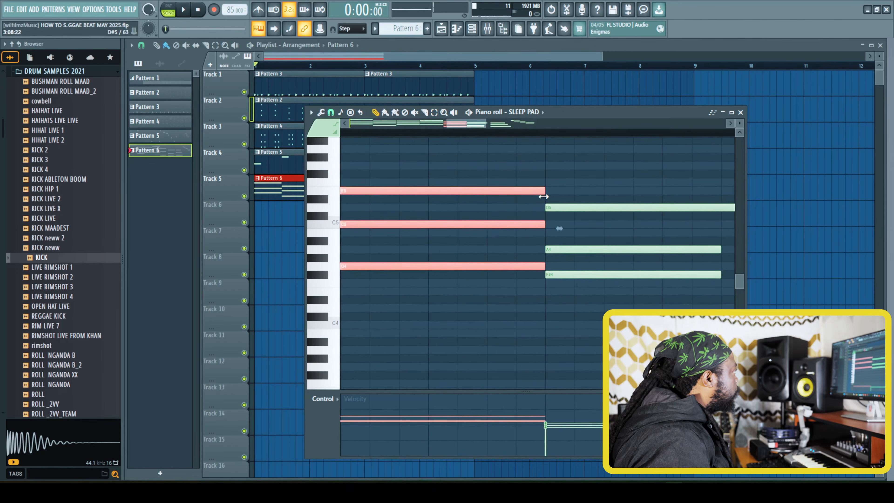
Lengthen the D5, A4 and F#4 chord to the start of bar 4 and close the piano roll
click(467, 125)
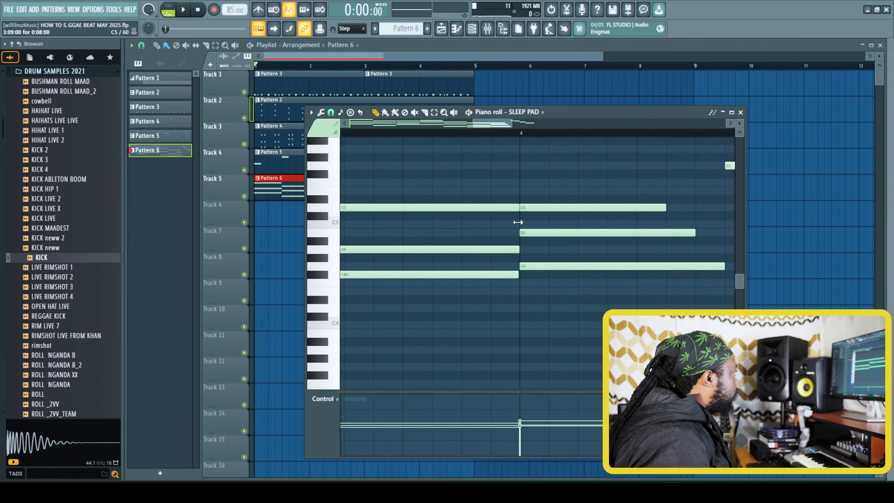
drag(508, 134, 504, 134)
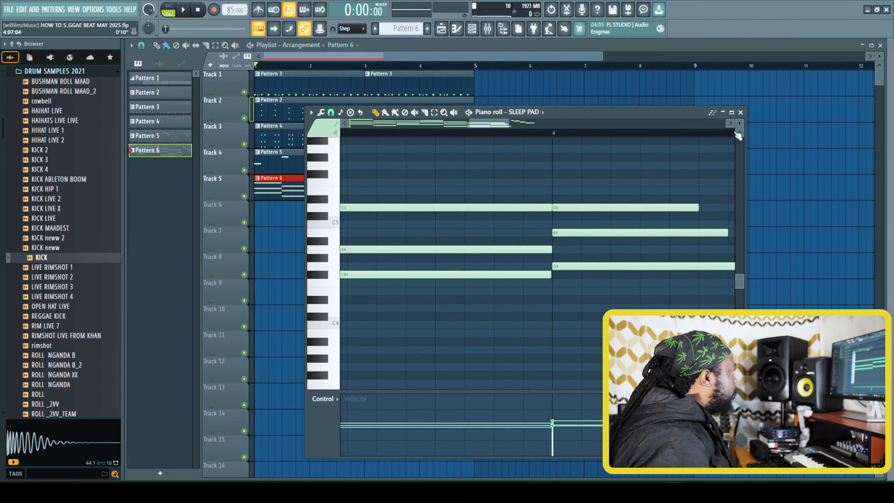
click(740, 112)
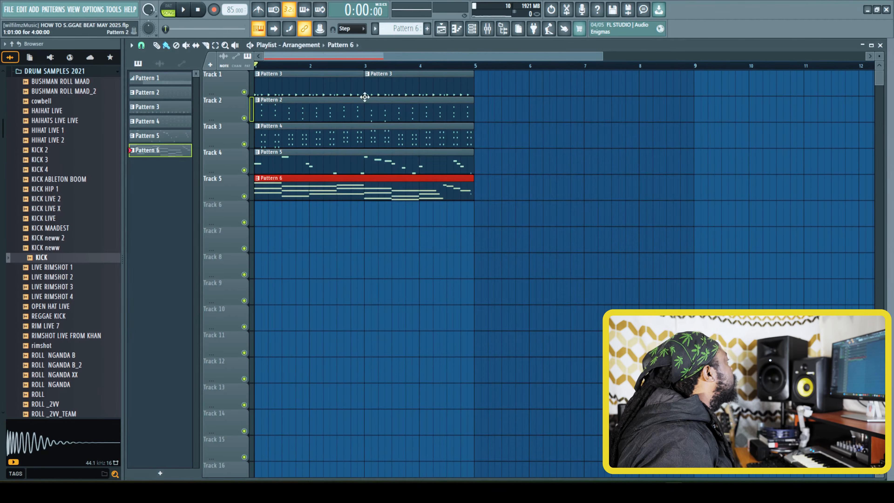
Duplicate all playlist clips into bars 5 to 8 and delete the copied Pattern 6 clip on Track 5
key(ctrl+a)
key(ctrl+b)
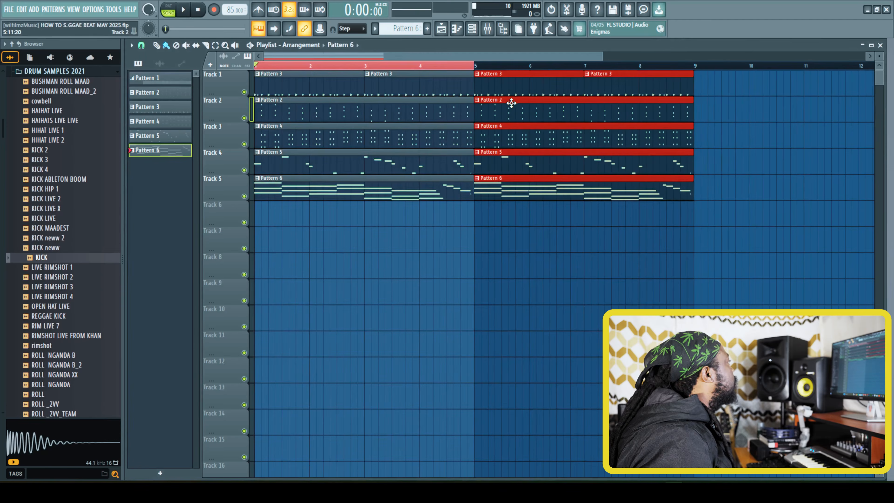
key(ctrl+a)
key(space)
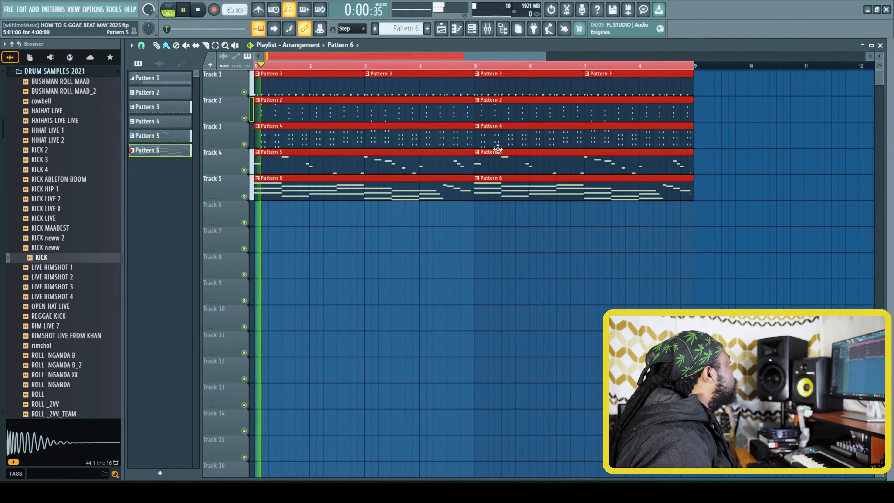
right_click(465, 187)
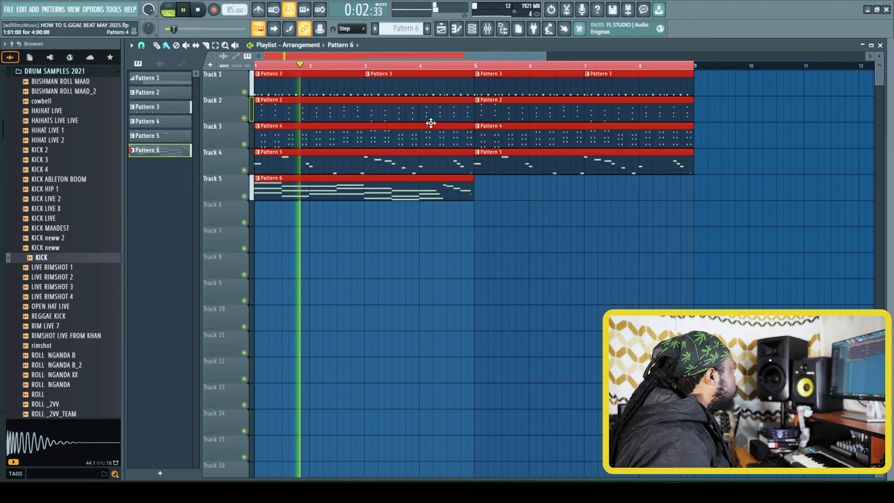
click(546, 220)
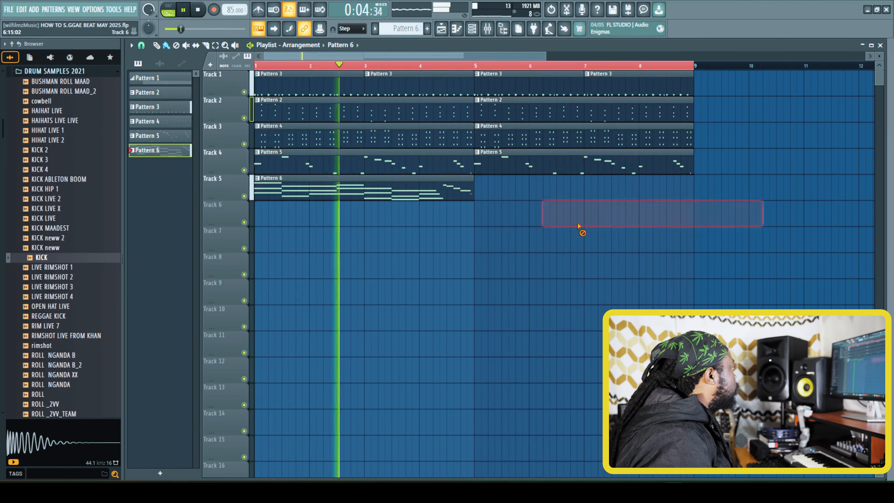
Record further SLEEP PAD chords into Pattern 6 across bars 5 to 8 and close the piano roll
double_click(450, 190)
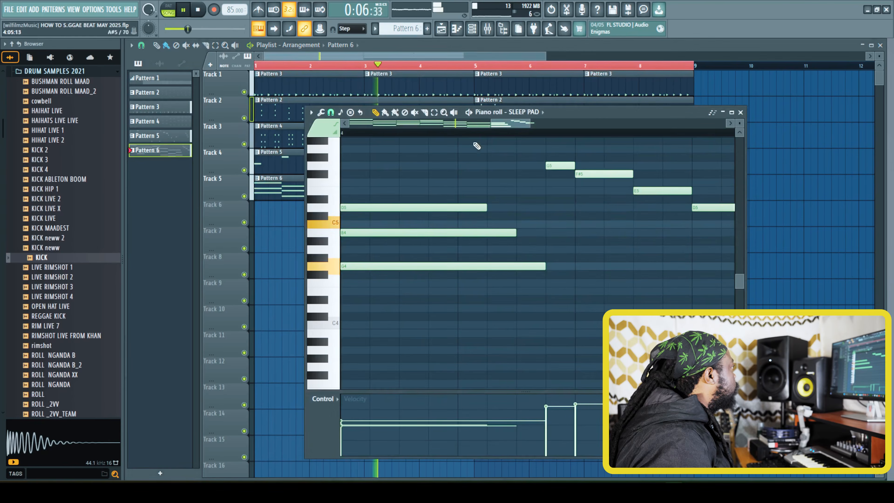
drag(520, 124, 605, 123)
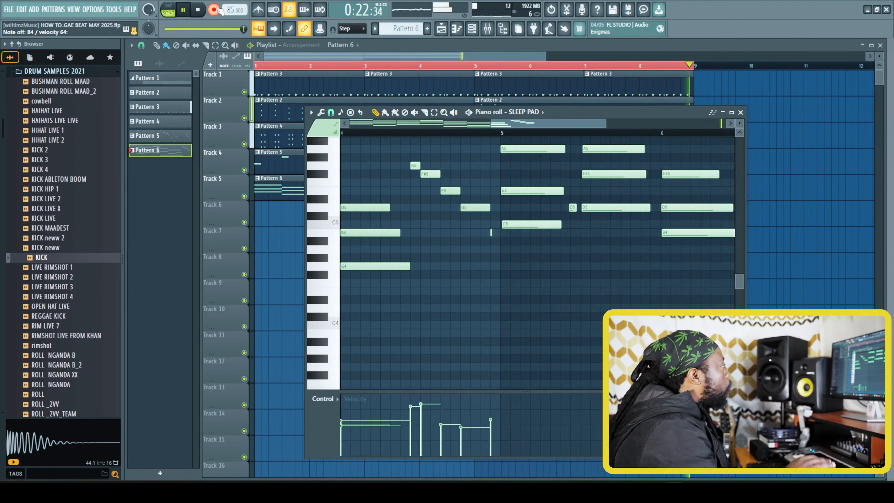
key(space)
scroll(478, 196, down, 3)
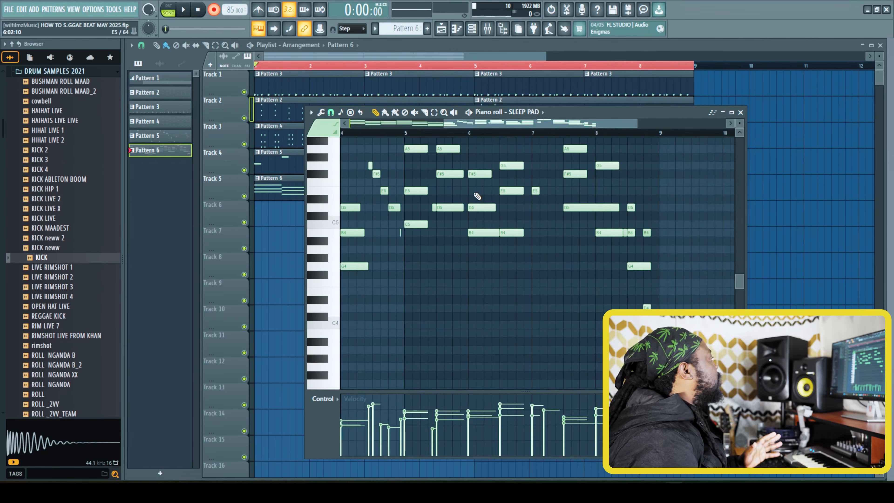
key(F7)
Play the extended arrangement, try the ORGAN channel and select the Rhodes MK1 channel
key(space)
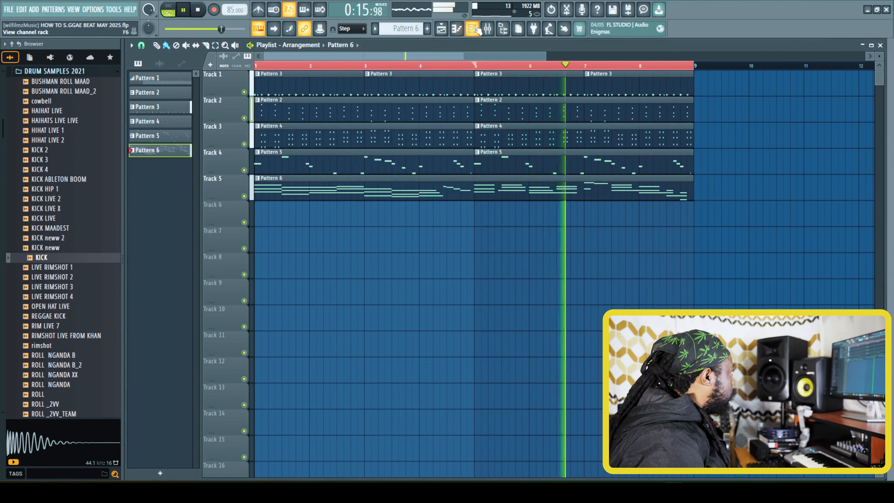
key(F6)
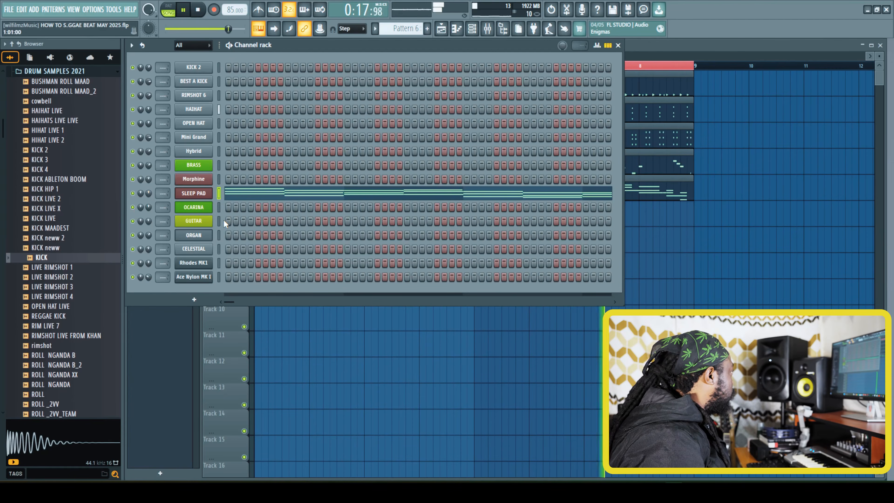
click(220, 234)
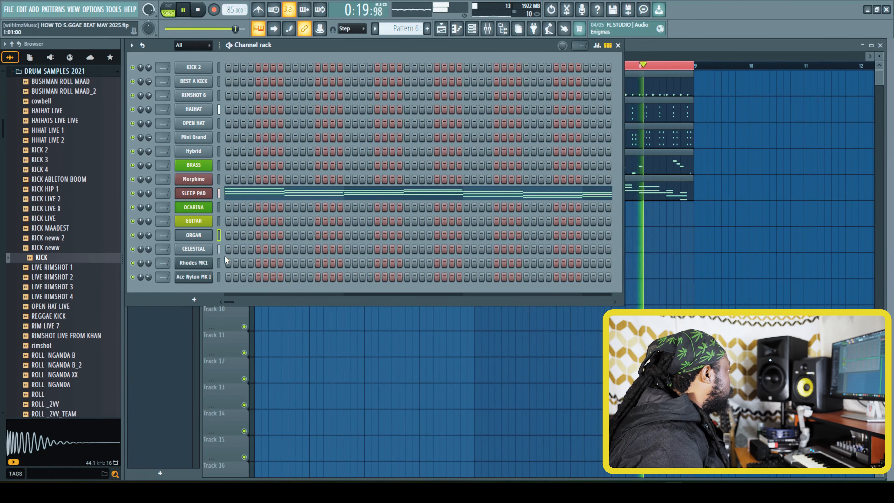
click(219, 261)
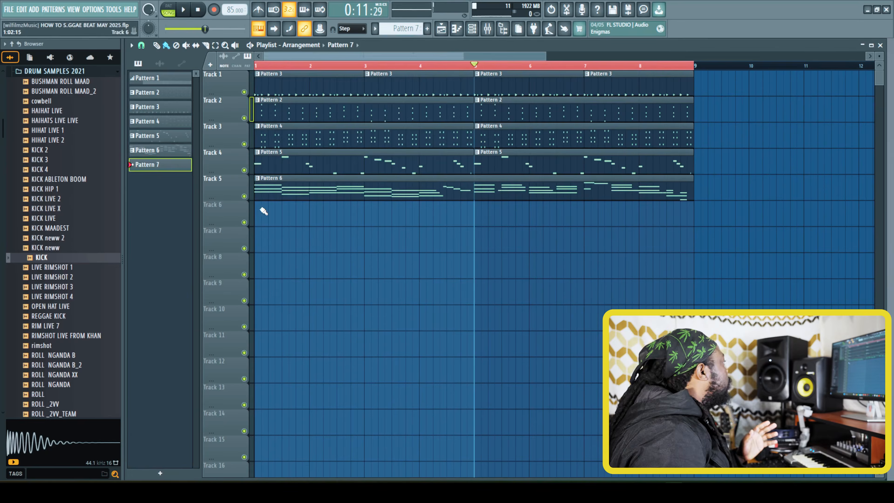
Place a Pattern 7 clip at the start of Track 6 and open the Rhodes MK1 instrument
click(263, 211)
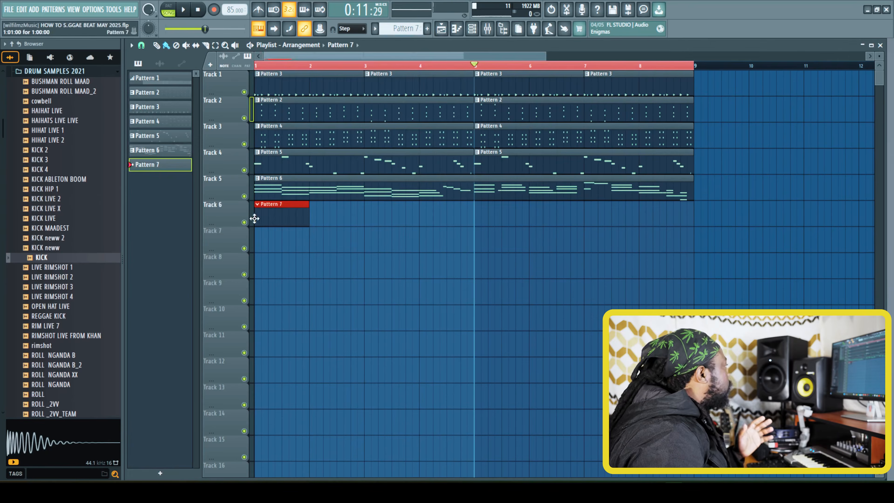
click(441, 29)
click(200, 263)
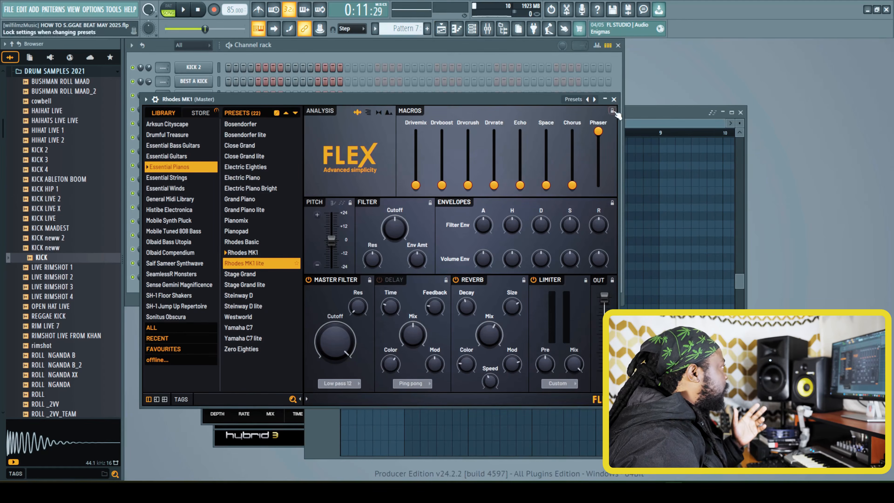
Close the Rhodes MK1 instrument and check the Morphine channel's instrument
click(613, 100)
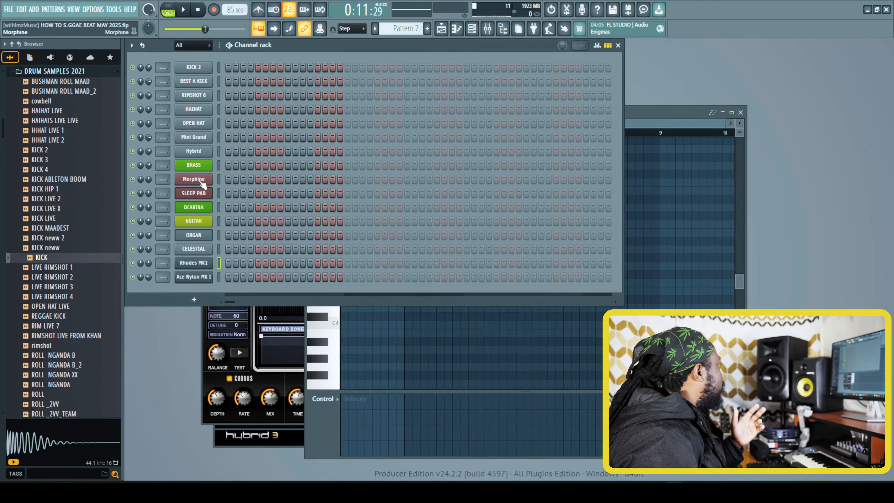
click(201, 180)
click(600, 148)
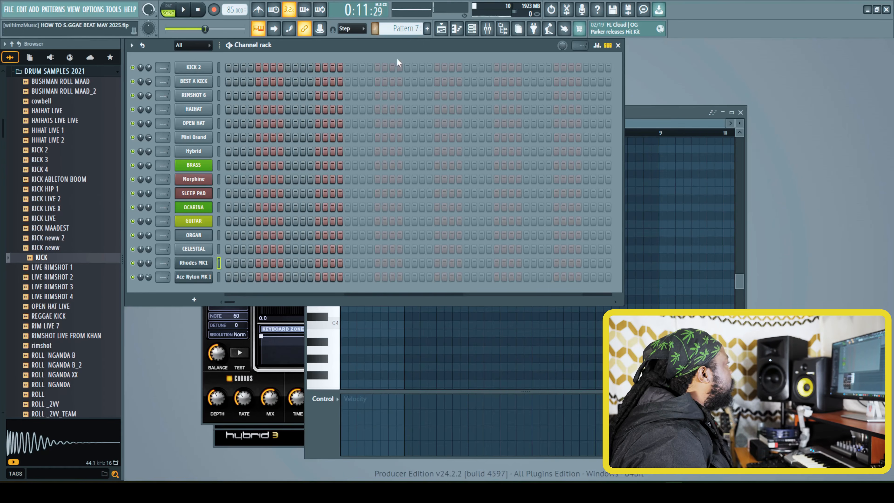
Record a part into Pattern 7 on Track 6 across bars 1 to 8 and play back the start
click(447, 28)
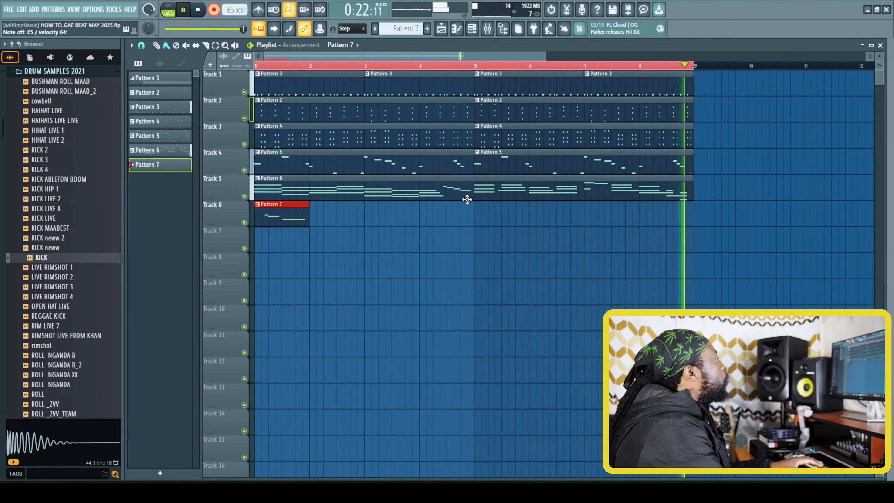
key(space)
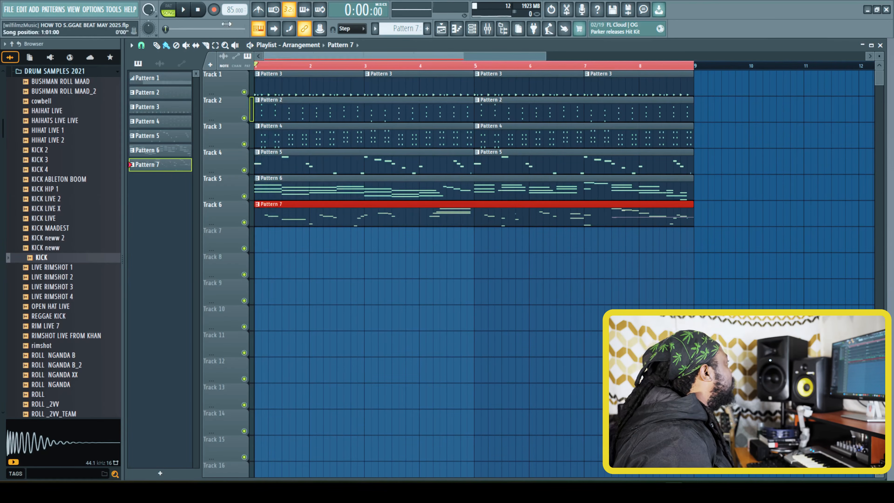
key(space)
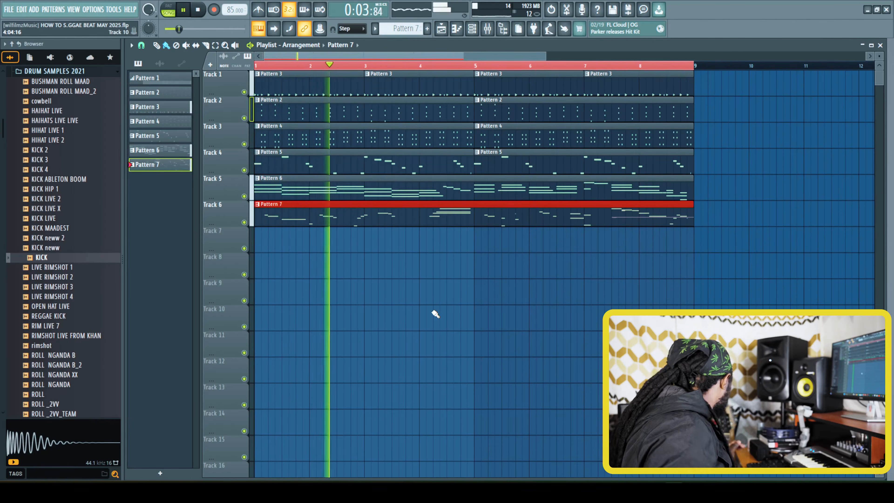
key(space)
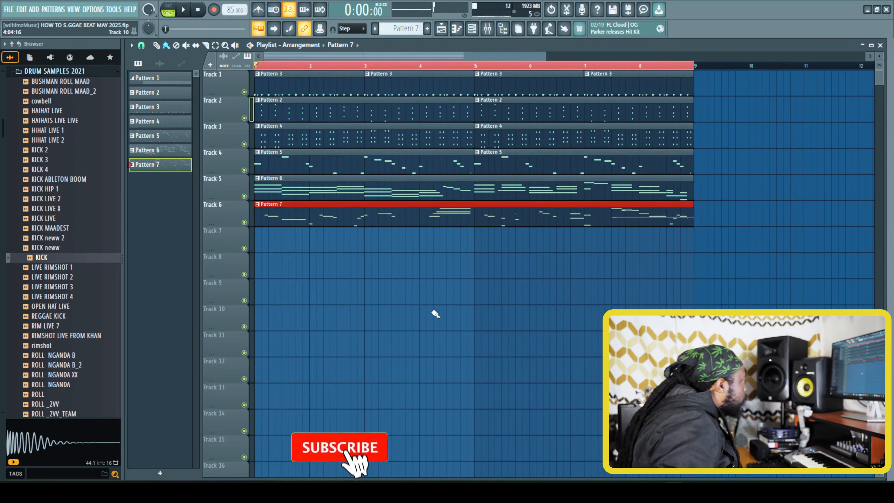
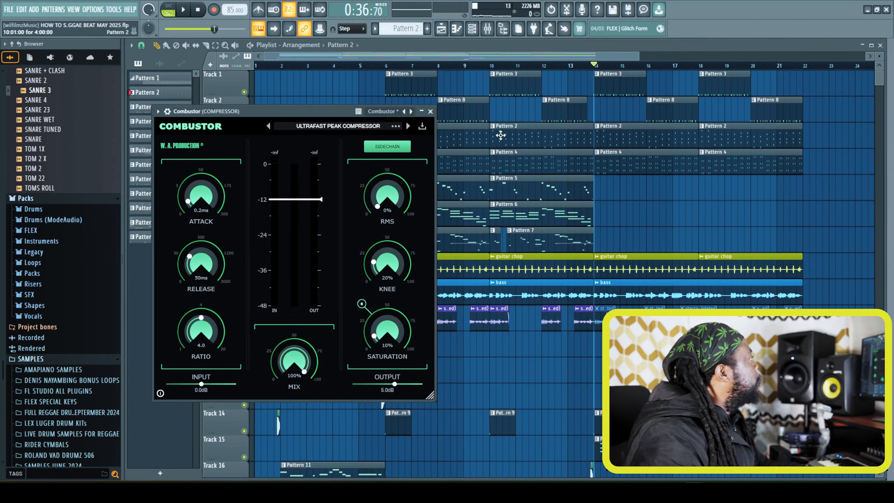
Close the Combustor compressor and examine the COMPRESSOR tracks in the mixer, including track 20
click(431, 111)
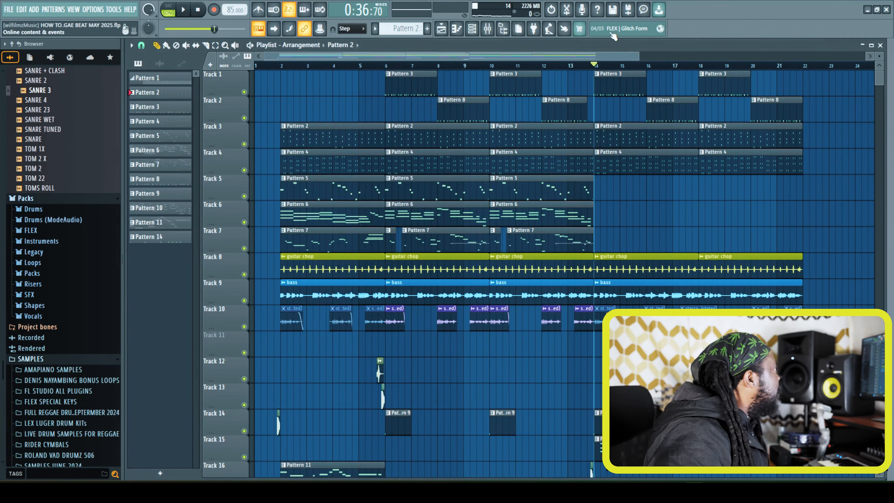
key(F9)
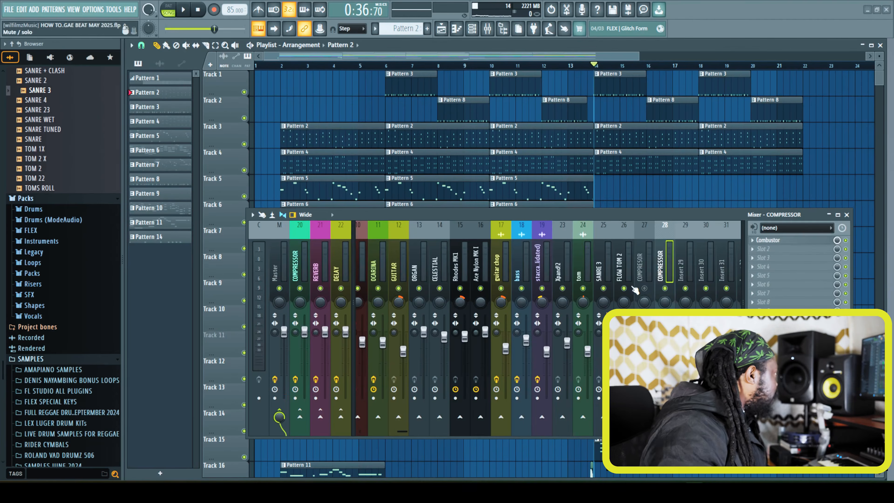
right_click(660, 275)
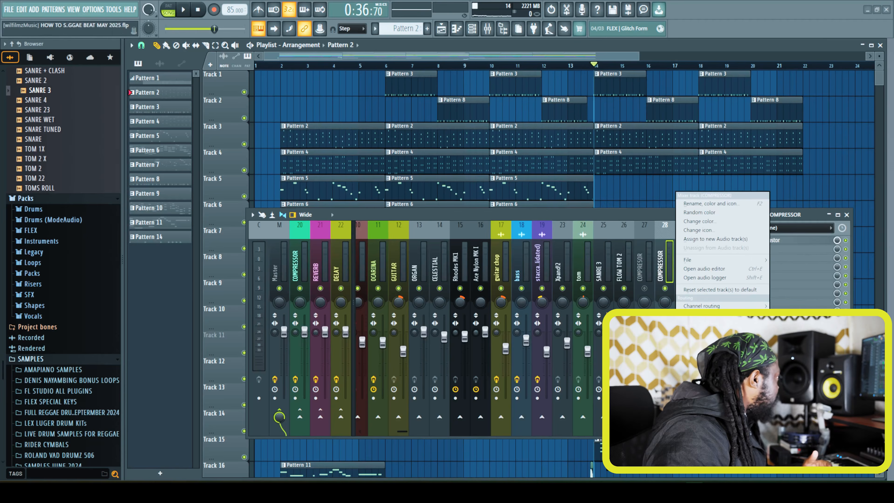
click(296, 271)
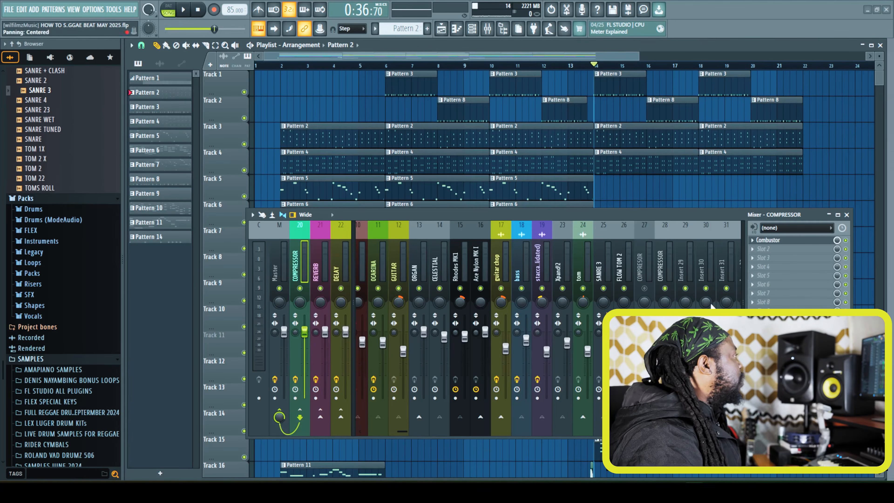
click(847, 215)
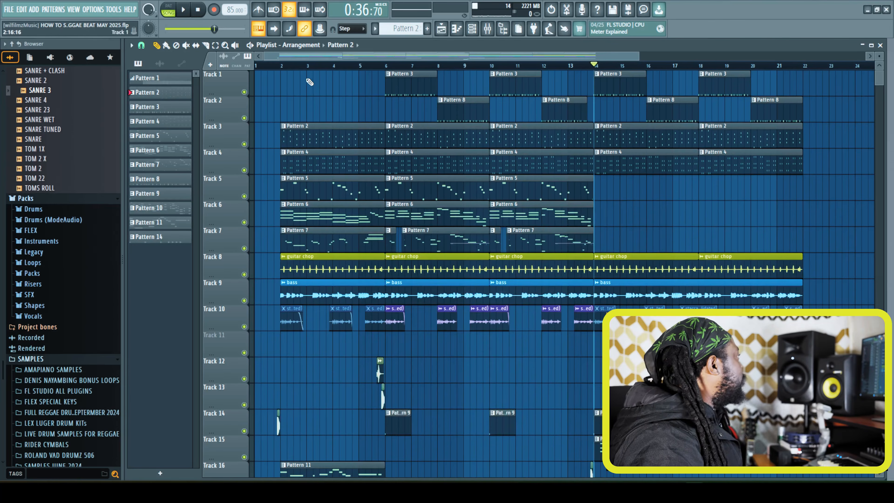
Solo Track 6, bring in Tracks 5 and 7, and play the arrangement from bar 2
ctrl+click(244, 222)
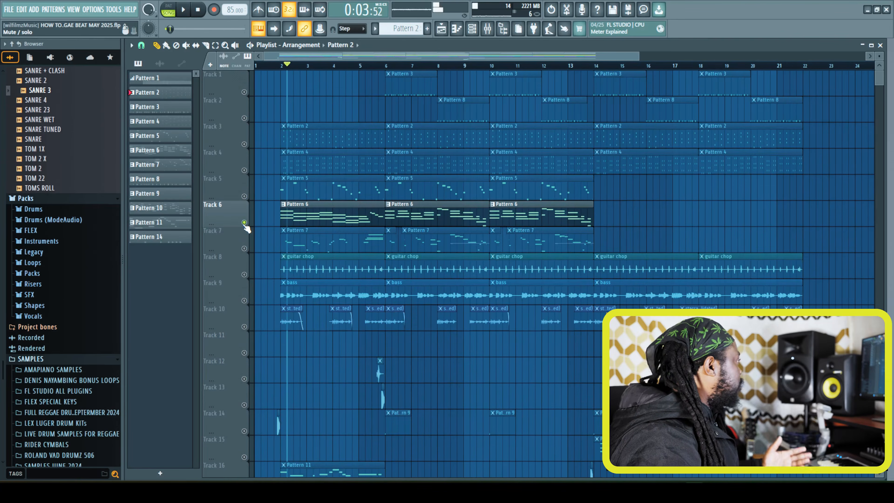
click(244, 196)
key(space)
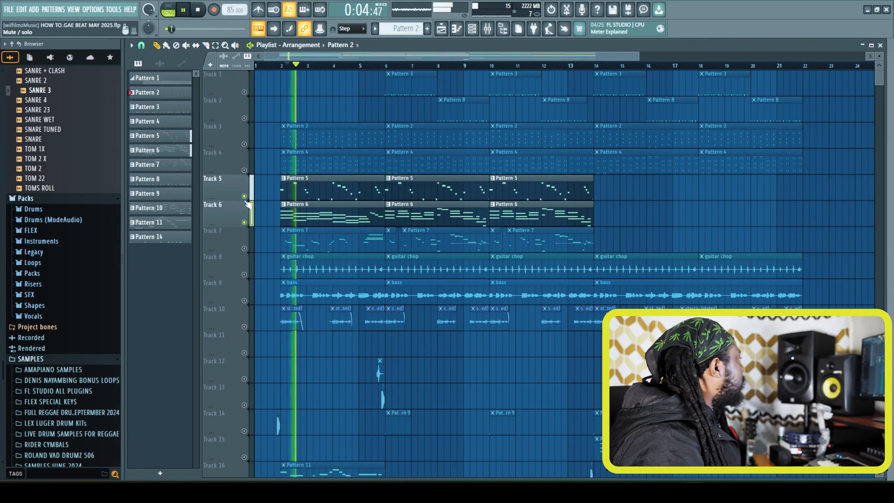
key(space)
click(244, 248)
key(space)
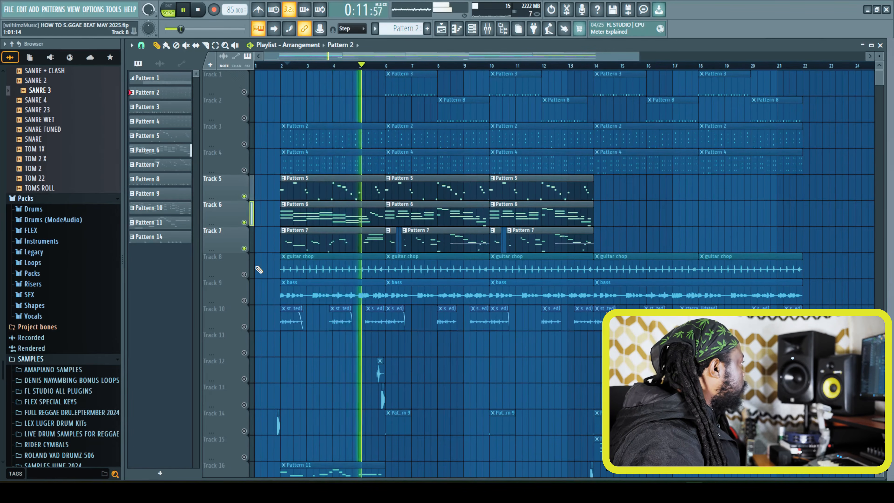
Bring the guitar chop on Track 8 and Tracks 3 and 4 into the playing mix
click(244, 274)
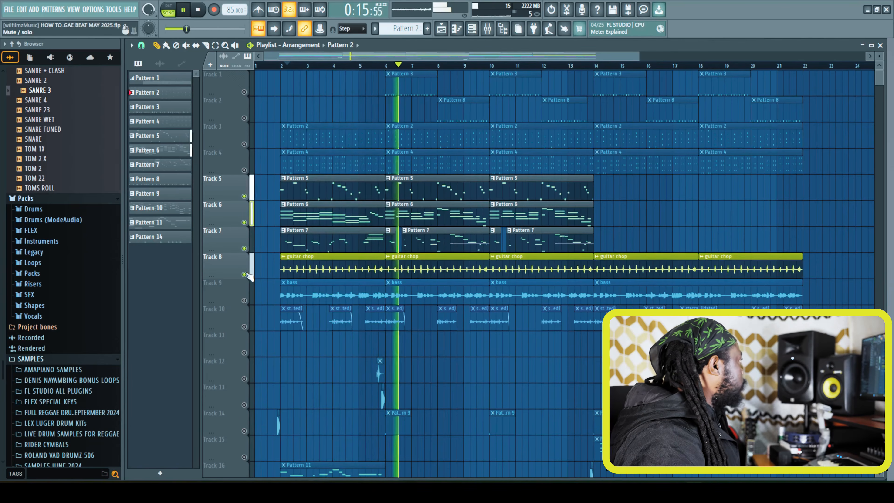
click(244, 144)
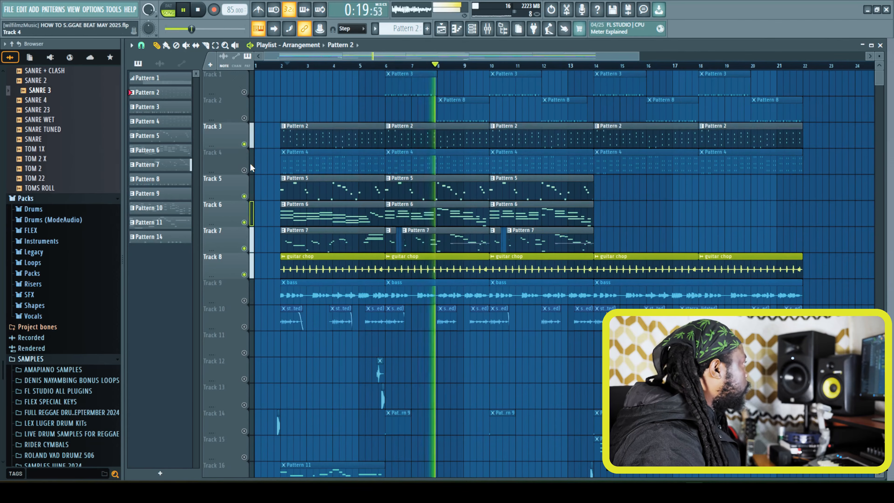
click(244, 170)
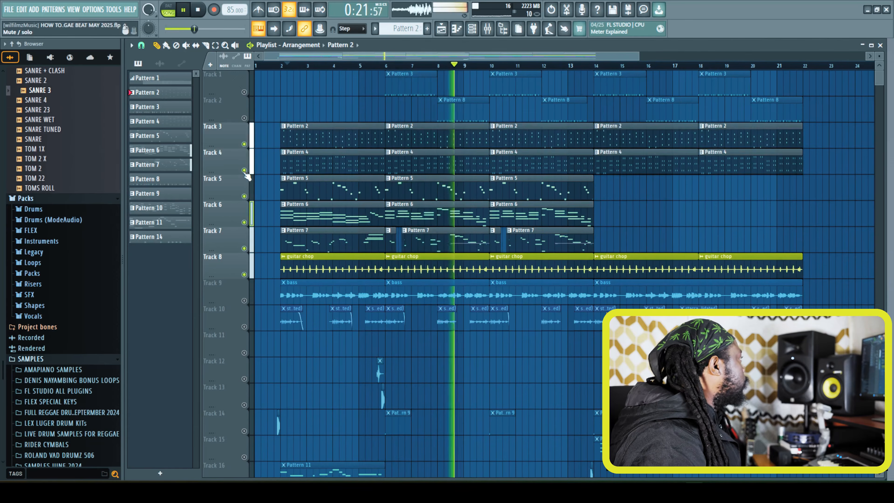
Select the Pattern 4 clip, view its OCARINA notes in the channel rack, and return to the playlist to stop playback
click(349, 163)
click(446, 35)
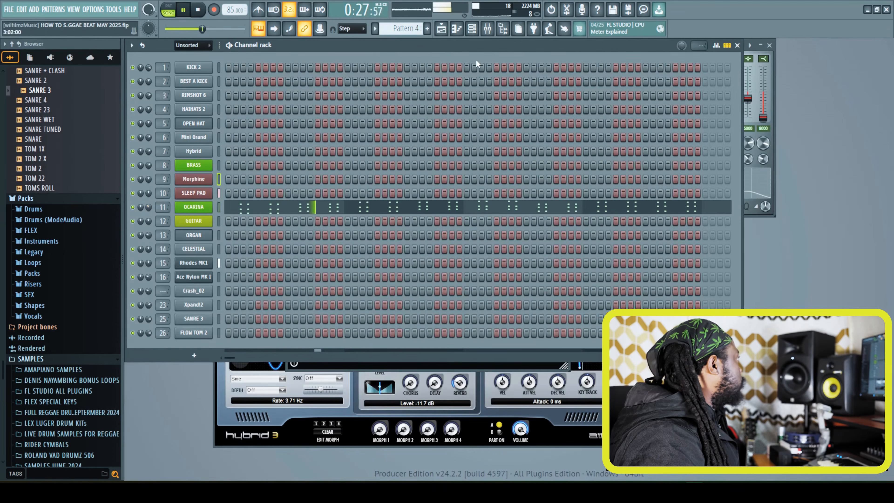
click(440, 31)
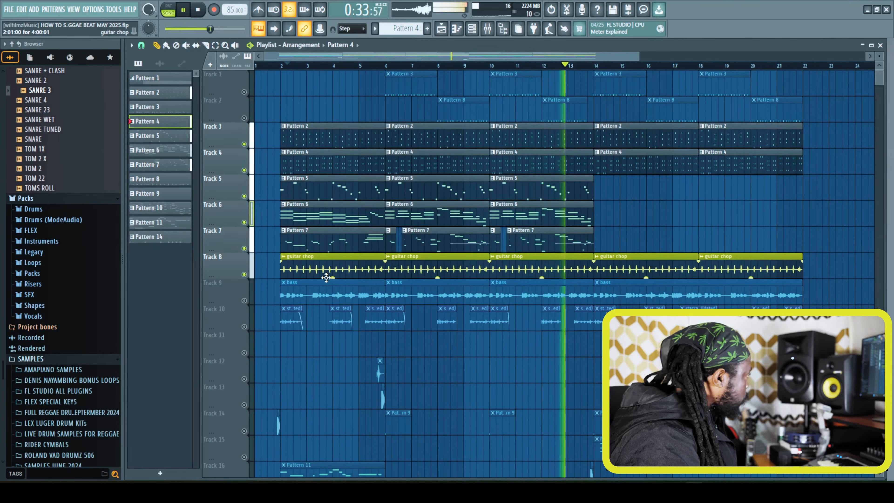
key(space)
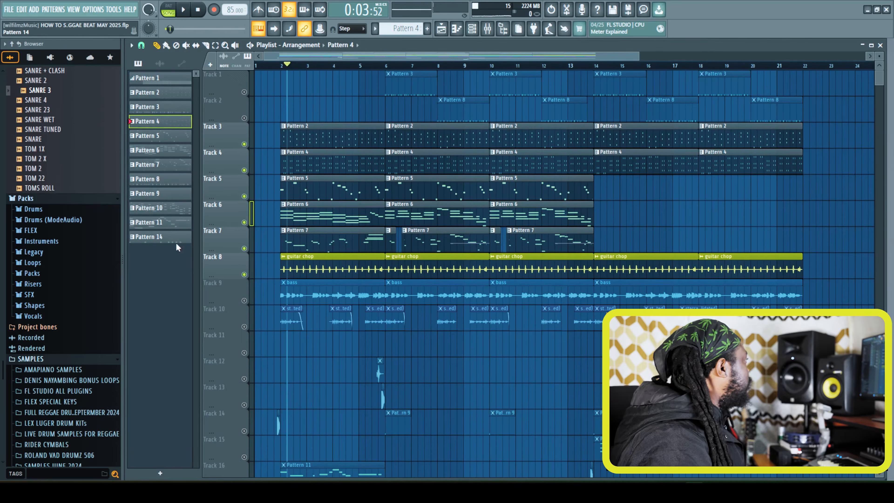
Play from bar 6 while bringing in Tracks 1 and 2 and the bass on Track 9
click(387, 66)
click(244, 92)
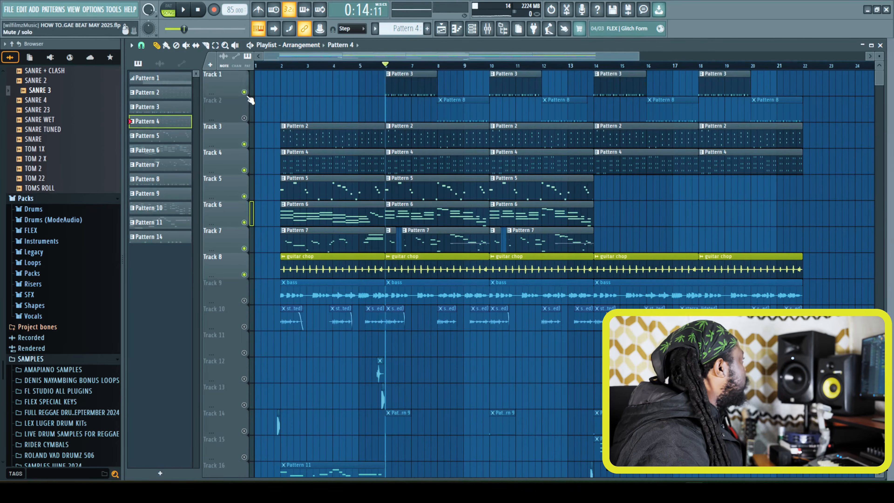
key(space)
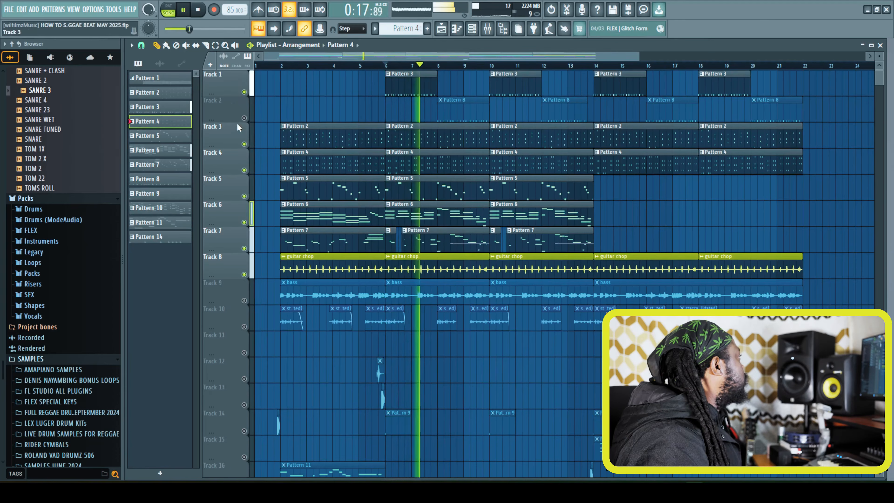
click(244, 118)
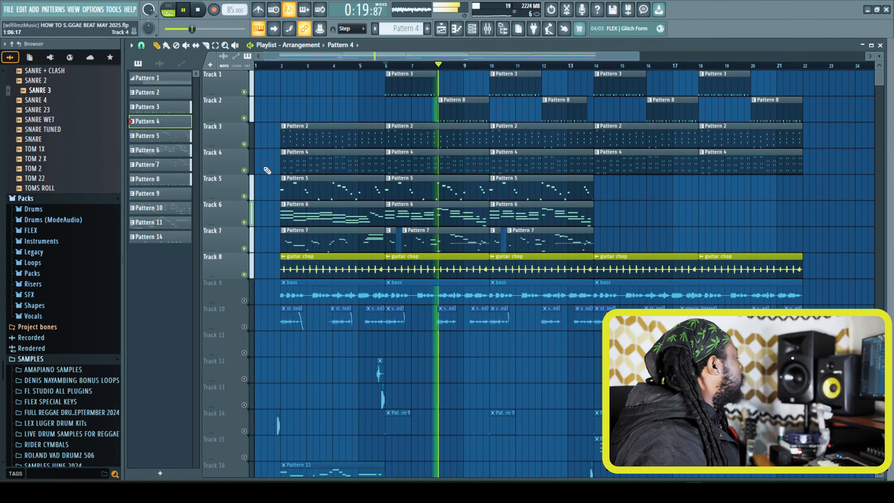
click(244, 300)
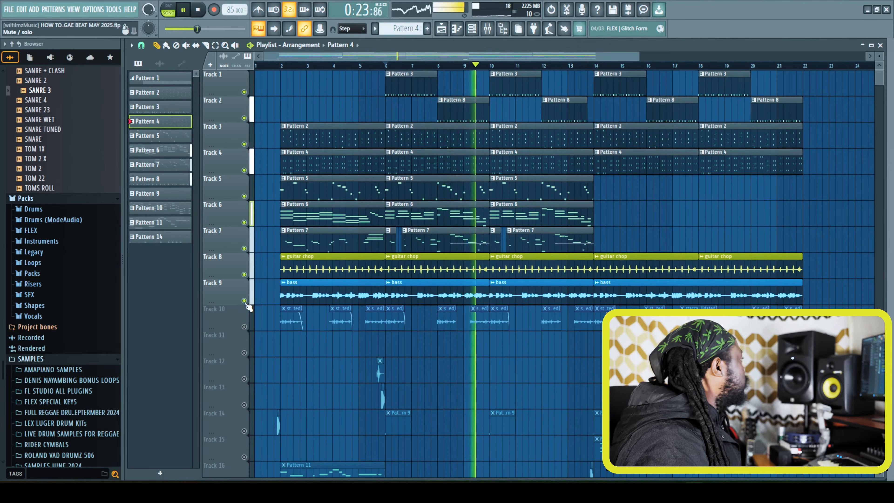
Solo the bass on Track 9, restore all tracks, and listen to the full arrangement from bar 6 into bar 14
right_click(244, 300)
key(space)
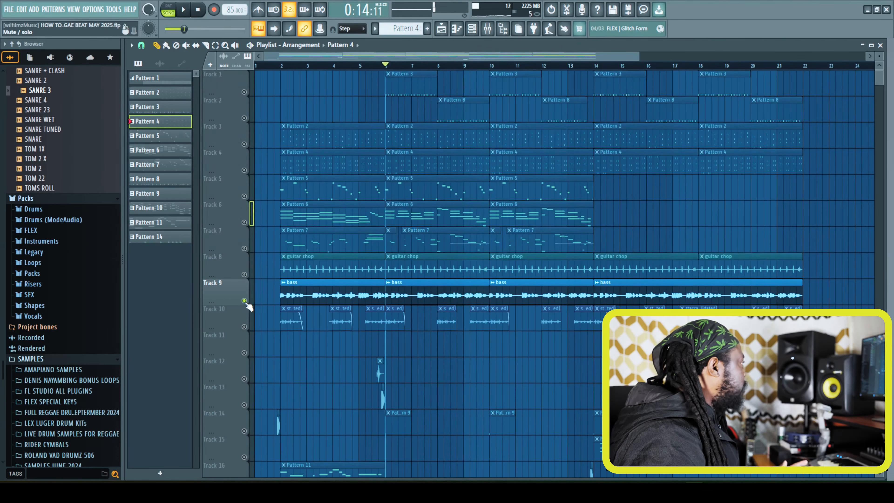
right_click(244, 301)
key(space)
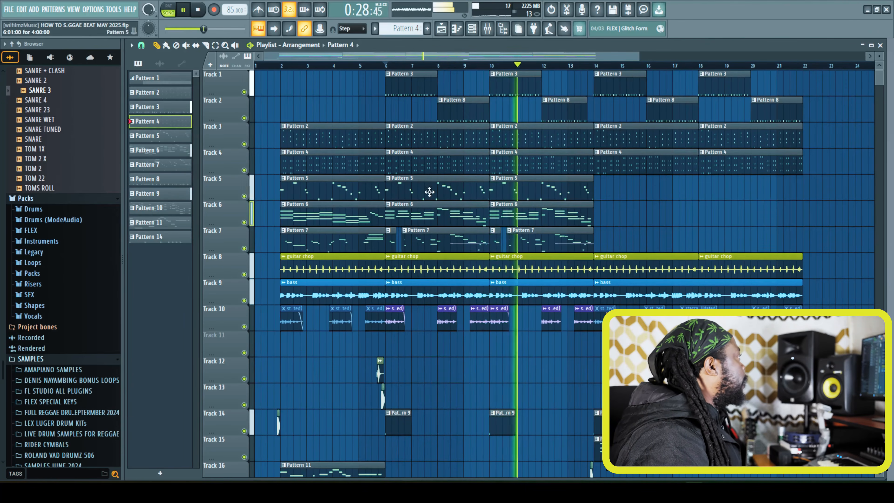
drag(627, 58, 650, 59)
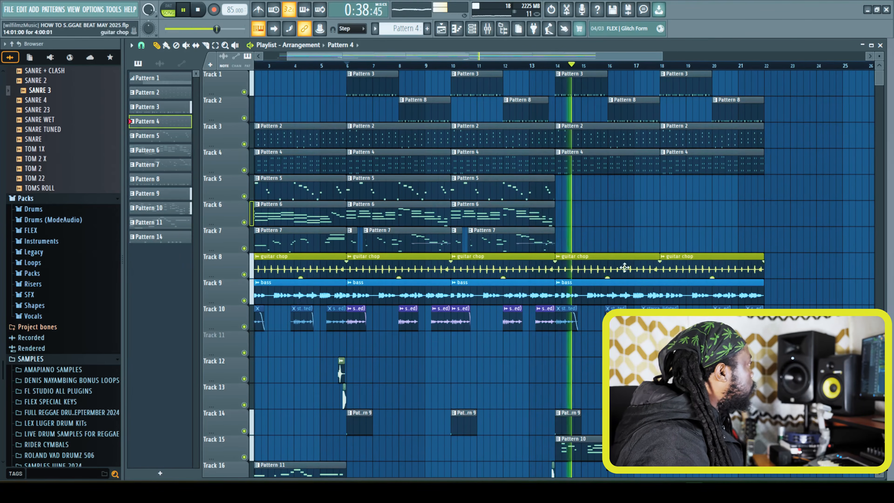
key(space)
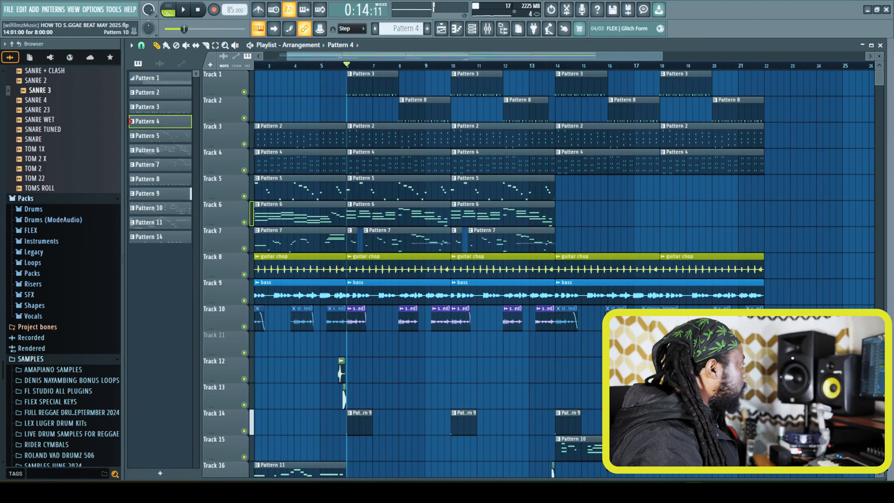
Set the playback position to bar 14 and open the Xpand!2 instrument used in Pattern 10
click(556, 67)
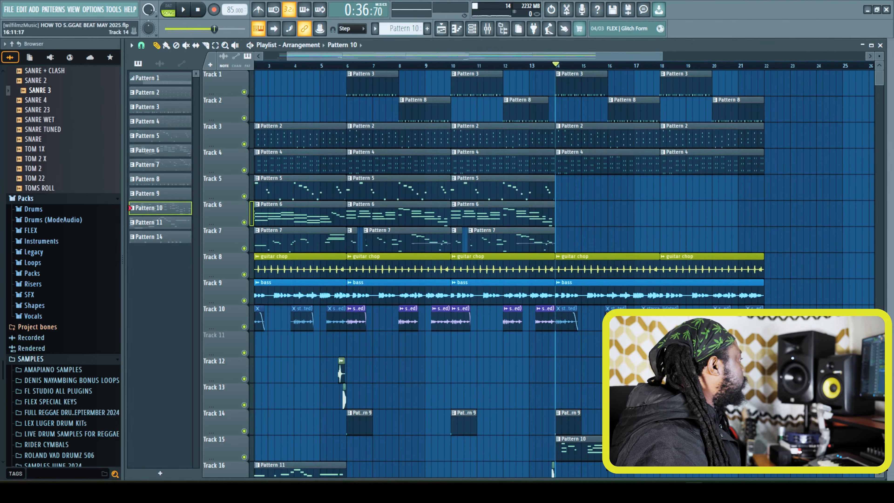
click(444, 31)
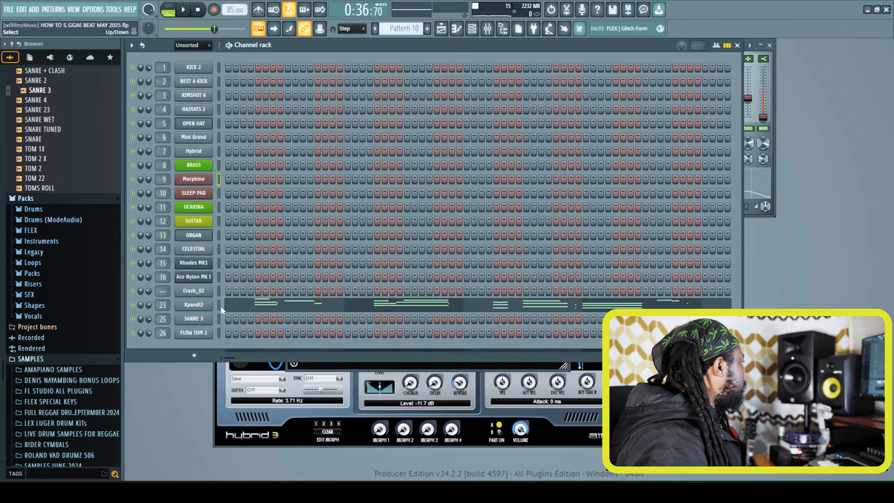
click(193, 305)
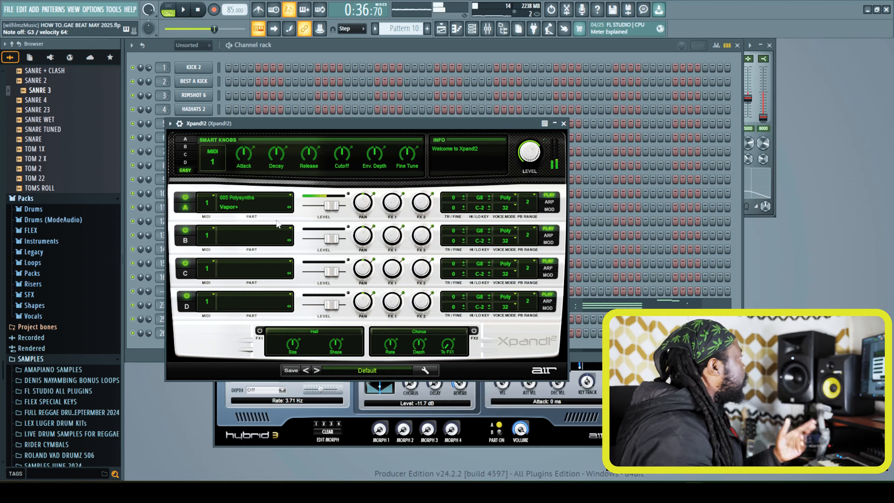
Review the audio device settings and close them
click(119, 11)
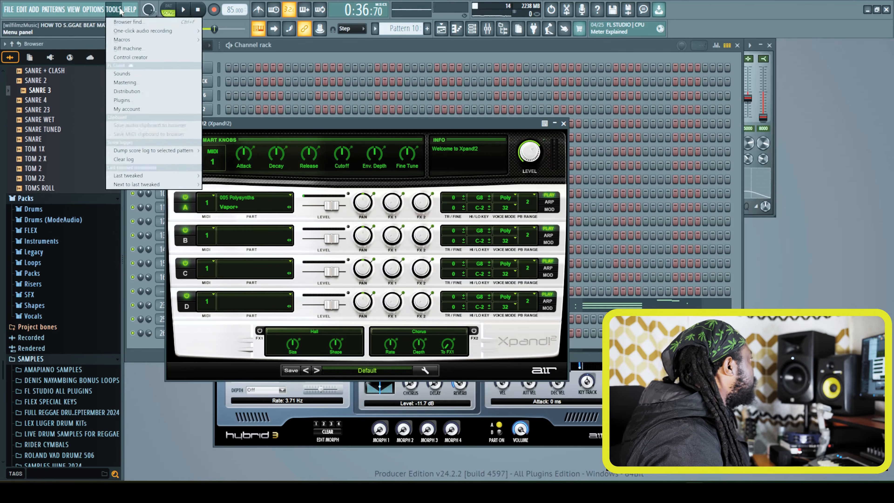
click(102, 49)
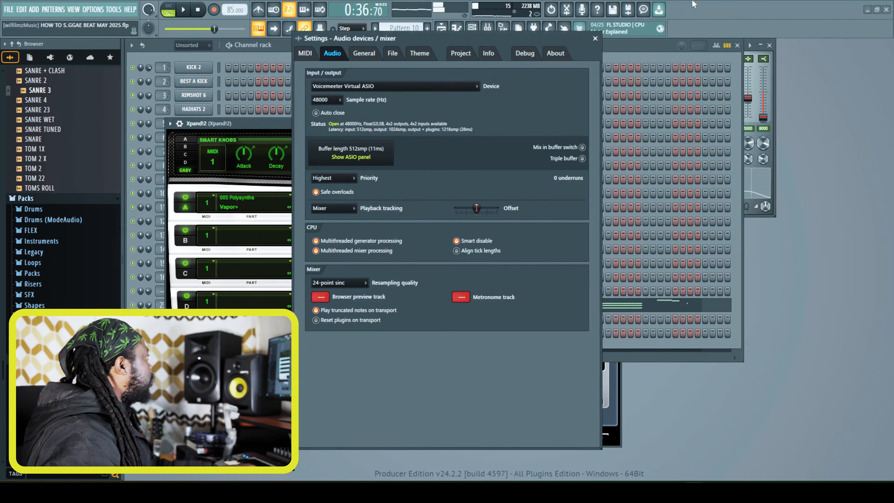
click(595, 39)
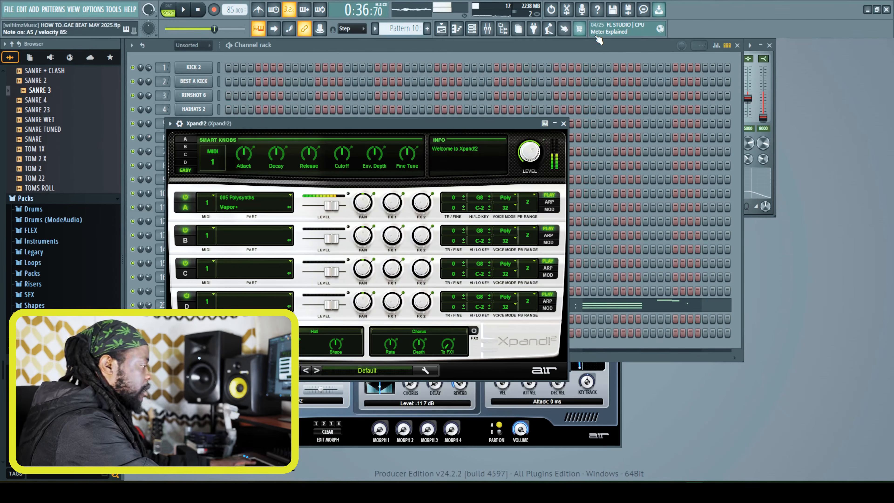
Play the arrangement from bar 14 towards bar 22, checking the Xpand!2 instrument and channel rack during playback, and stop
click(441, 30)
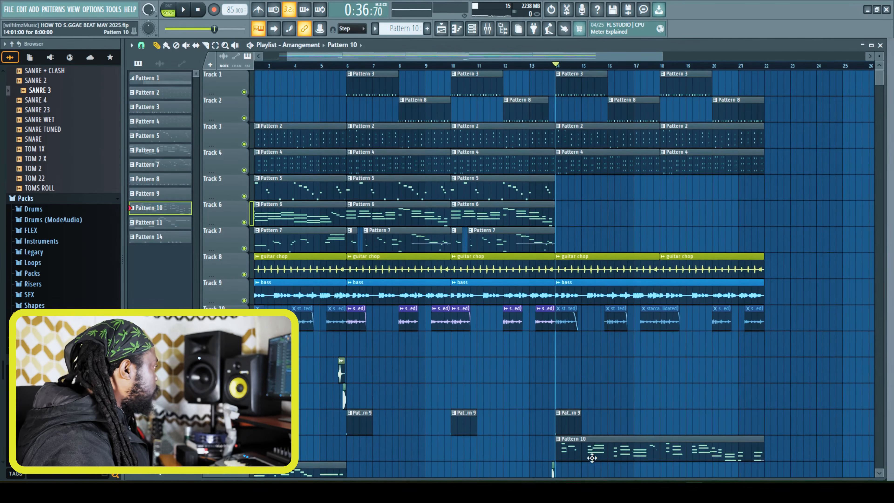
key(space)
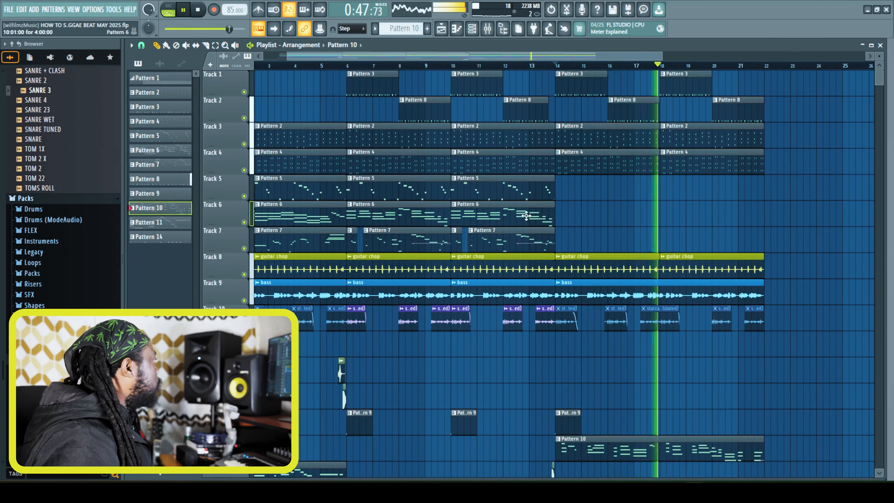
click(441, 29)
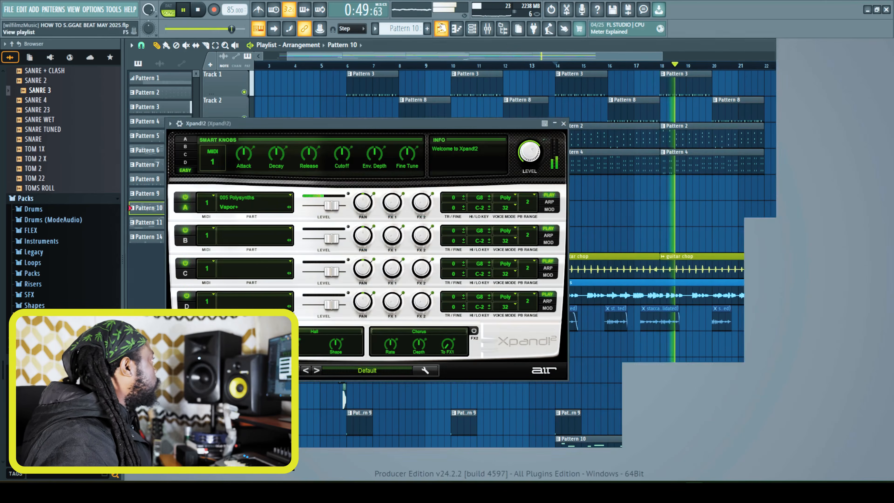
click(425, 63)
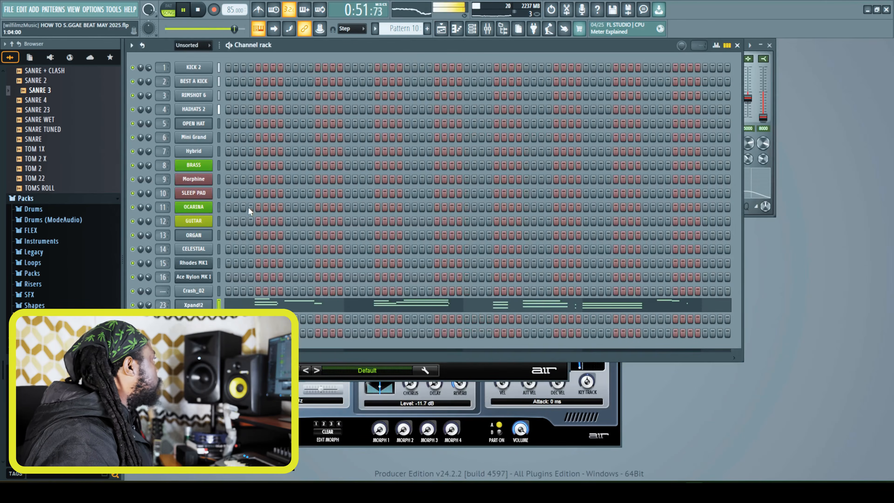
click(445, 34)
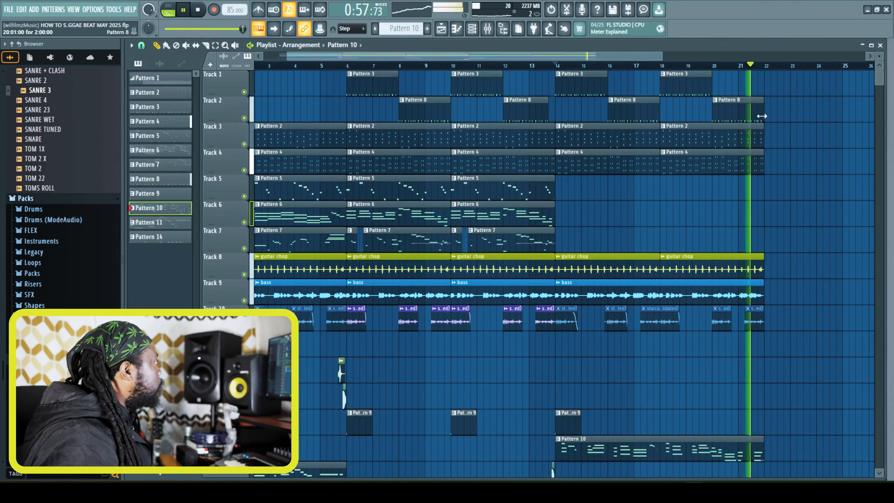
click(194, 10)
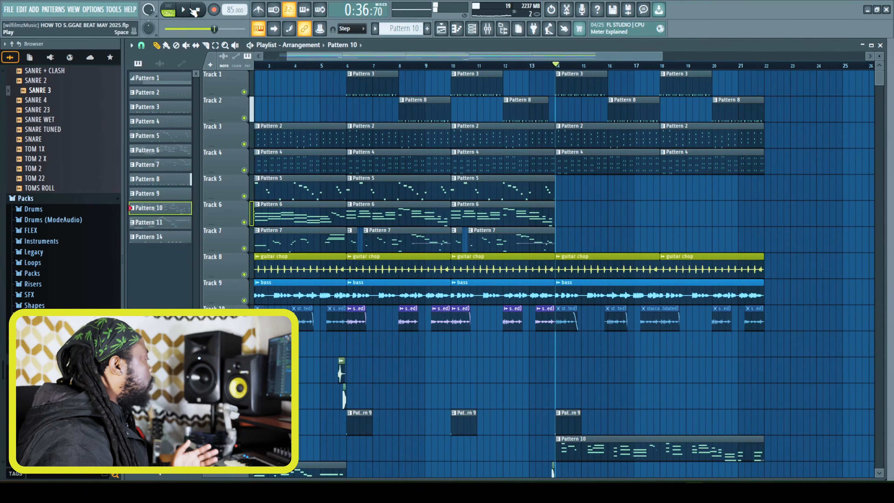
Inspect the REVERB mixer track's Fruity Peak Controller and the controller link on the Fruity Reeverb 2 mix level
click(483, 33)
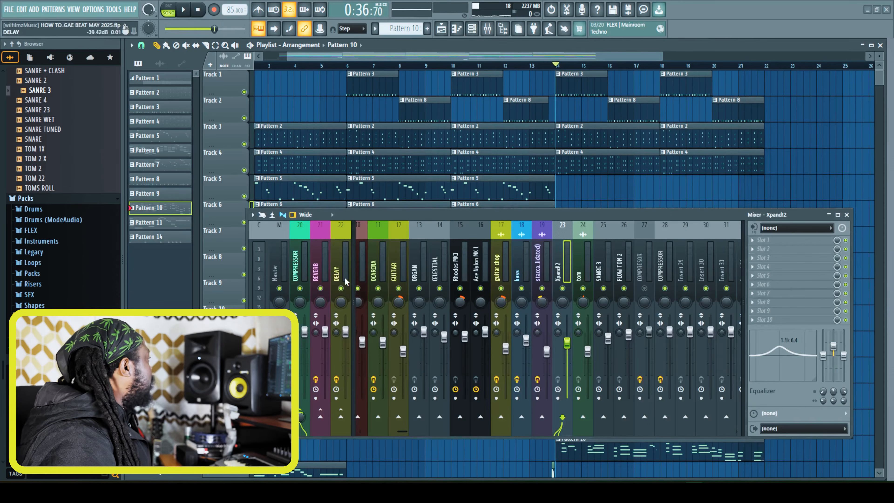
click(317, 275)
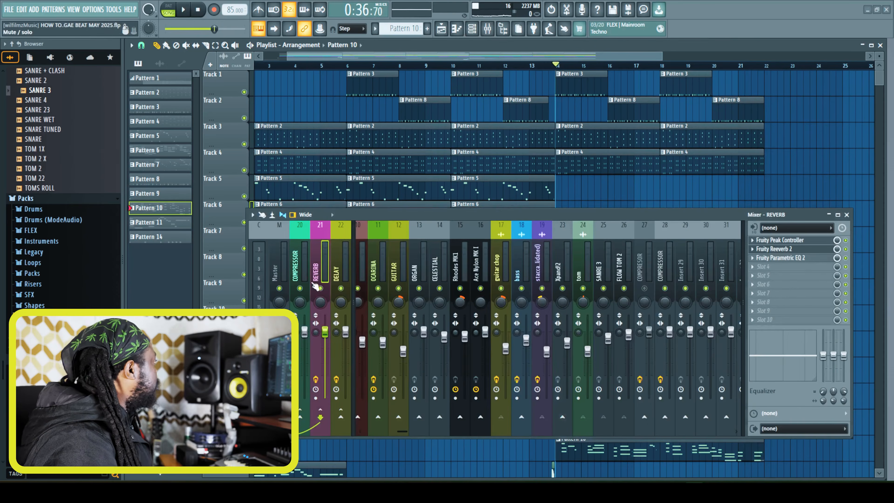
click(781, 240)
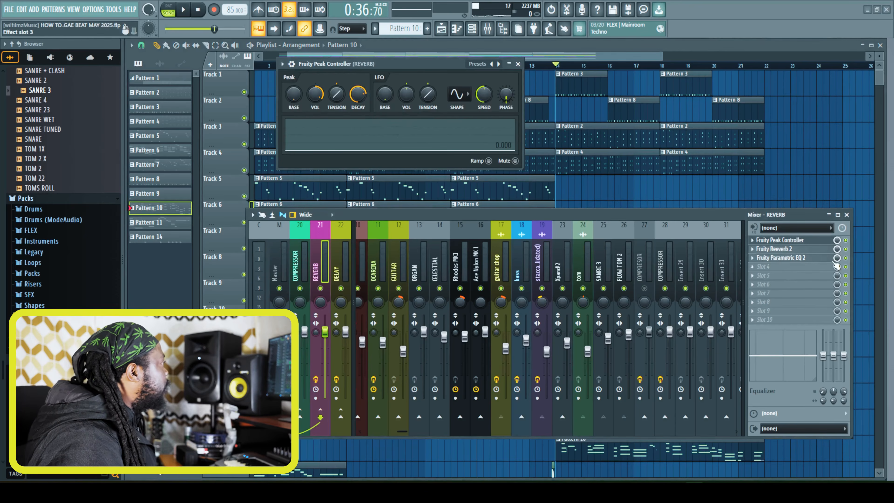
right_click(837, 251)
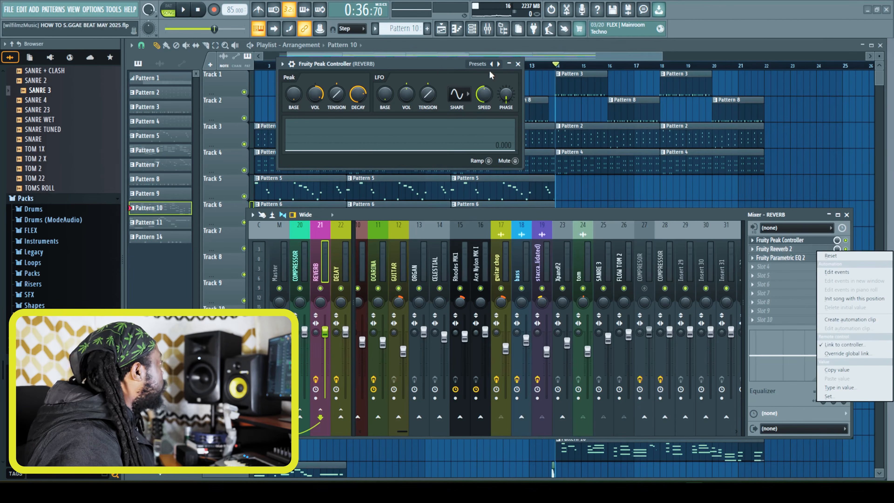
key(Escape)
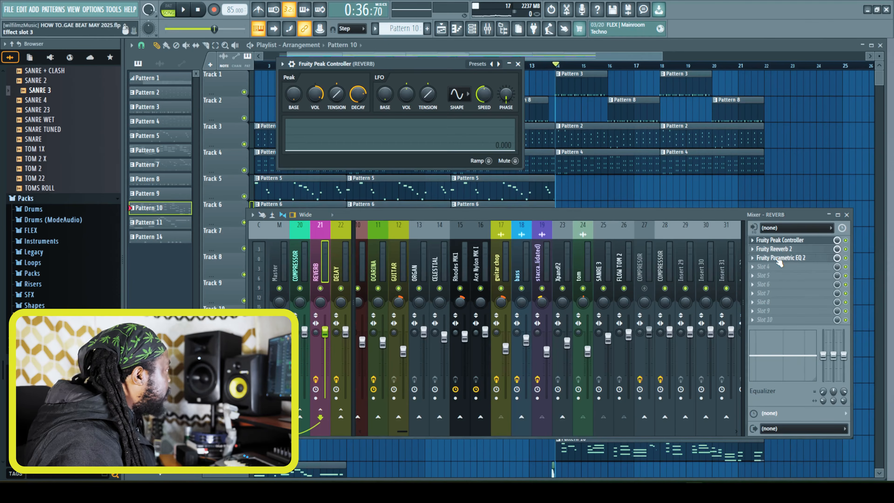
Raise band 7 and shift the band 6 peak to about 4.1 kHz in the REVERB track's Fruity Parametric EQ 2
click(779, 260)
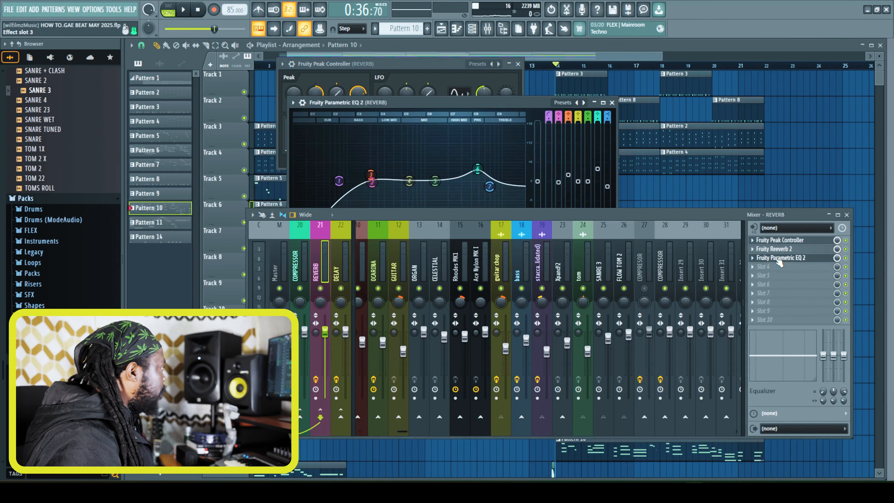
drag(579, 216, 607, 274)
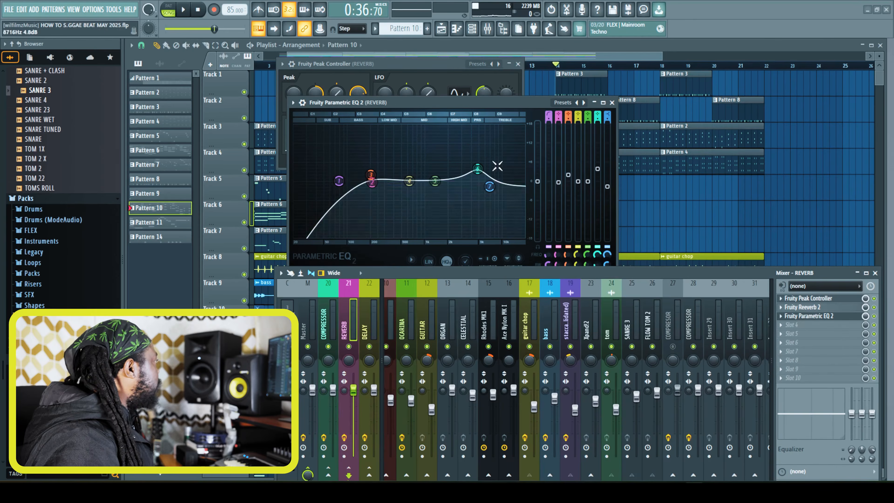
mouse_move(489, 186)
mouse_down()
mouse_move(498, 176)
mouse_move(476, 173)
mouse_move(505, 178)
mouse_move(477, 175)
mouse_move(473, 202)
mouse_move(477, 175)
mouse_up()
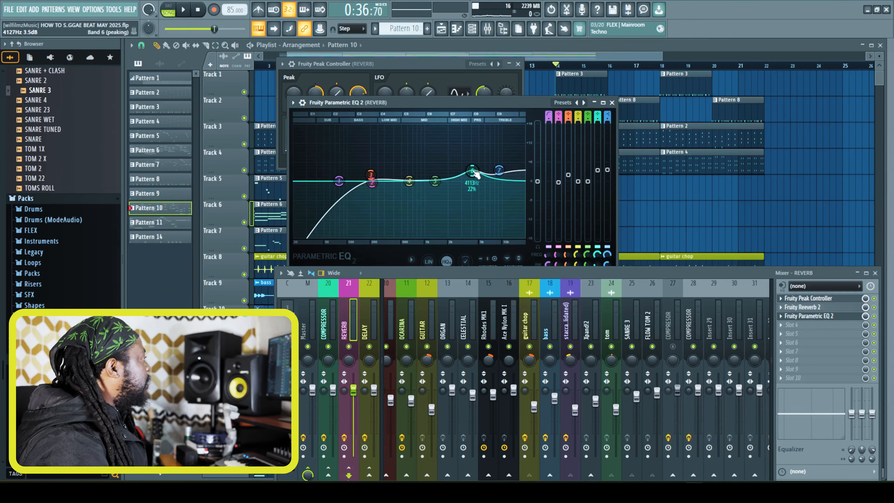
drag(637, 274, 618, 219)
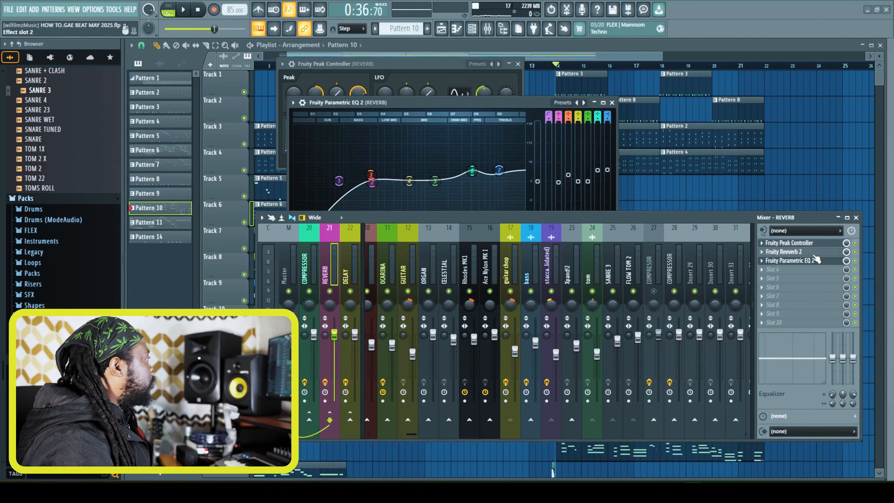
Play the beat from bar 14 to observe how the Fruity Peak Controller drives the REVERB track's mix level
key(space)
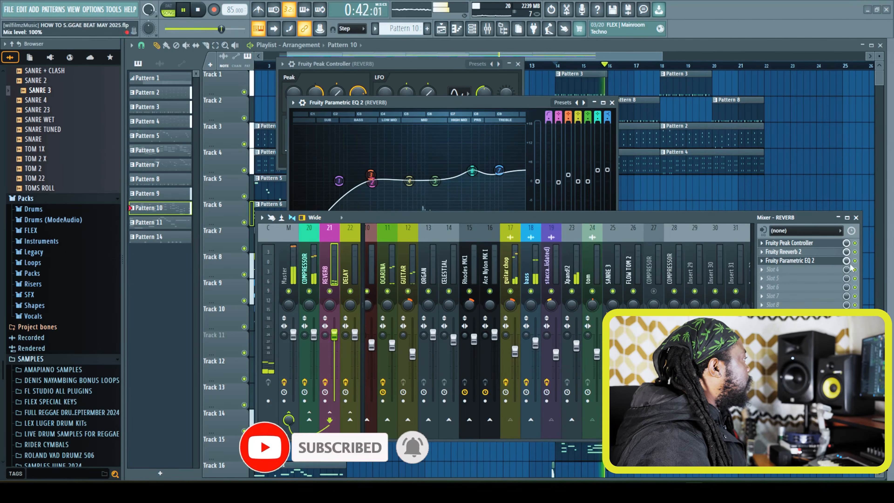
key(space)
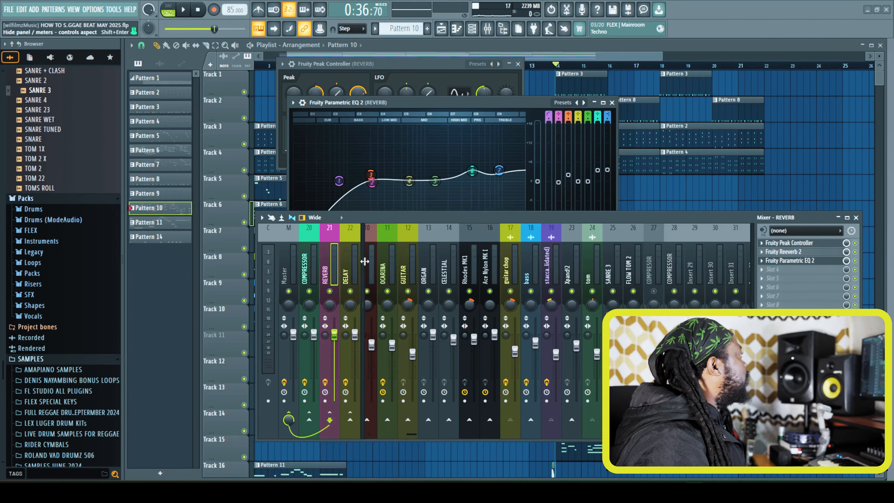
drag(409, 68, 435, 57)
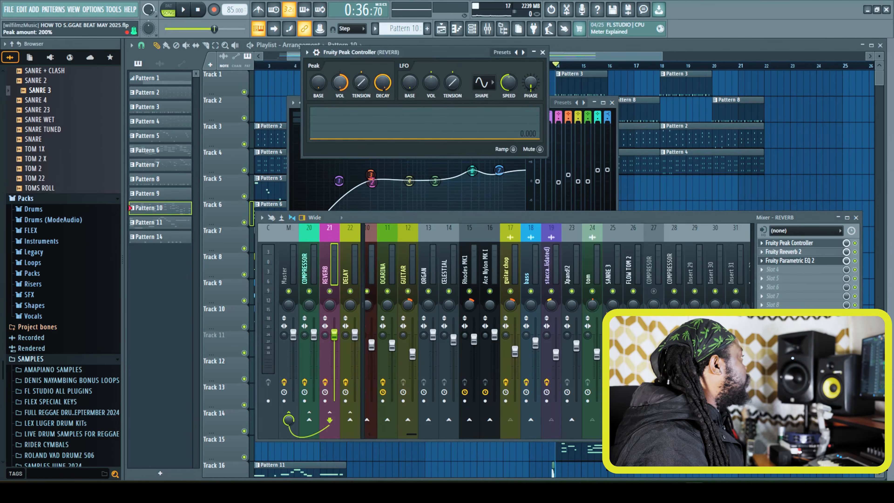
key(space)
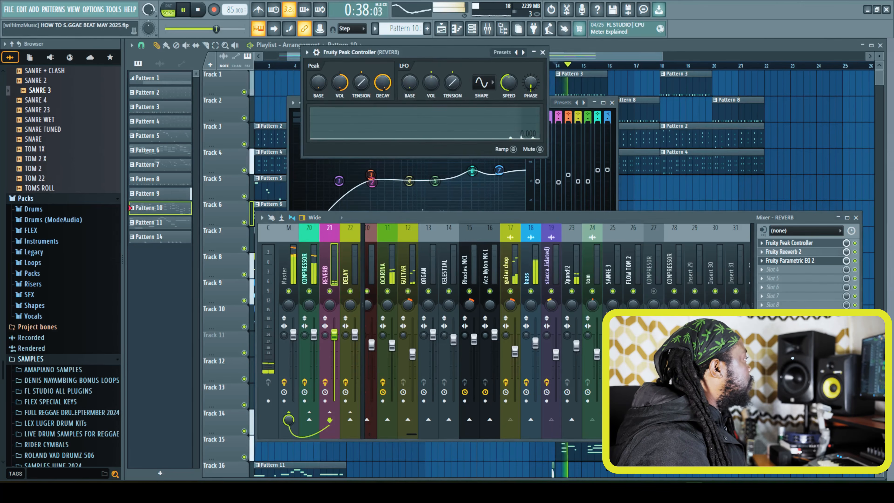
key(space)
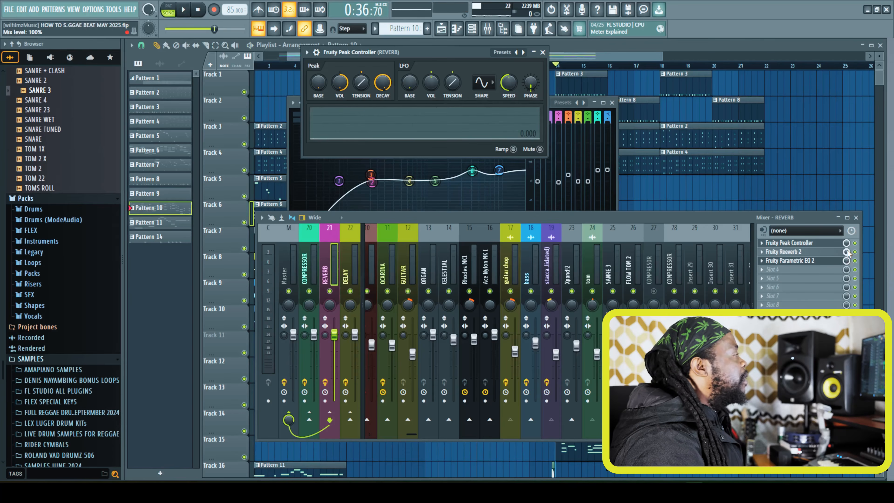
Review the effects and send routing of the staccato, bass, Ace Nylon MK I, Rhodes MK1 and Xpand!2 mixer tracks, and close the mixer
click(444, 31)
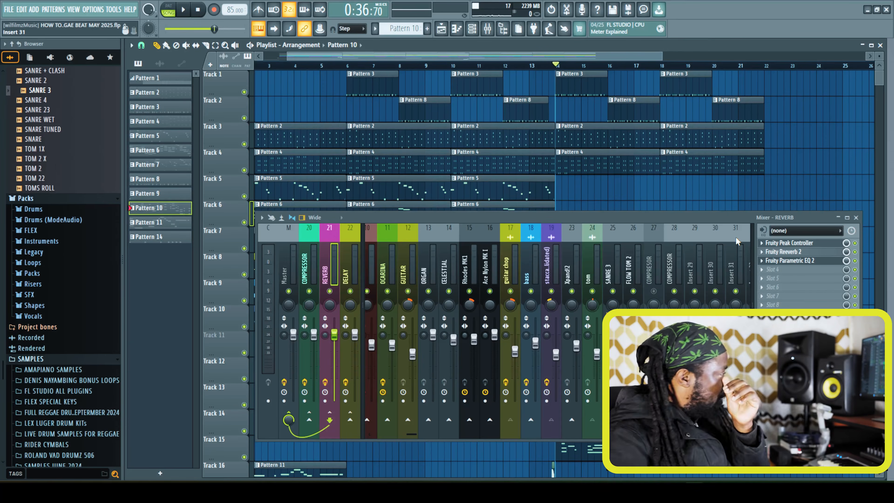
click(548, 273)
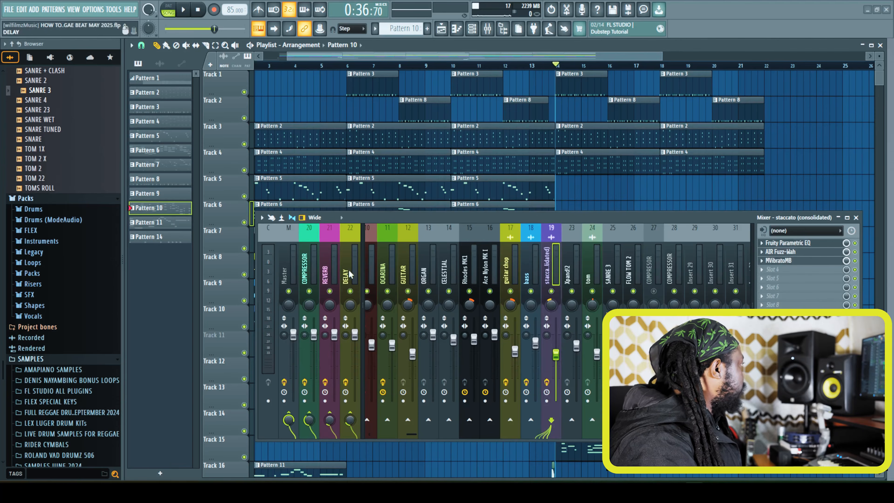
click(528, 282)
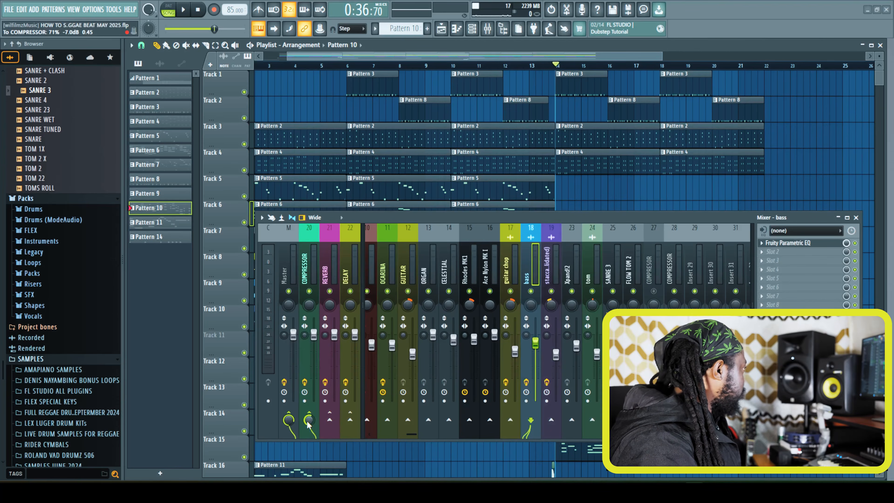
click(486, 282)
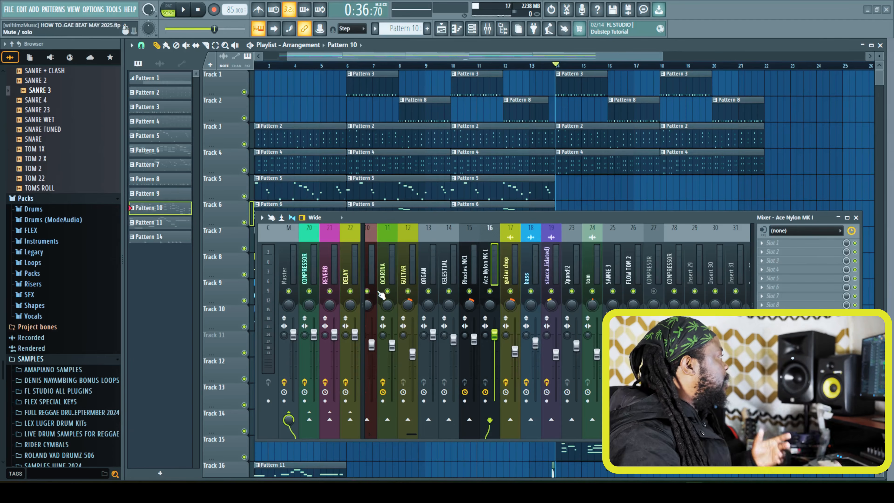
click(473, 281)
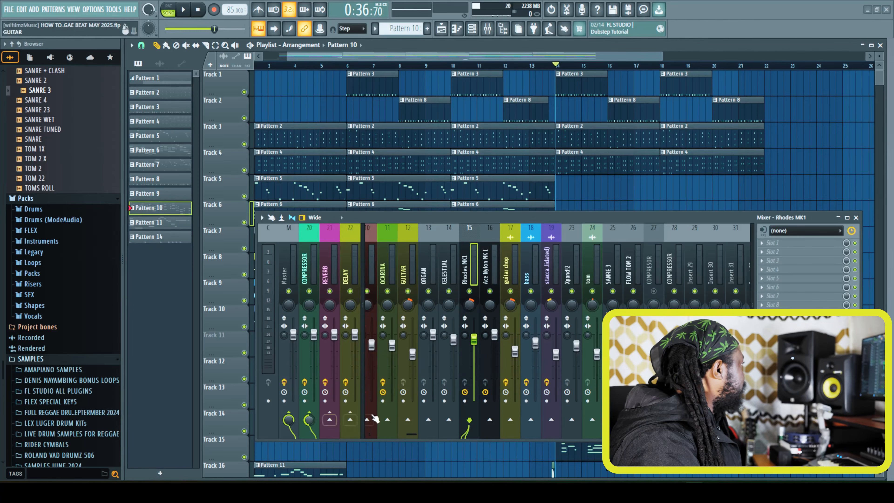
click(567, 270)
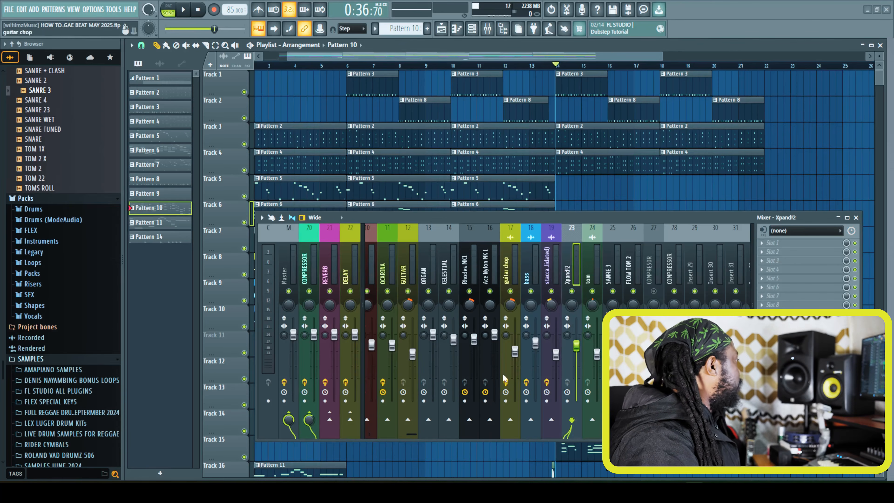
drag(416, 433, 378, 437)
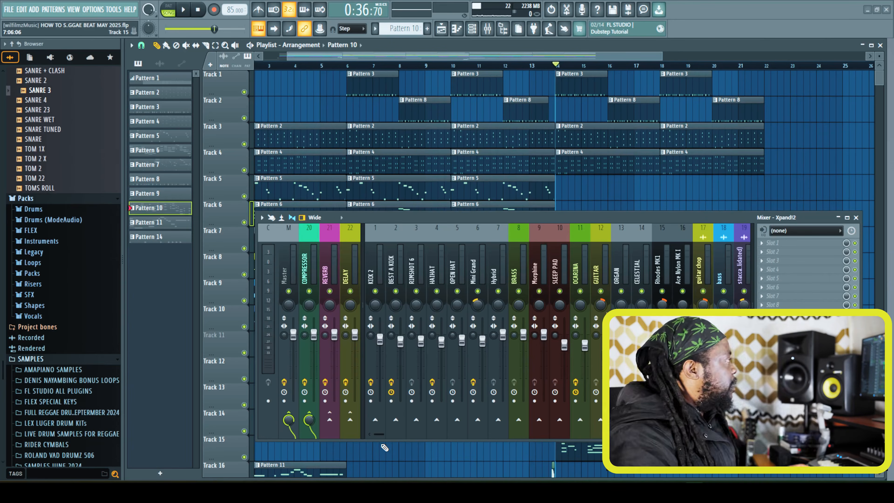
scroll(338, 76, left, 2)
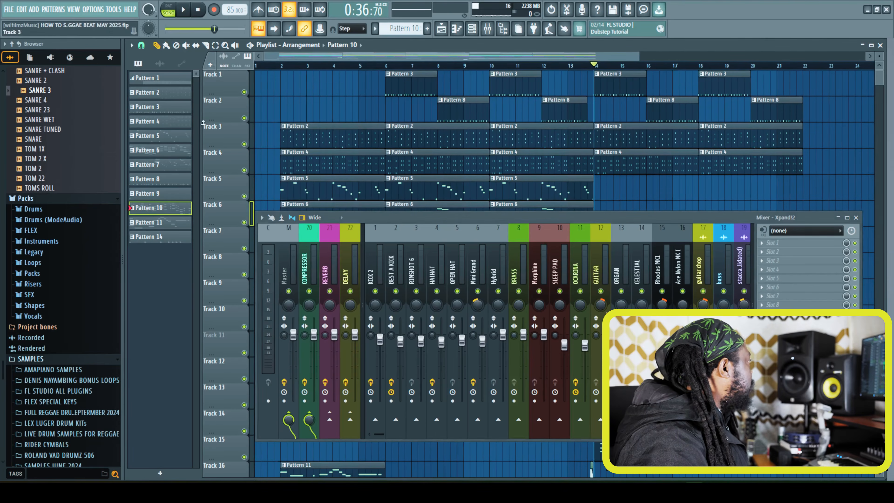
click(859, 218)
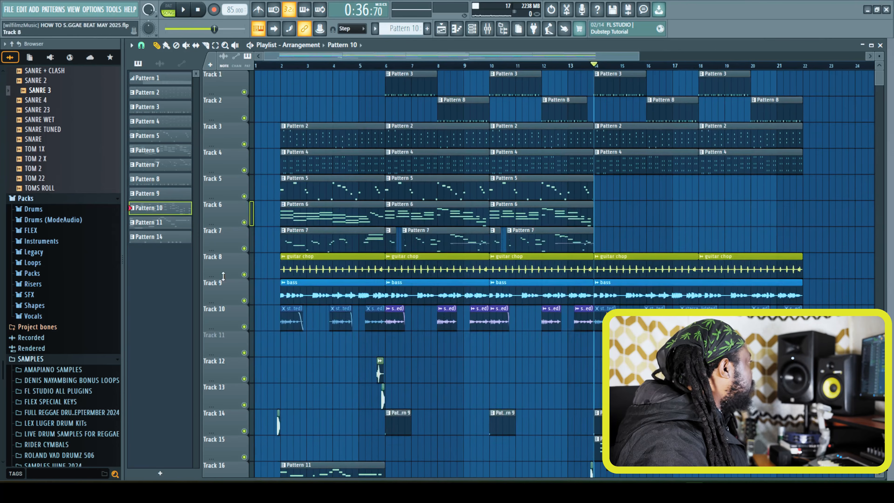
Select the Pattern 14 clip on Track 18 and play that pattern on its own in pattern mode
scroll(374, 289, down, 3)
click(267, 440)
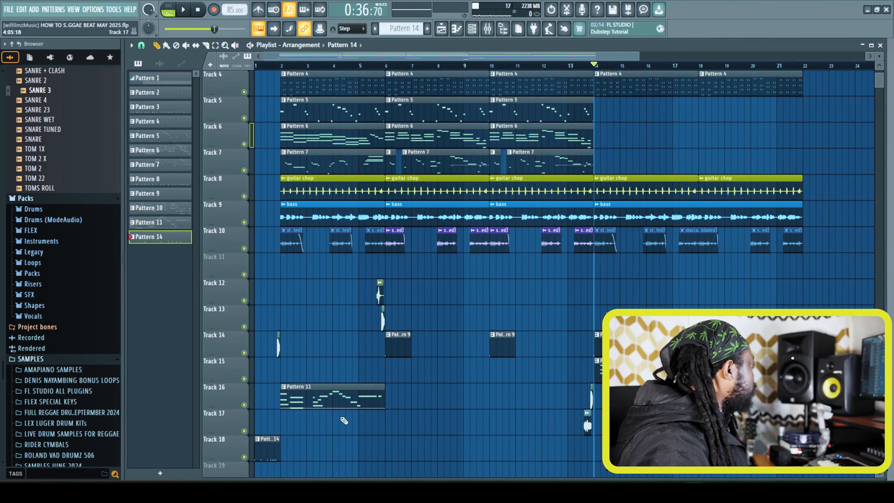
click(175, 12)
key(space)
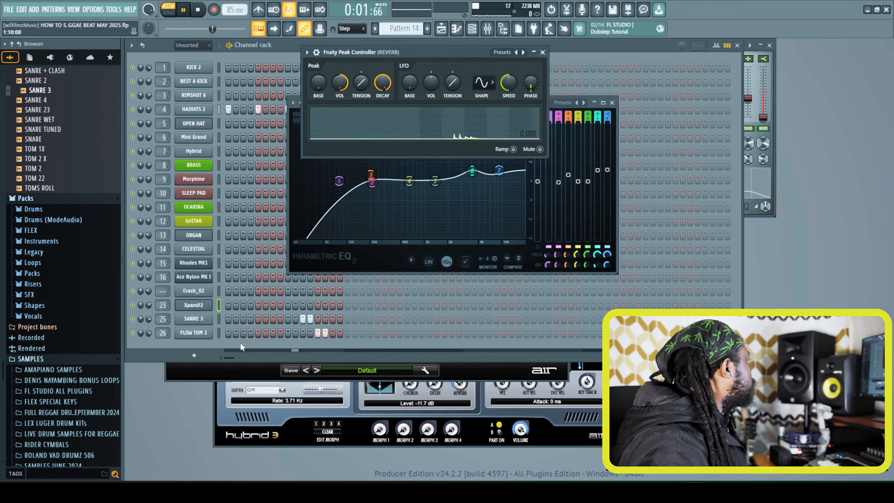
key(space)
Check the SANRE 3 channel's sampler settings, close them, and inspect its routing in the mixer
click(218, 318)
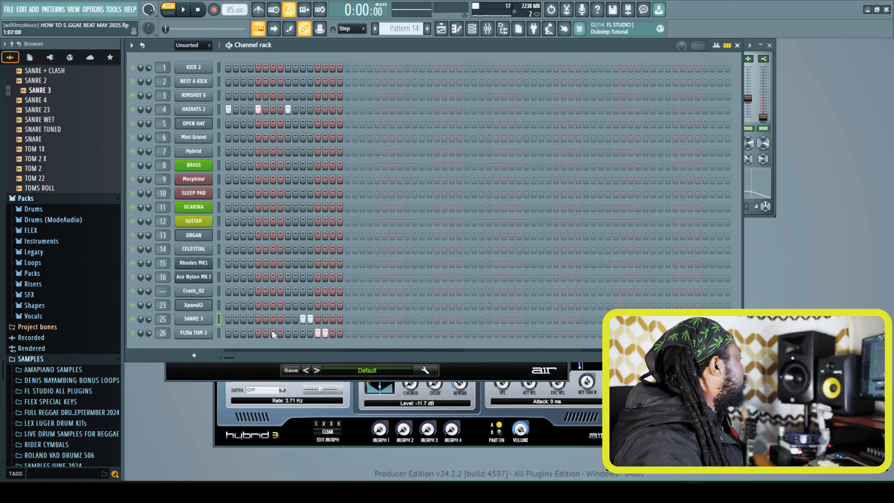
click(202, 321)
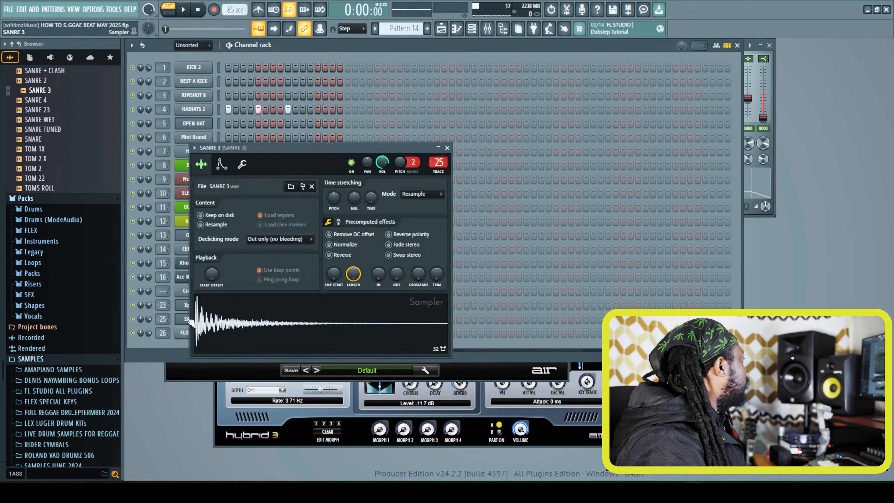
click(447, 148)
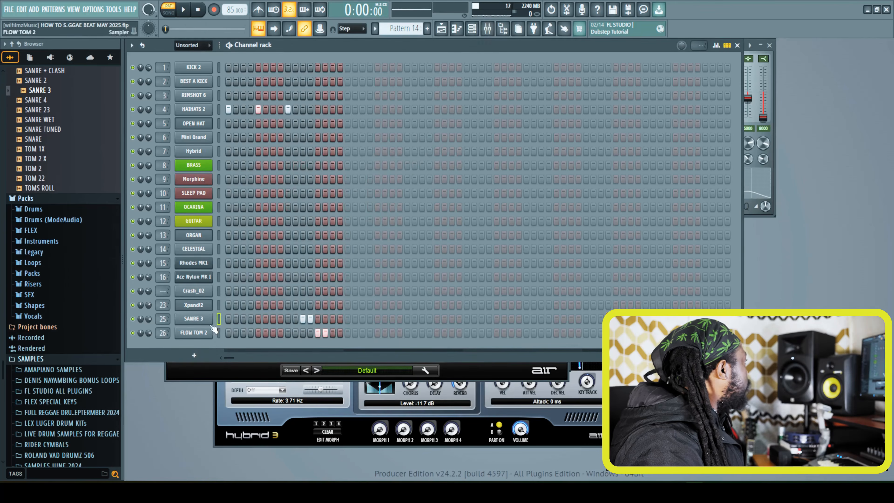
click(492, 31)
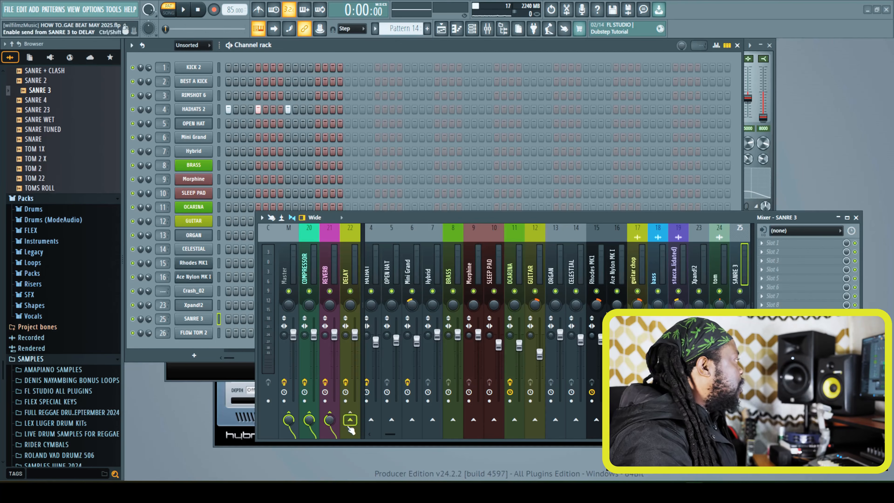
Review the BEST A KICK and KICK 2 mixer tracks, inspect KICK 2's Fruity Parametric EQ 2, and close the EQ
drag(394, 432, 389, 432)
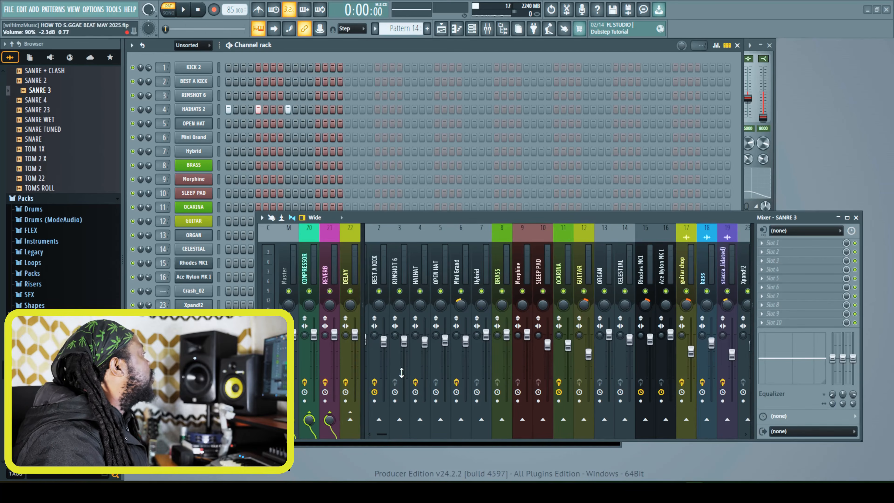
click(378, 278)
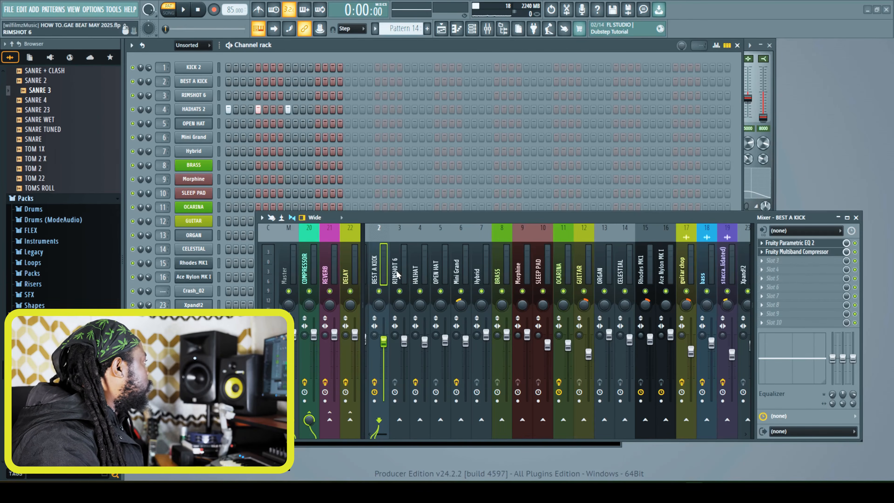
scroll(379, 434, up, 1)
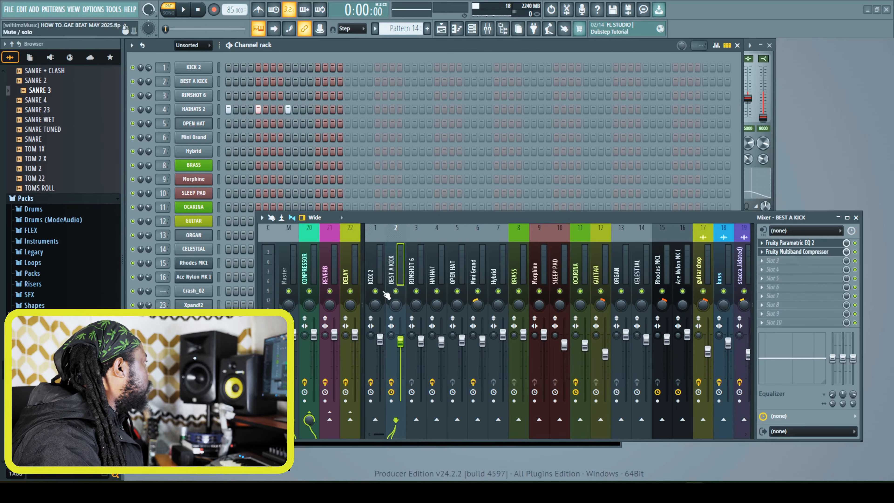
click(370, 276)
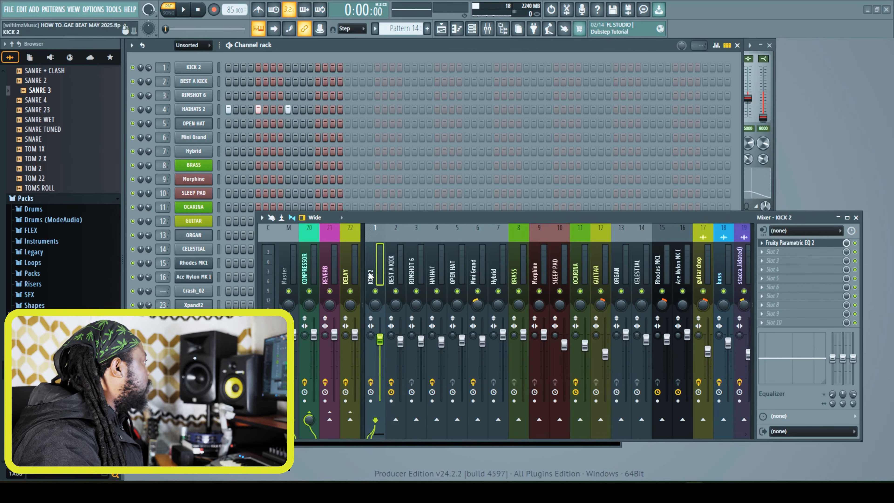
click(798, 246)
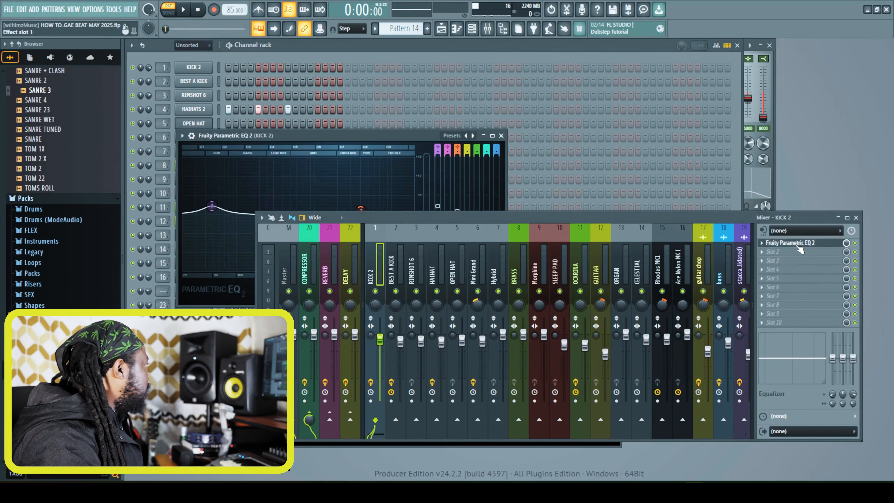
click(501, 136)
Check the RIMSHOT 6 mixer track's built-in equalizer, then select Pattern 3 and play it on its own alongside its steps
click(415, 270)
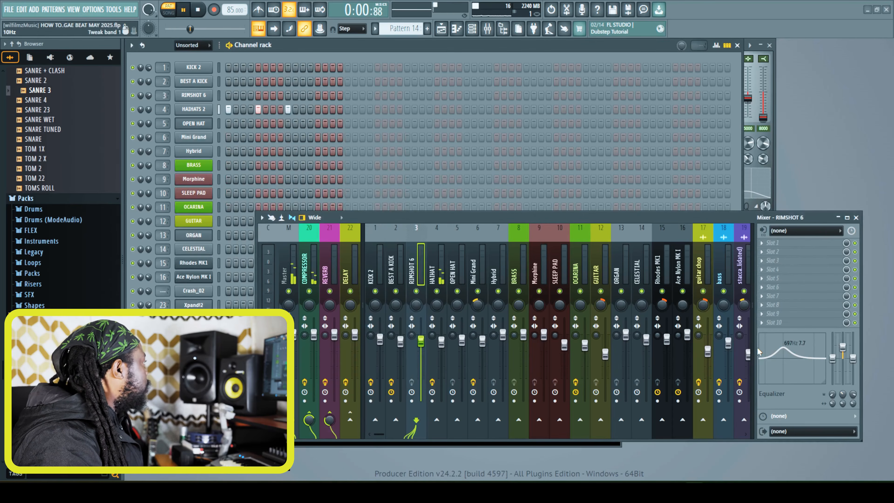
click(441, 31)
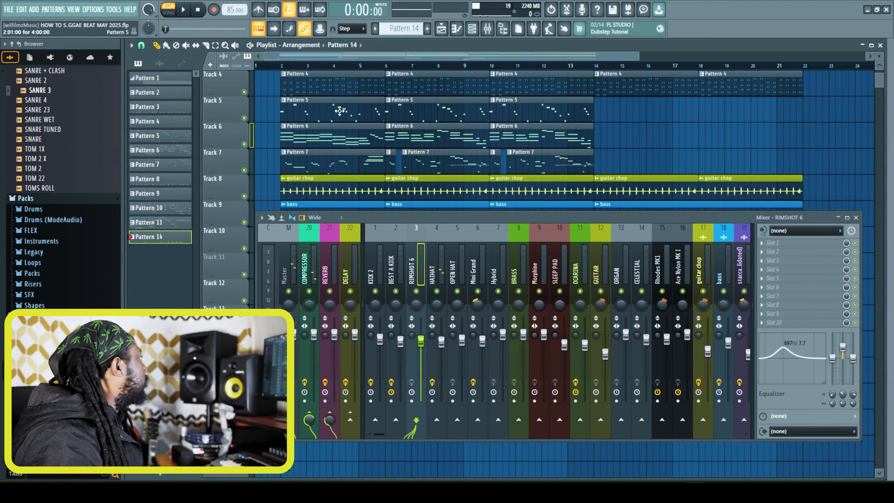
scroll(436, 134, up, 3)
click(410, 85)
key(space)
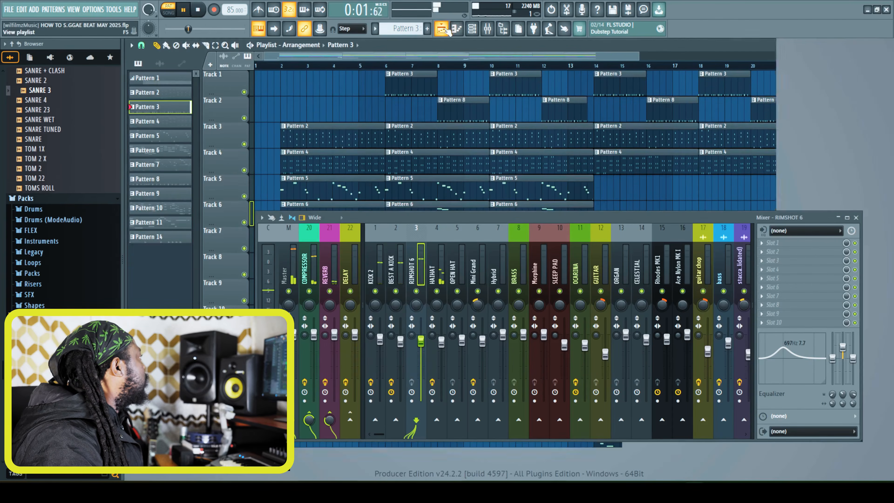
click(471, 28)
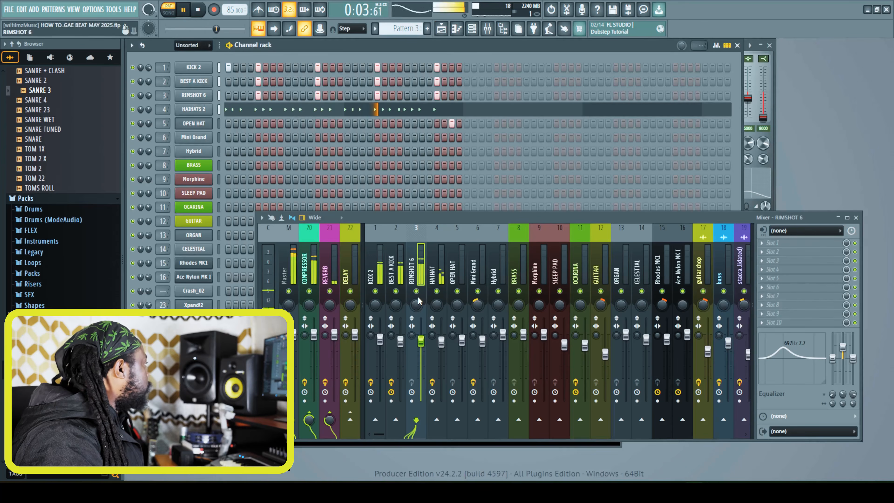
key(space)
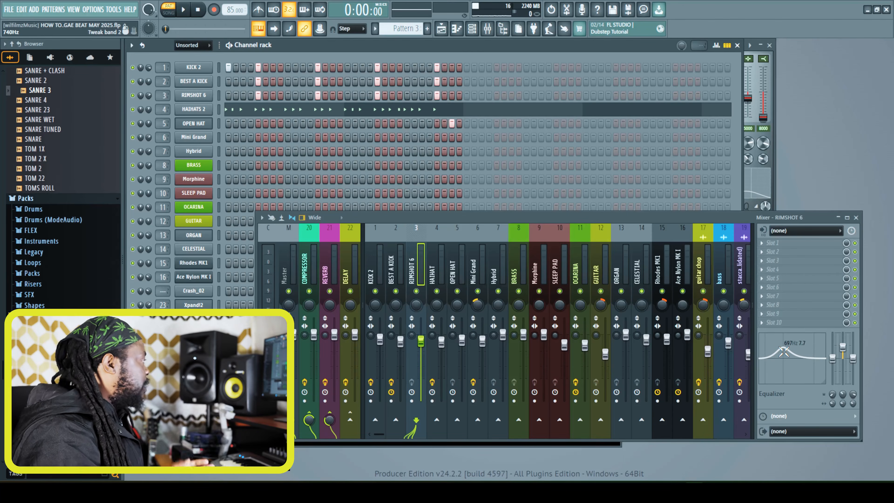
Flatten the middle band of RIMSHOT 6's track equalizer to 0.0 at about 828 Hz and play Pattern 3 to hear the difference
drag(783, 350, 785, 356)
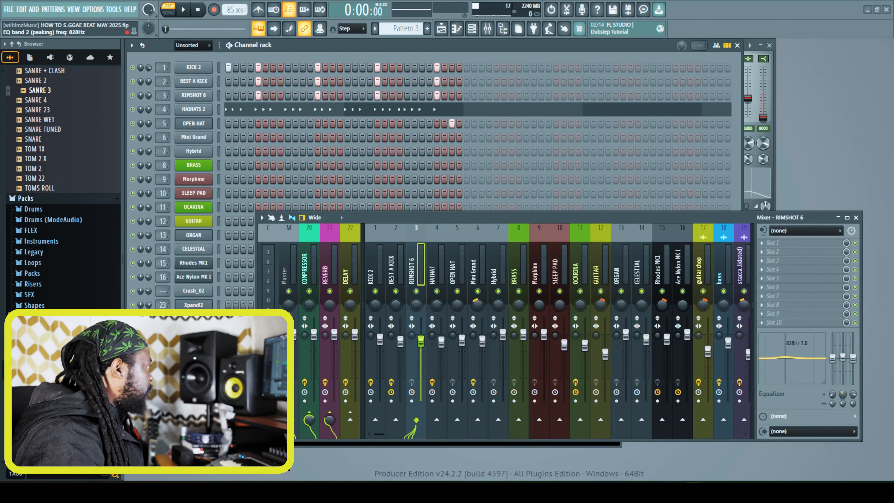
key(space)
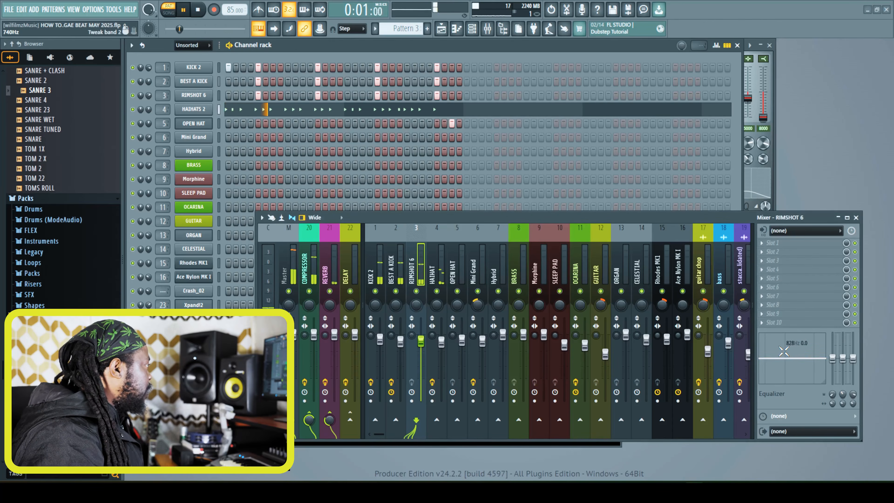
key(space)
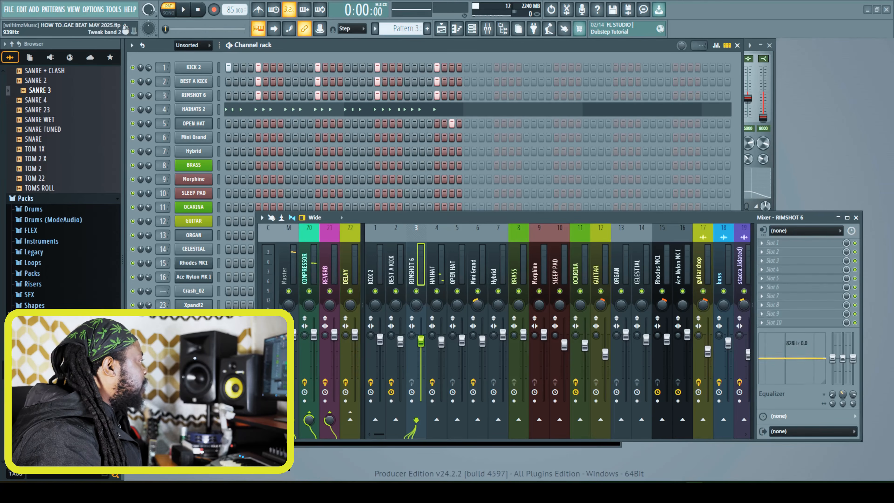
Boost the middle band of RIMSHOT 6's track equalizer to about 8.2 at about 811 Hz and audition it with Pattern 3
drag(784, 358, 786, 349)
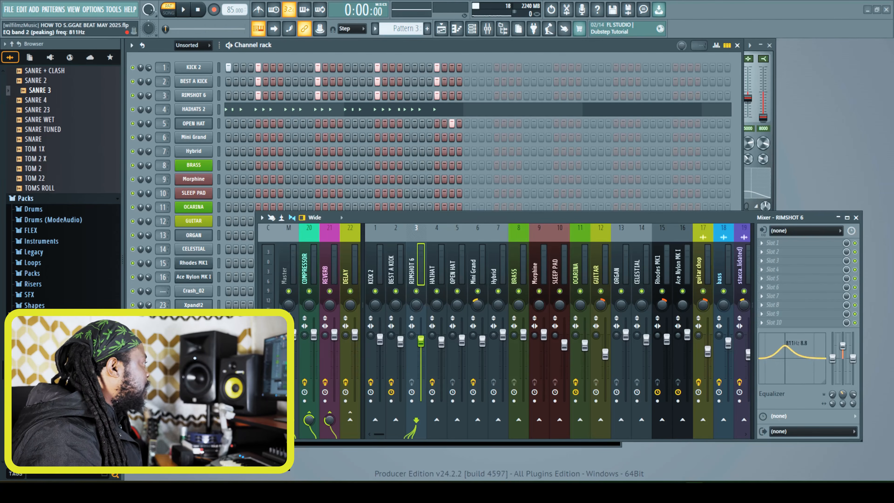
key(space)
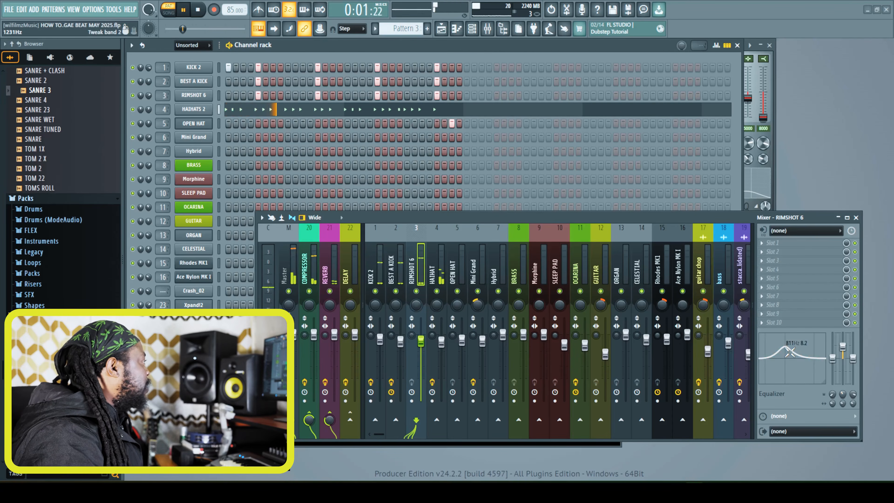
key(space)
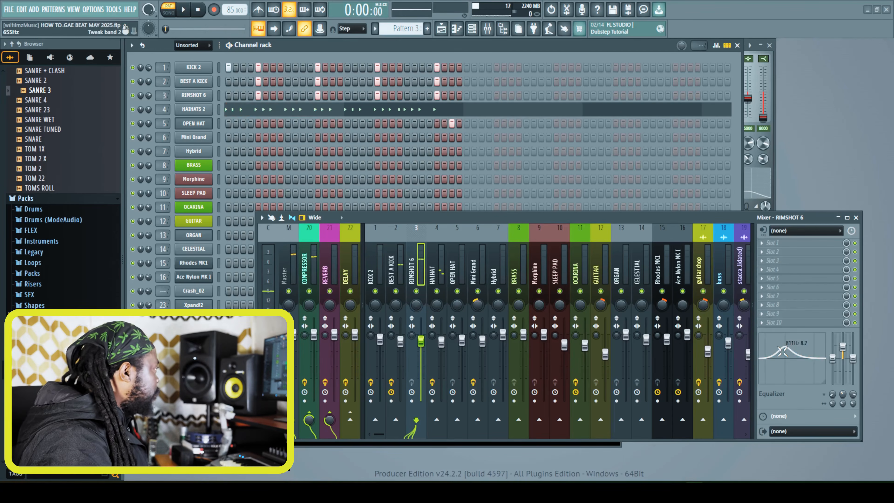
key(space)
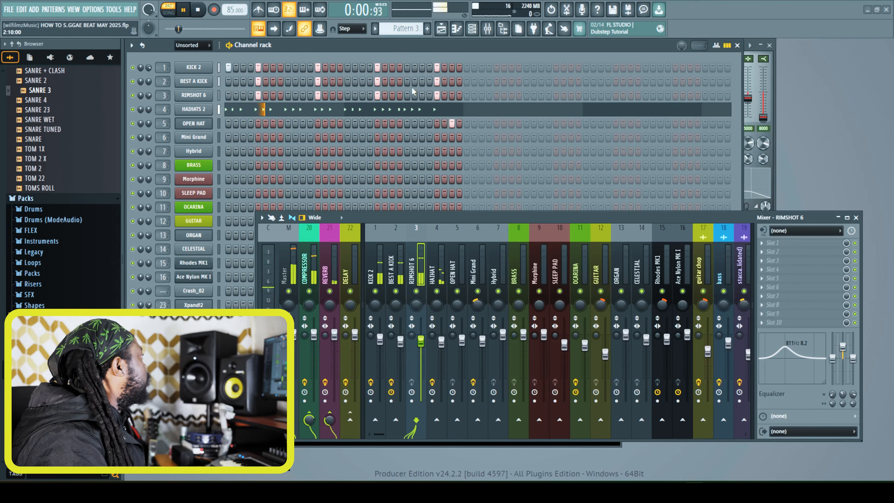
key(space)
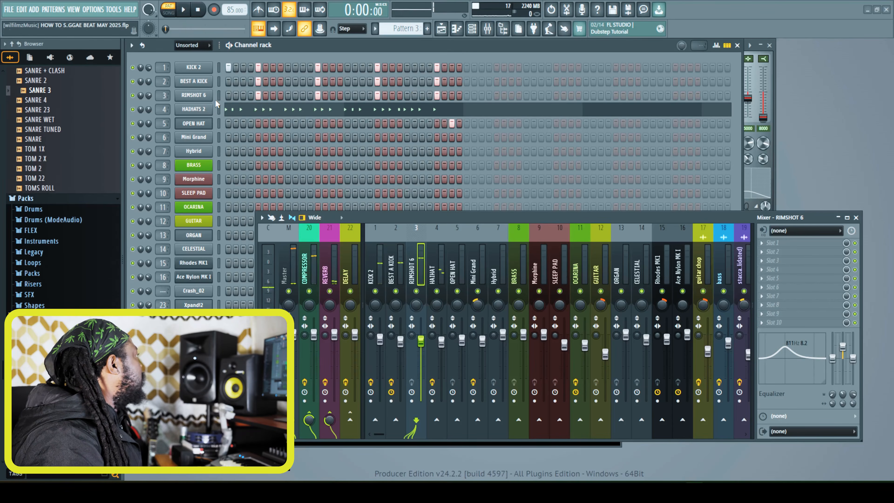
Play Pattern 3 while inspecting the Fruity Parametric EQ on the HAIHAT mixer track, then return to the playlist and stop playback
key(space)
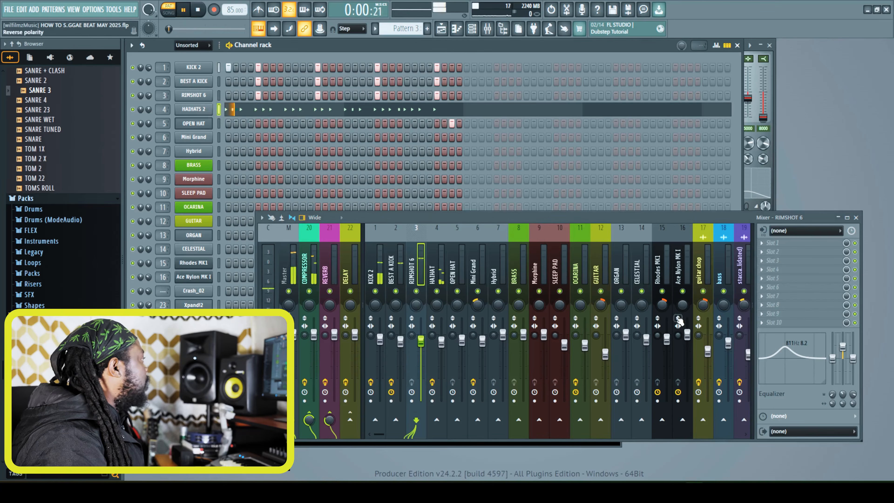
click(435, 271)
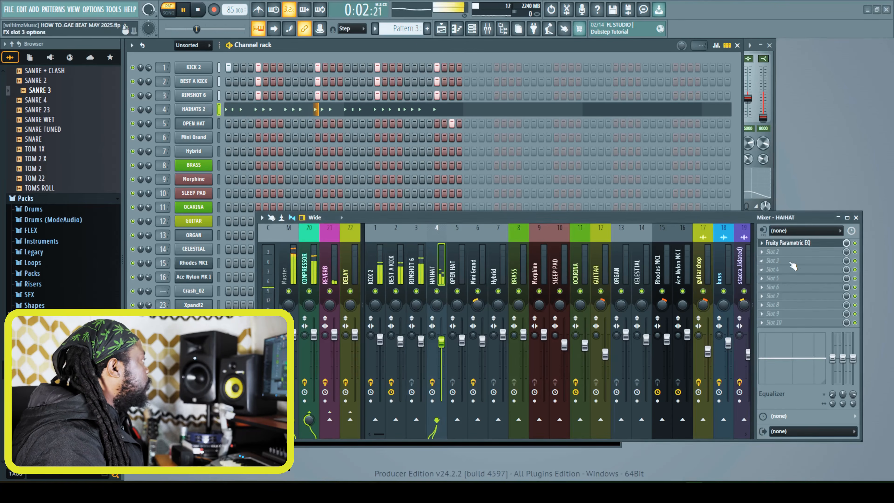
click(788, 244)
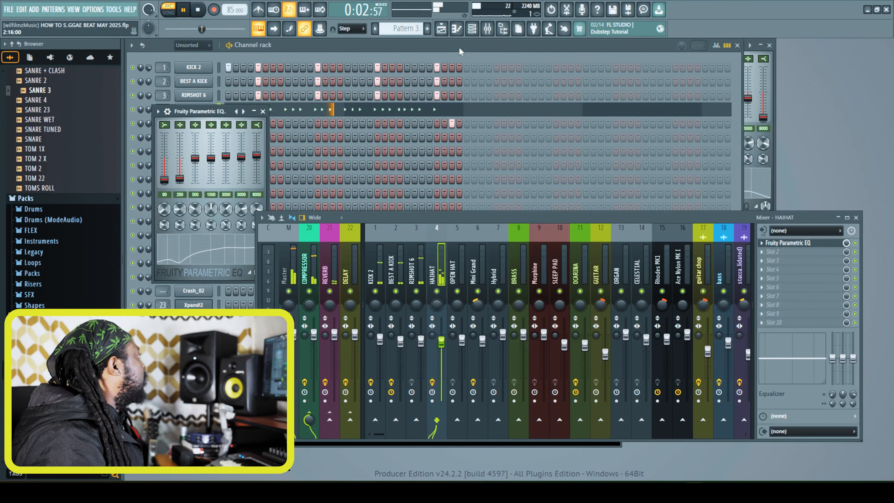
key(space)
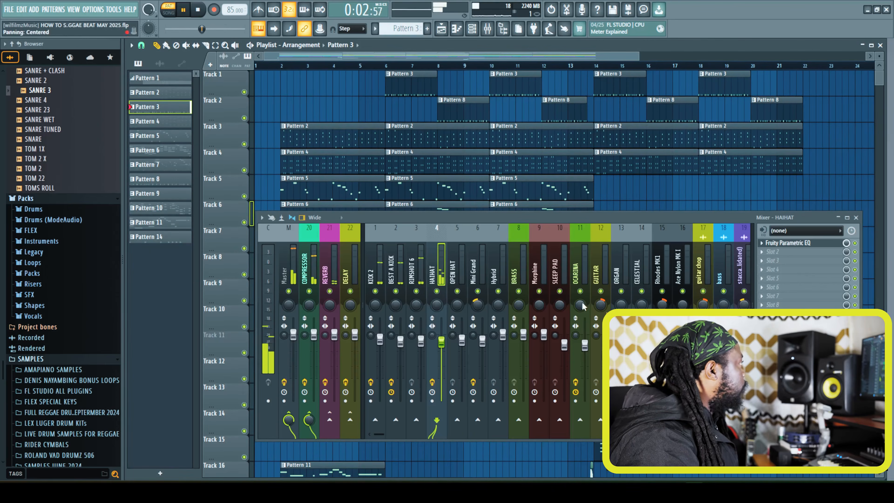
key(space)
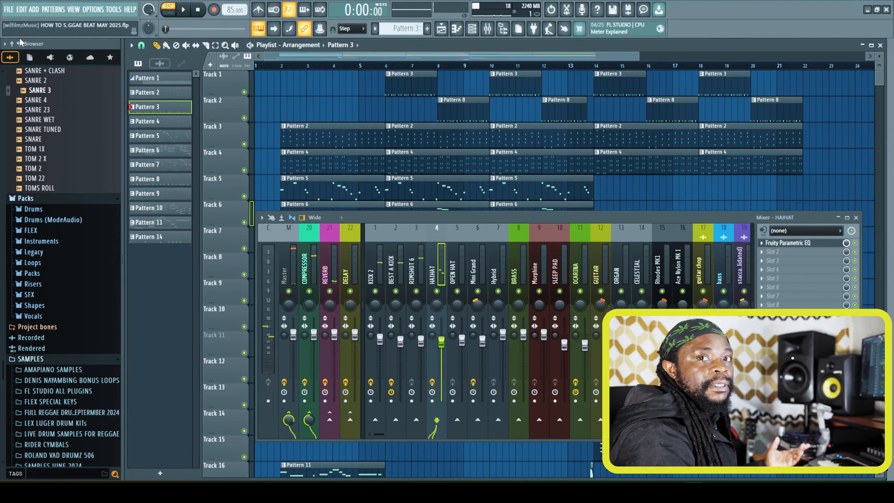
Play the arrangement in song mode, close the mixer, and delete the staccato clips before bar 6 on Track 10
click(168, 13)
key(space)
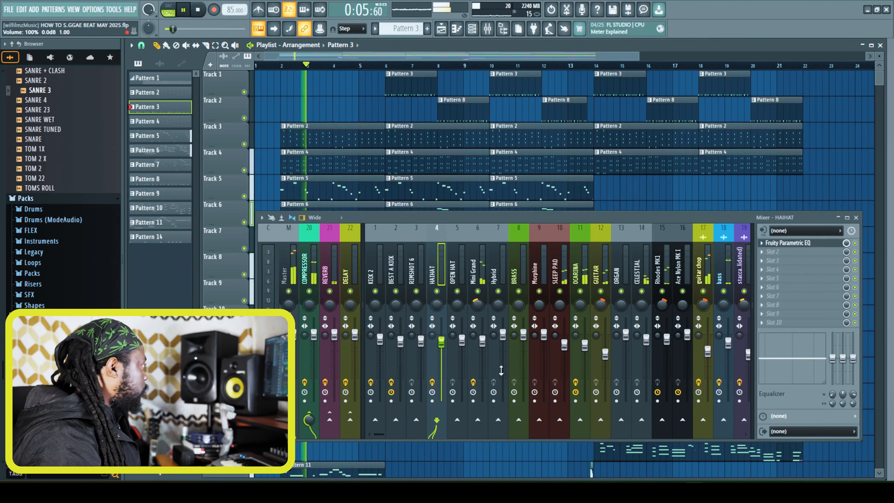
key(F9)
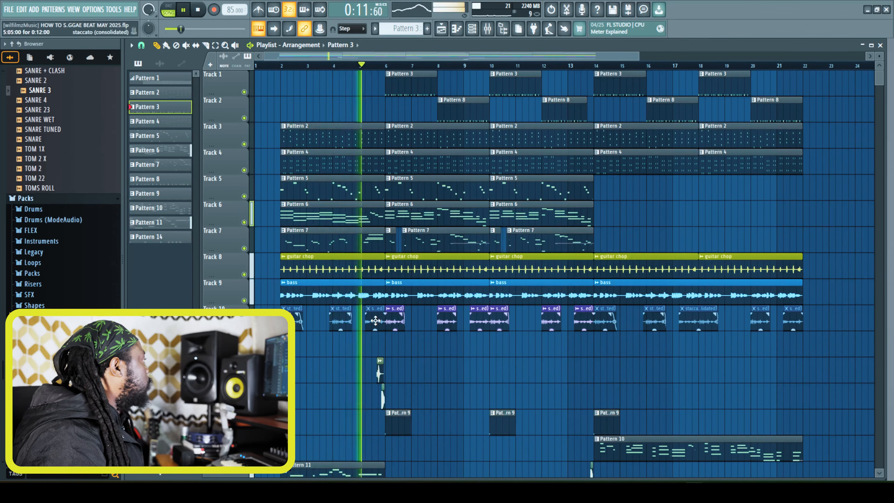
key(Delete)
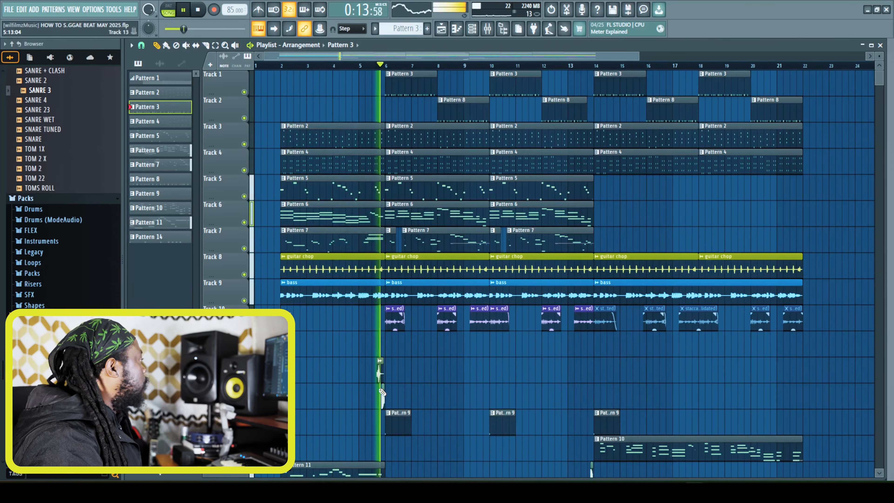